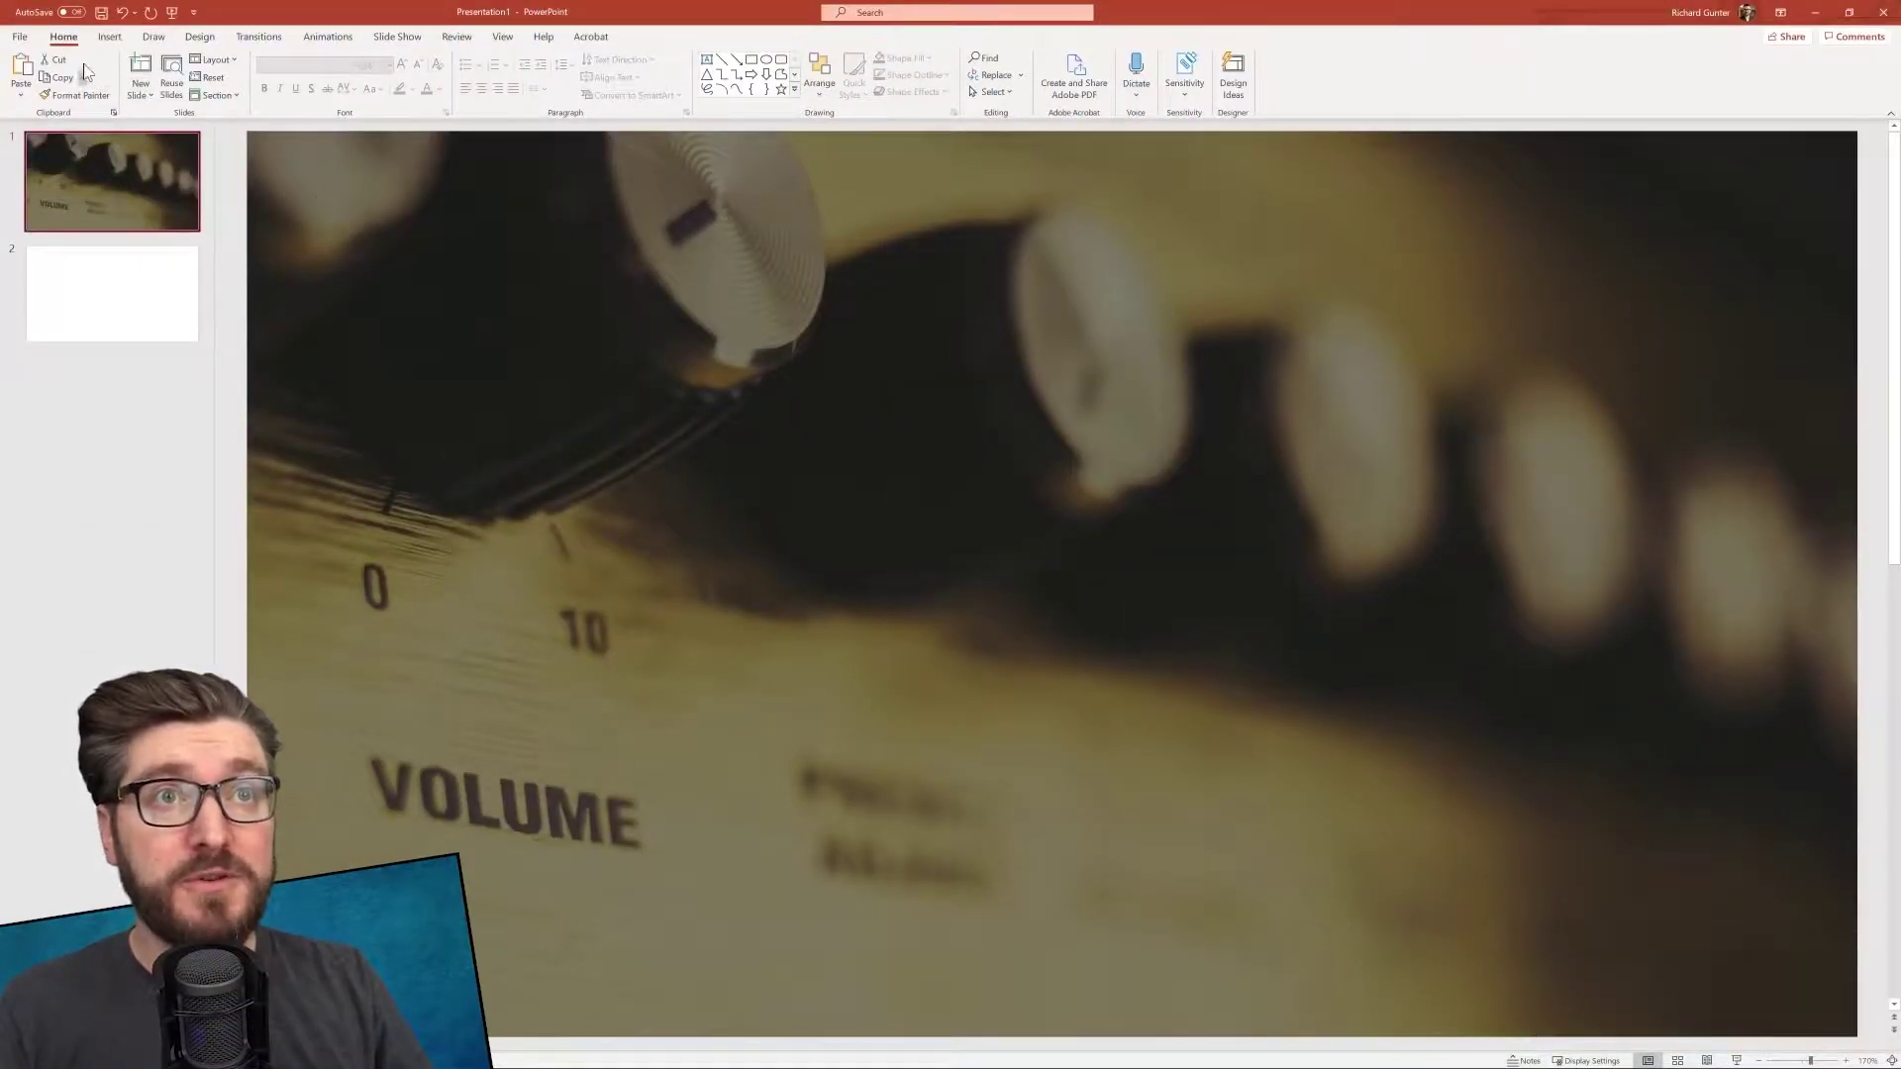
# Open the Online Video address prompt, then switch to the YouTube Surface Headphones video page.
pyautogui.hotkey('alt', 'n')
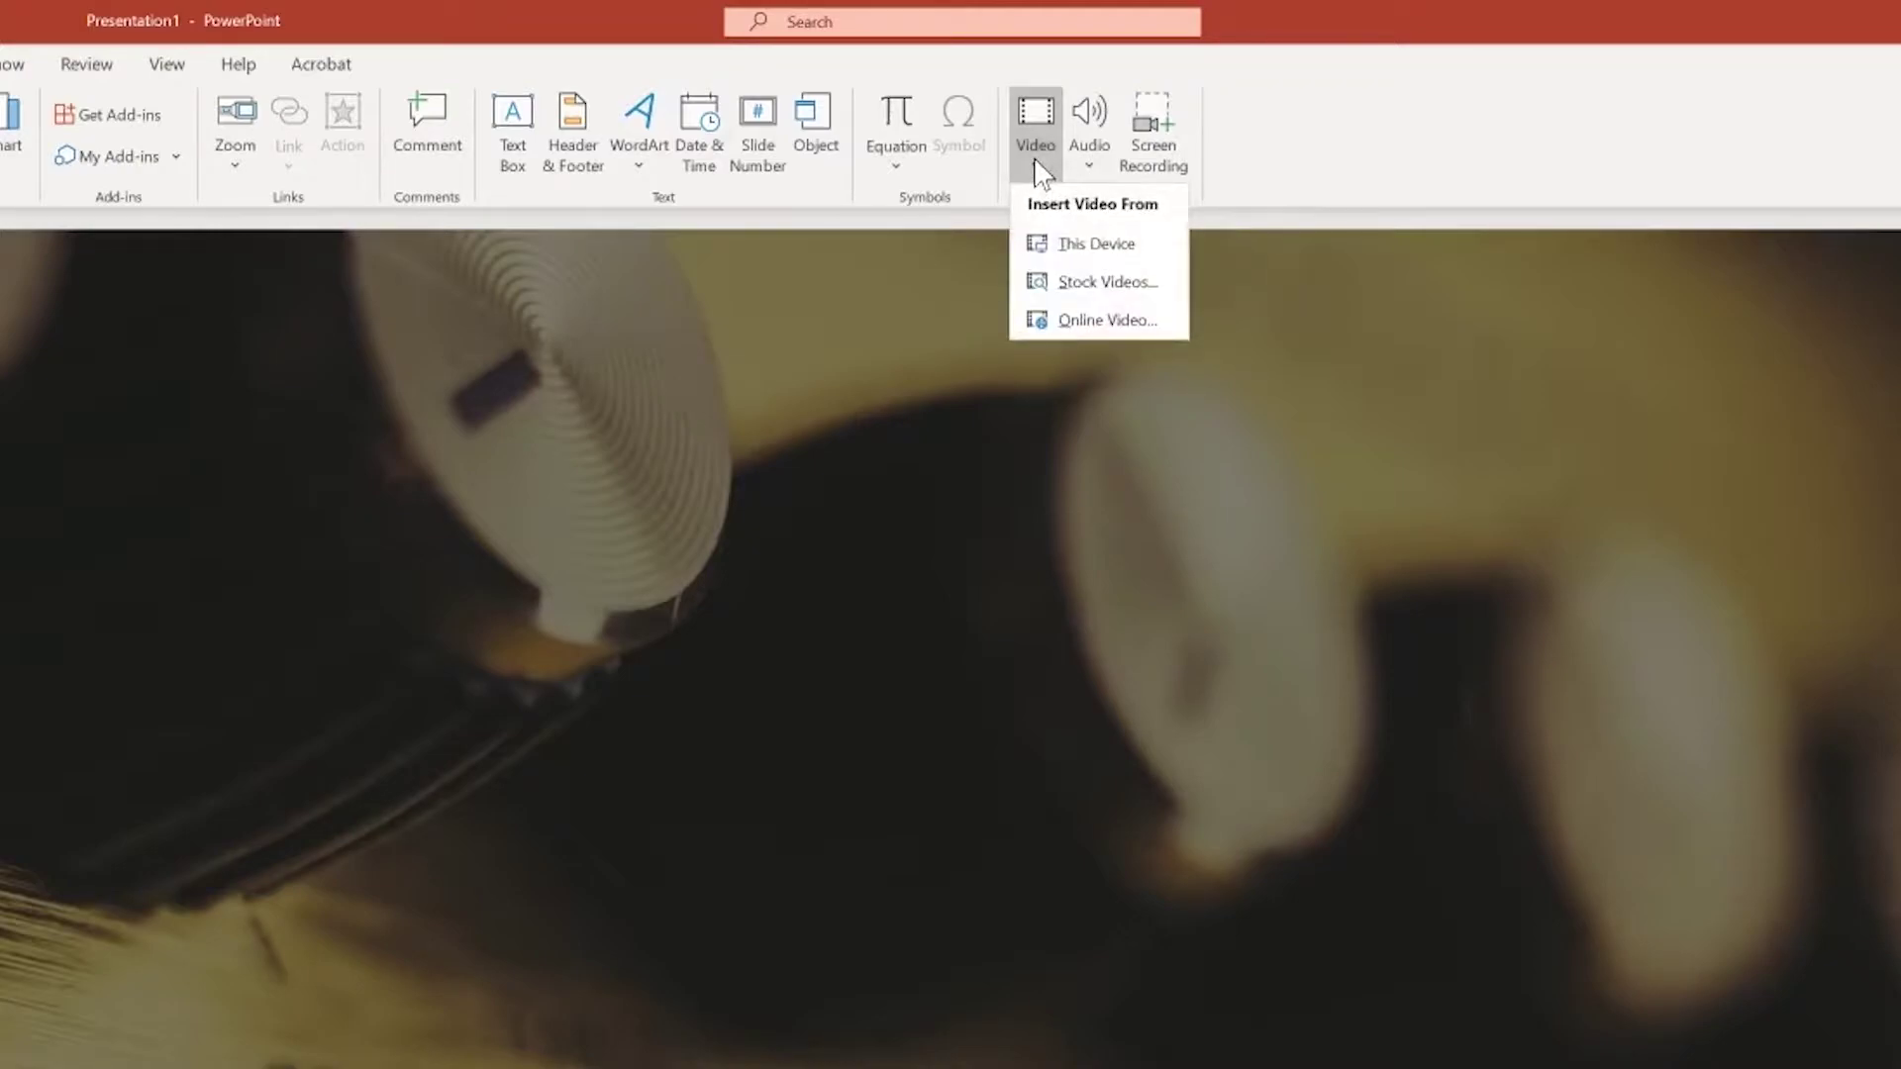
pyautogui.click(1107, 320)
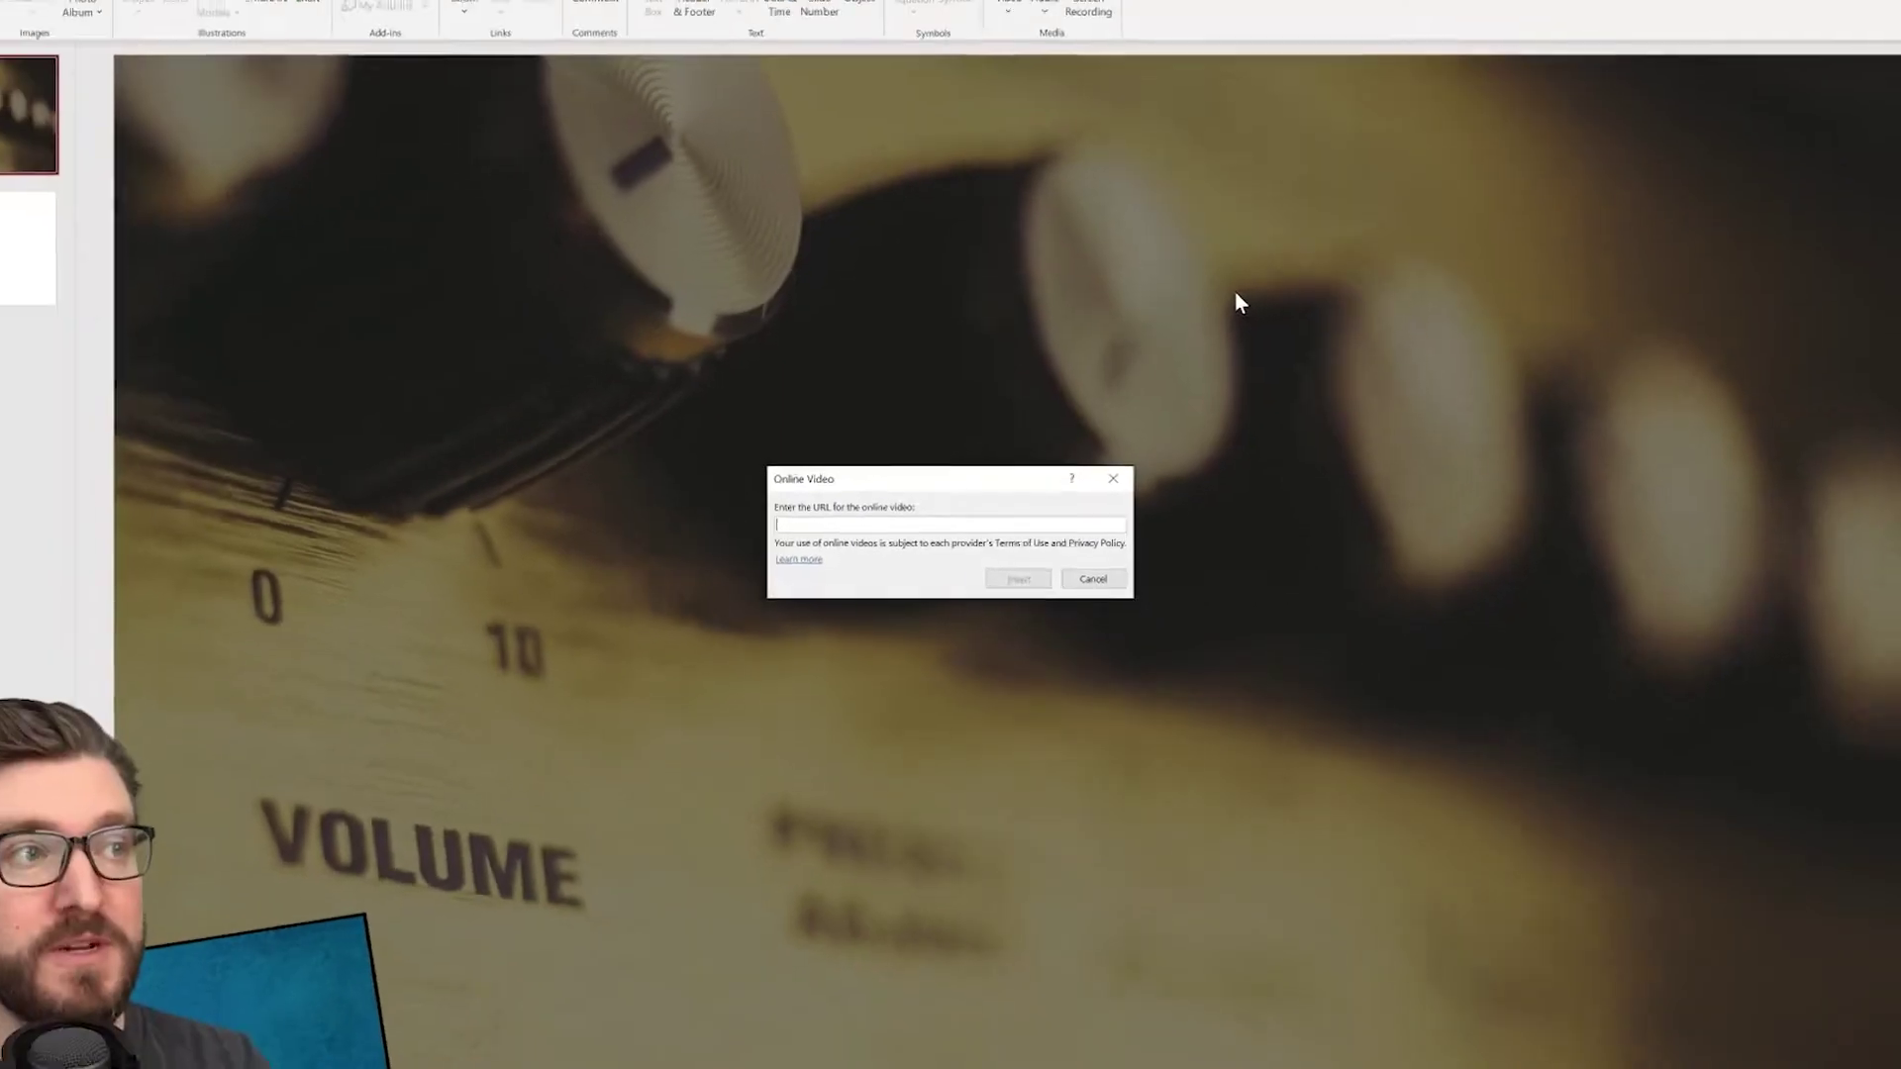
pyautogui.hotkey('alt', 'Tab')
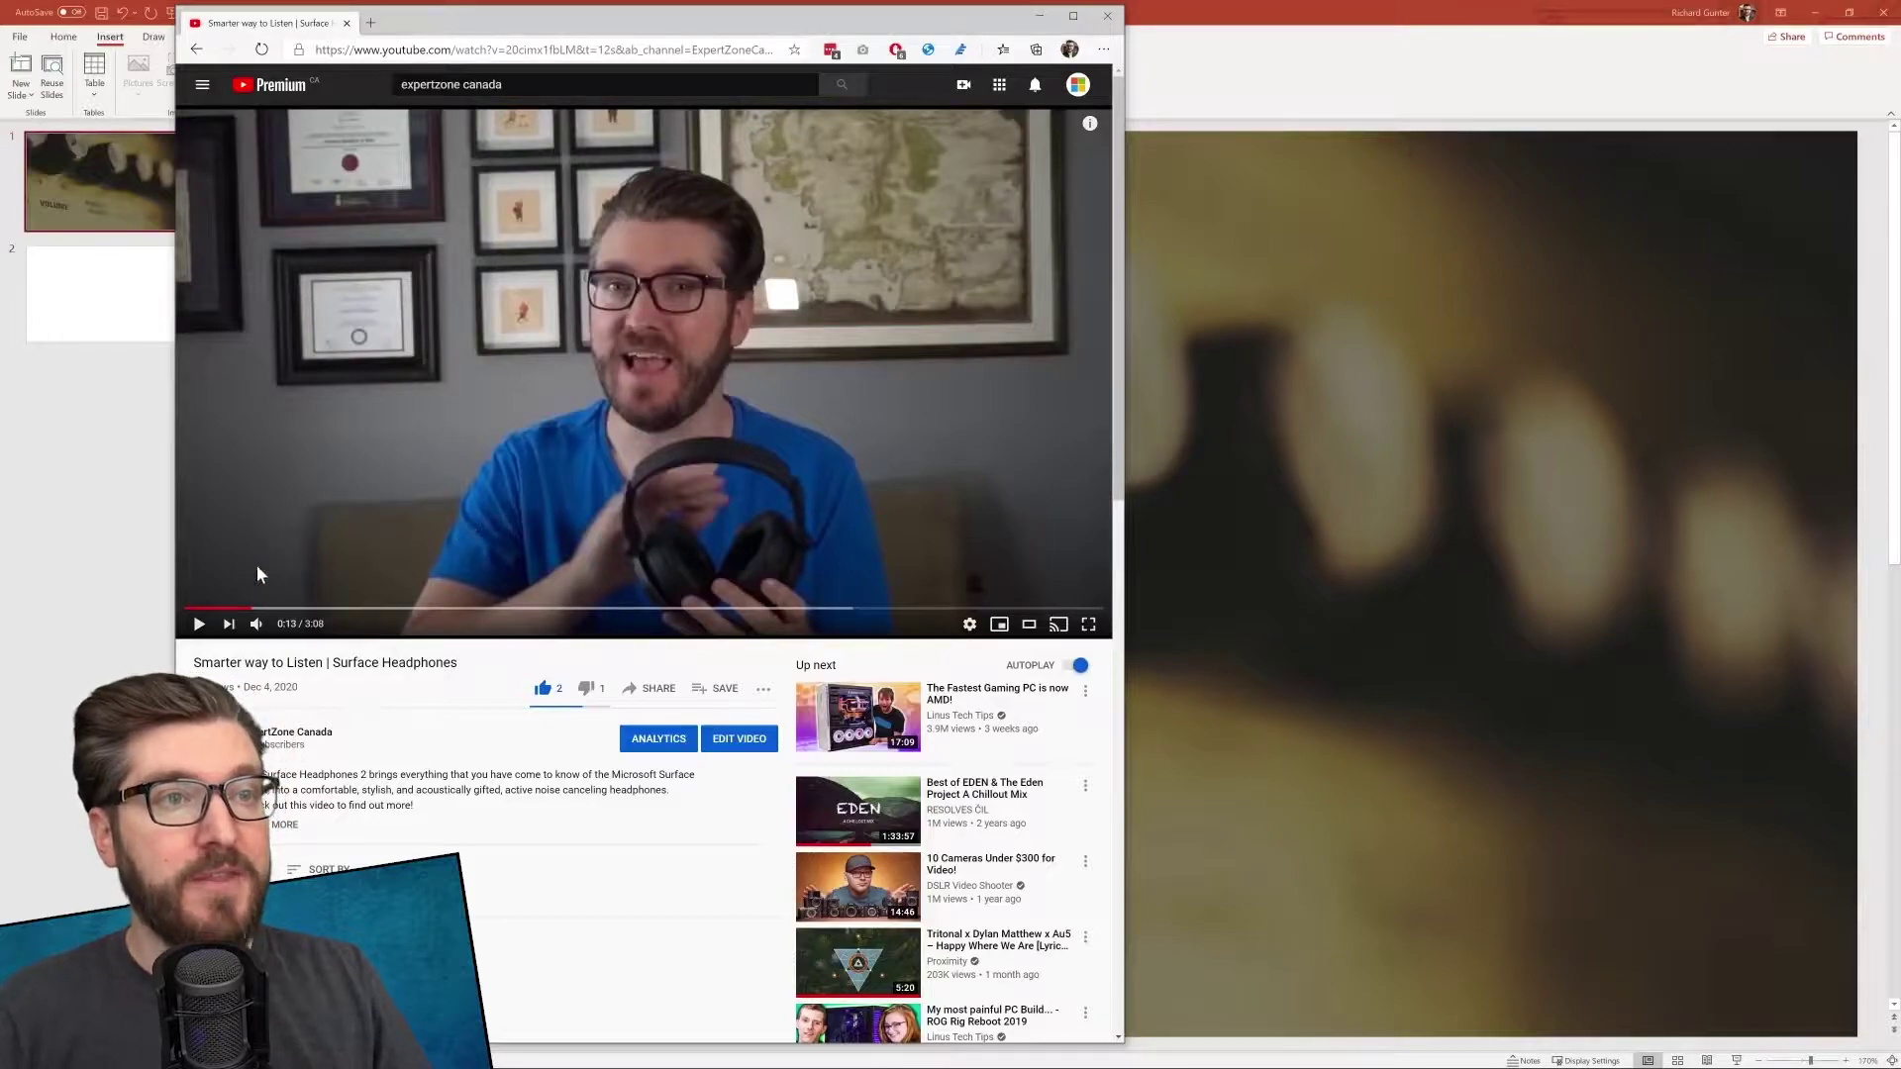
# Copy the Surface Headphones video's YouTube share link with no start time attached.
pyautogui.click(658, 698)
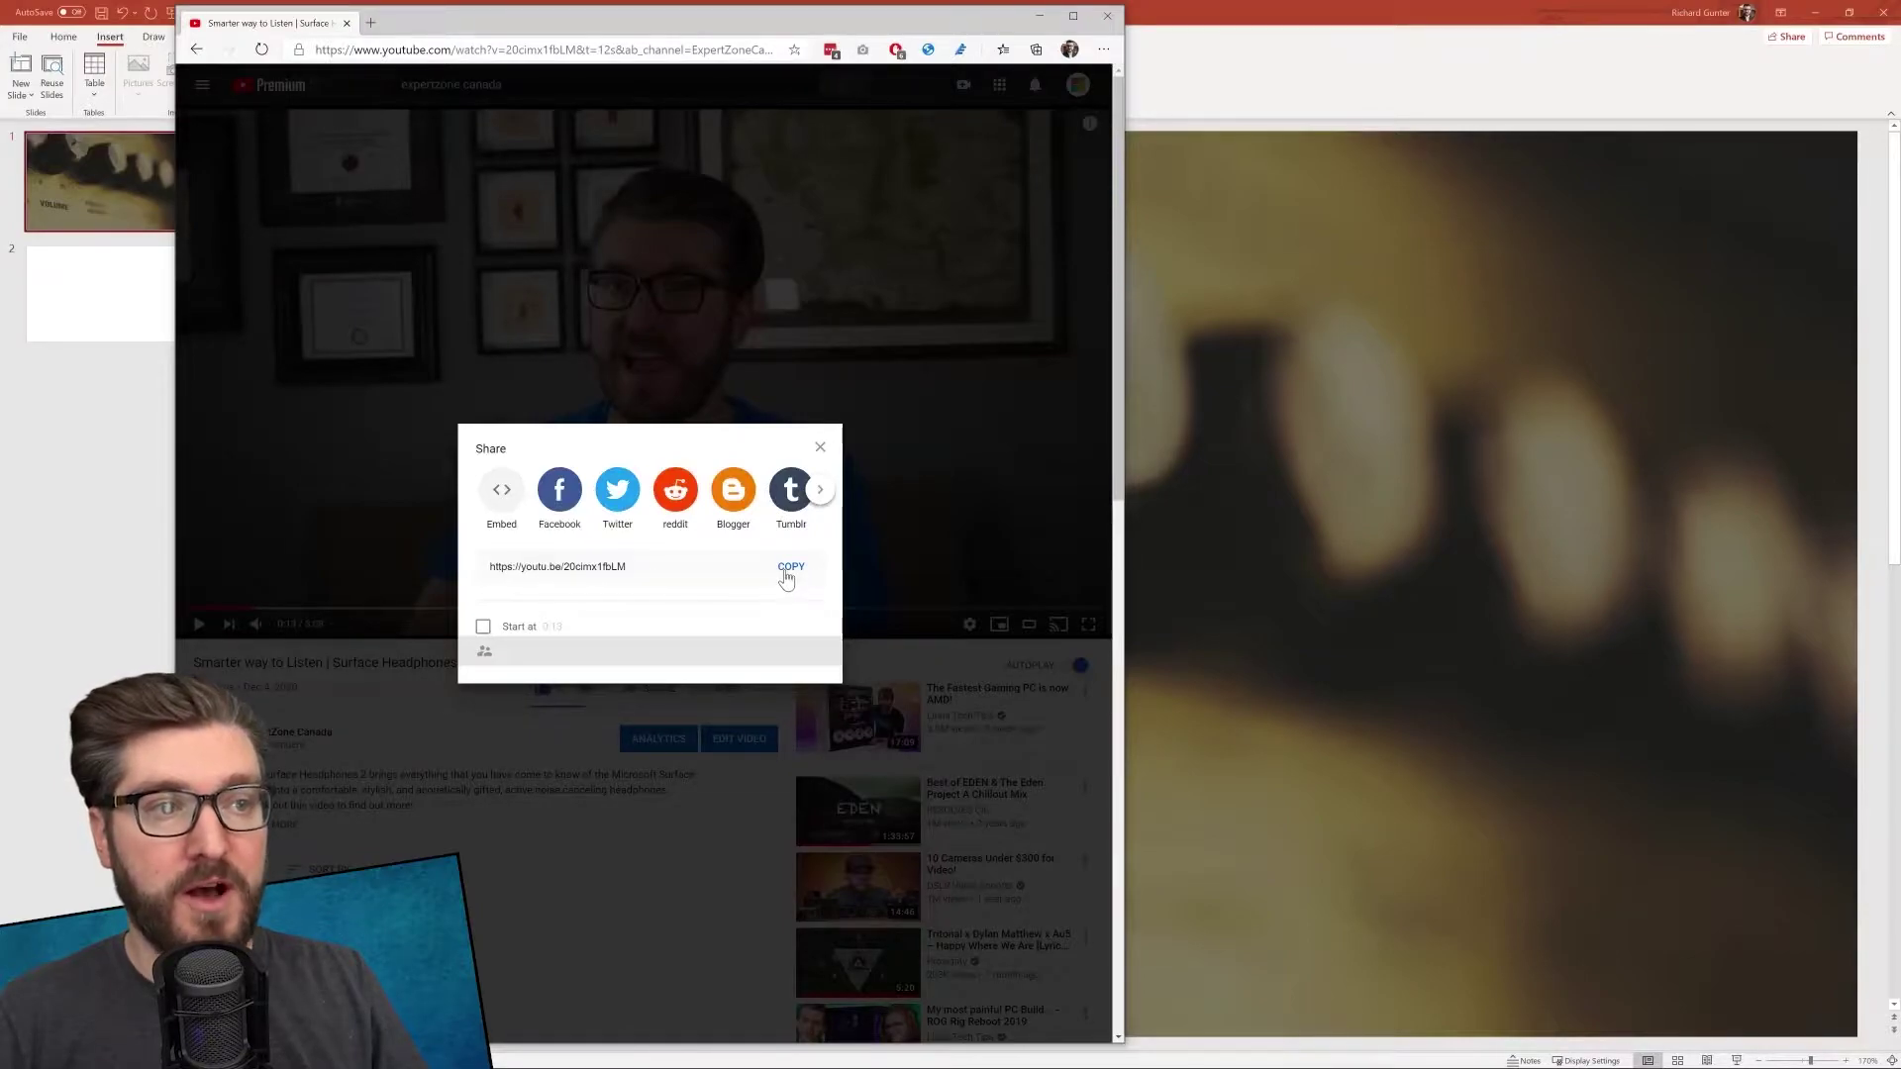
pyautogui.click(483, 627)
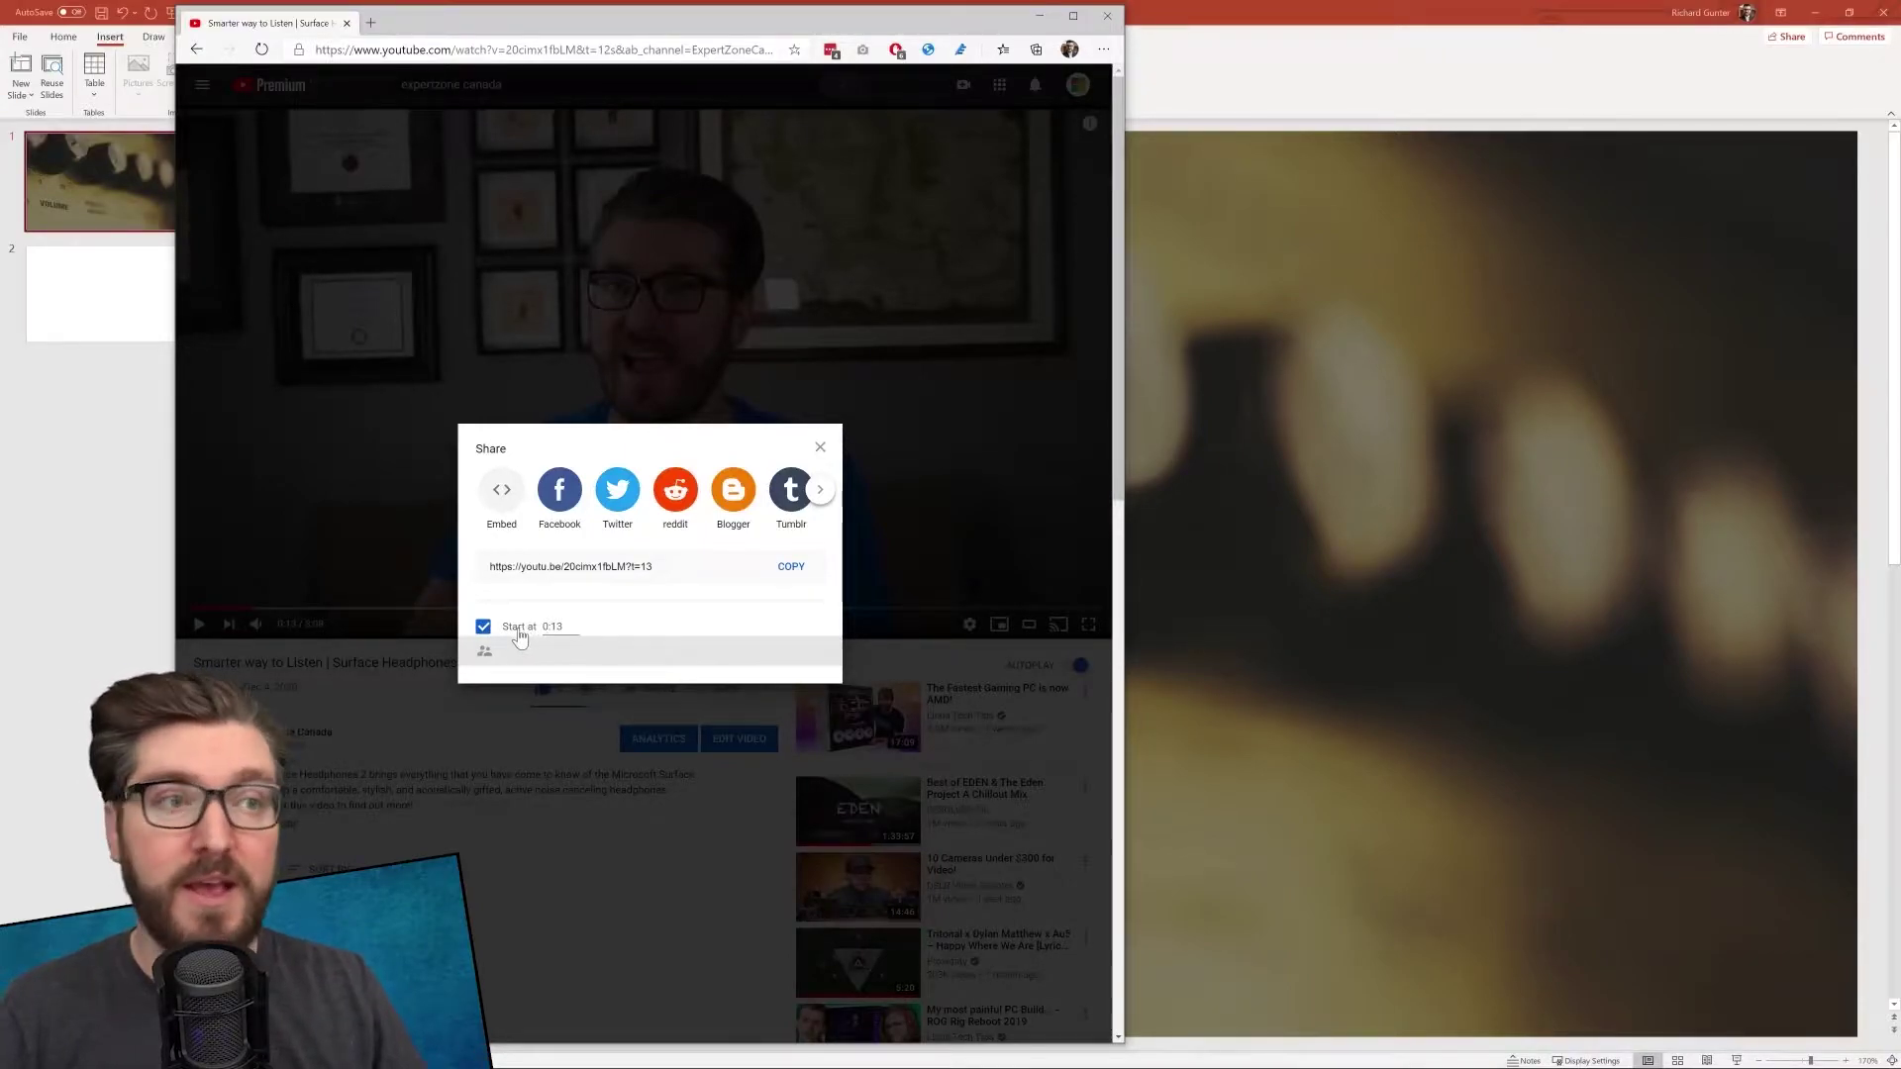
pyautogui.click(483, 627)
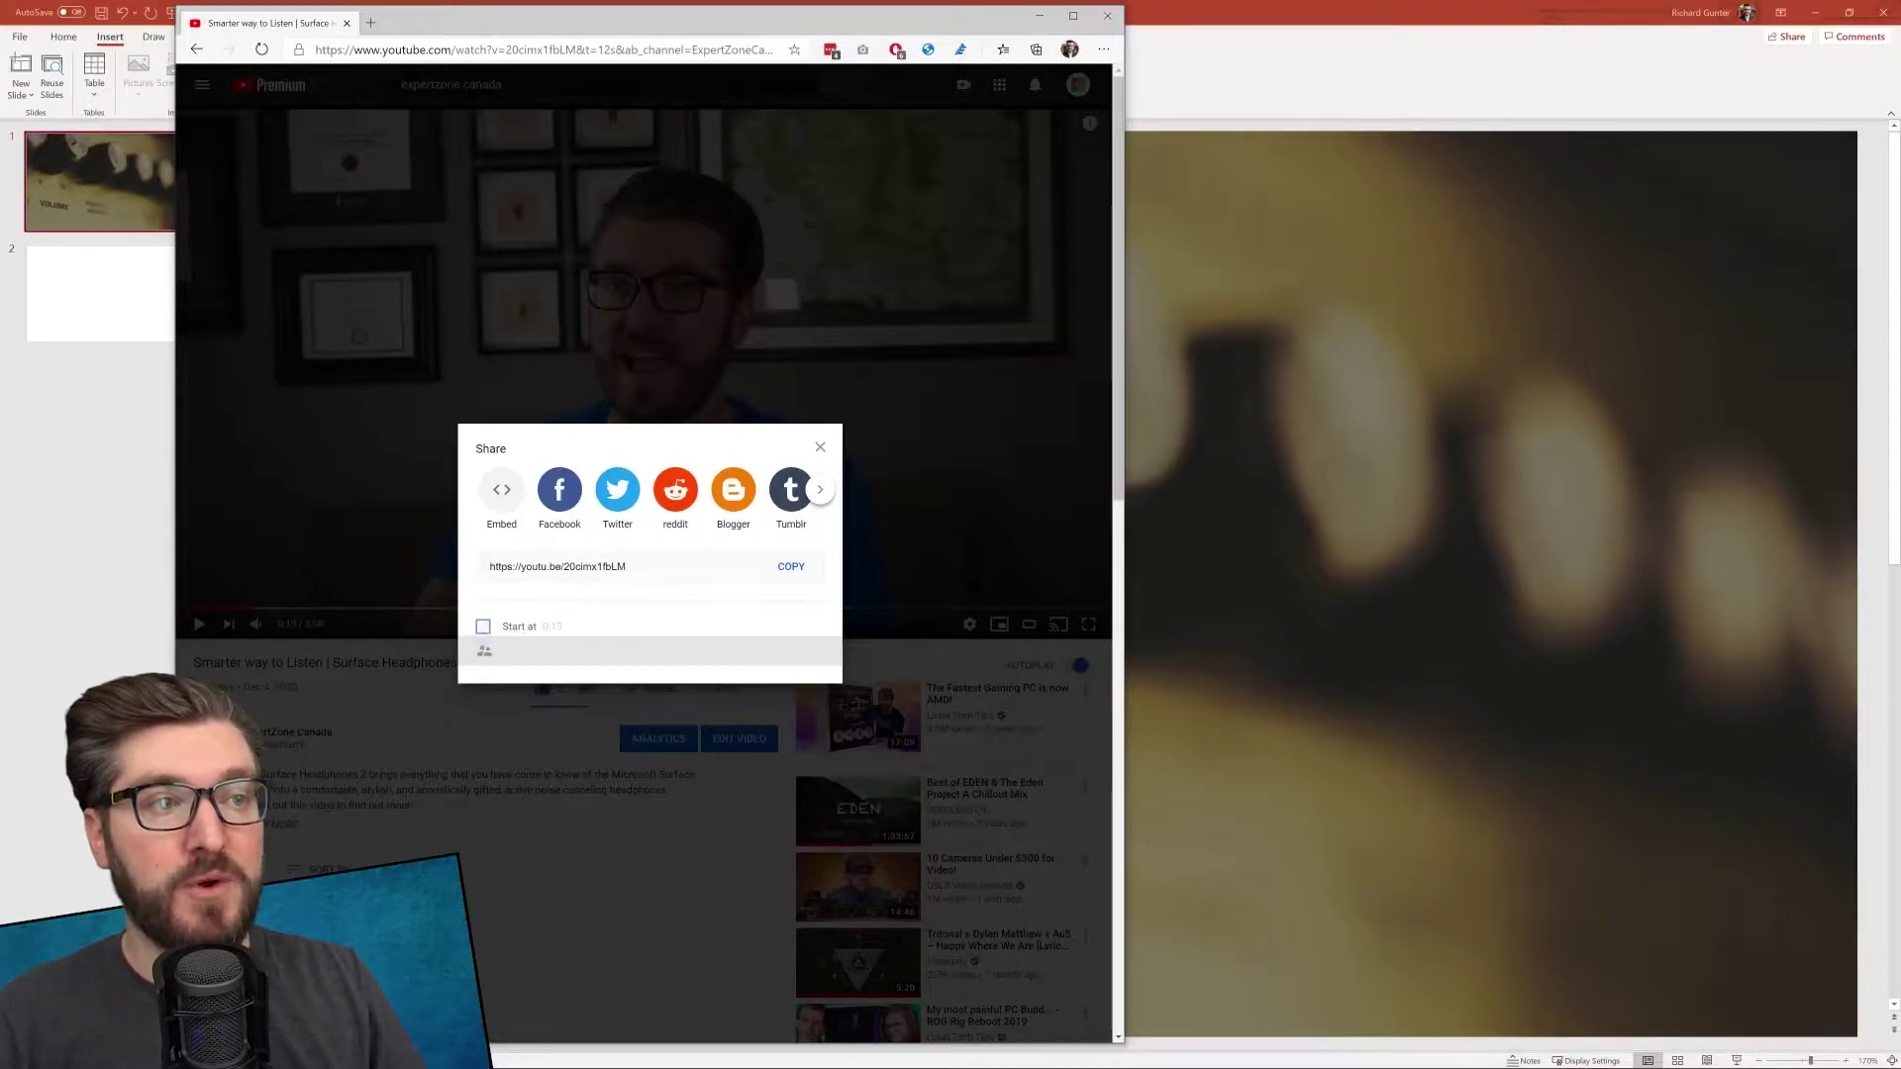
pyautogui.click(792, 568)
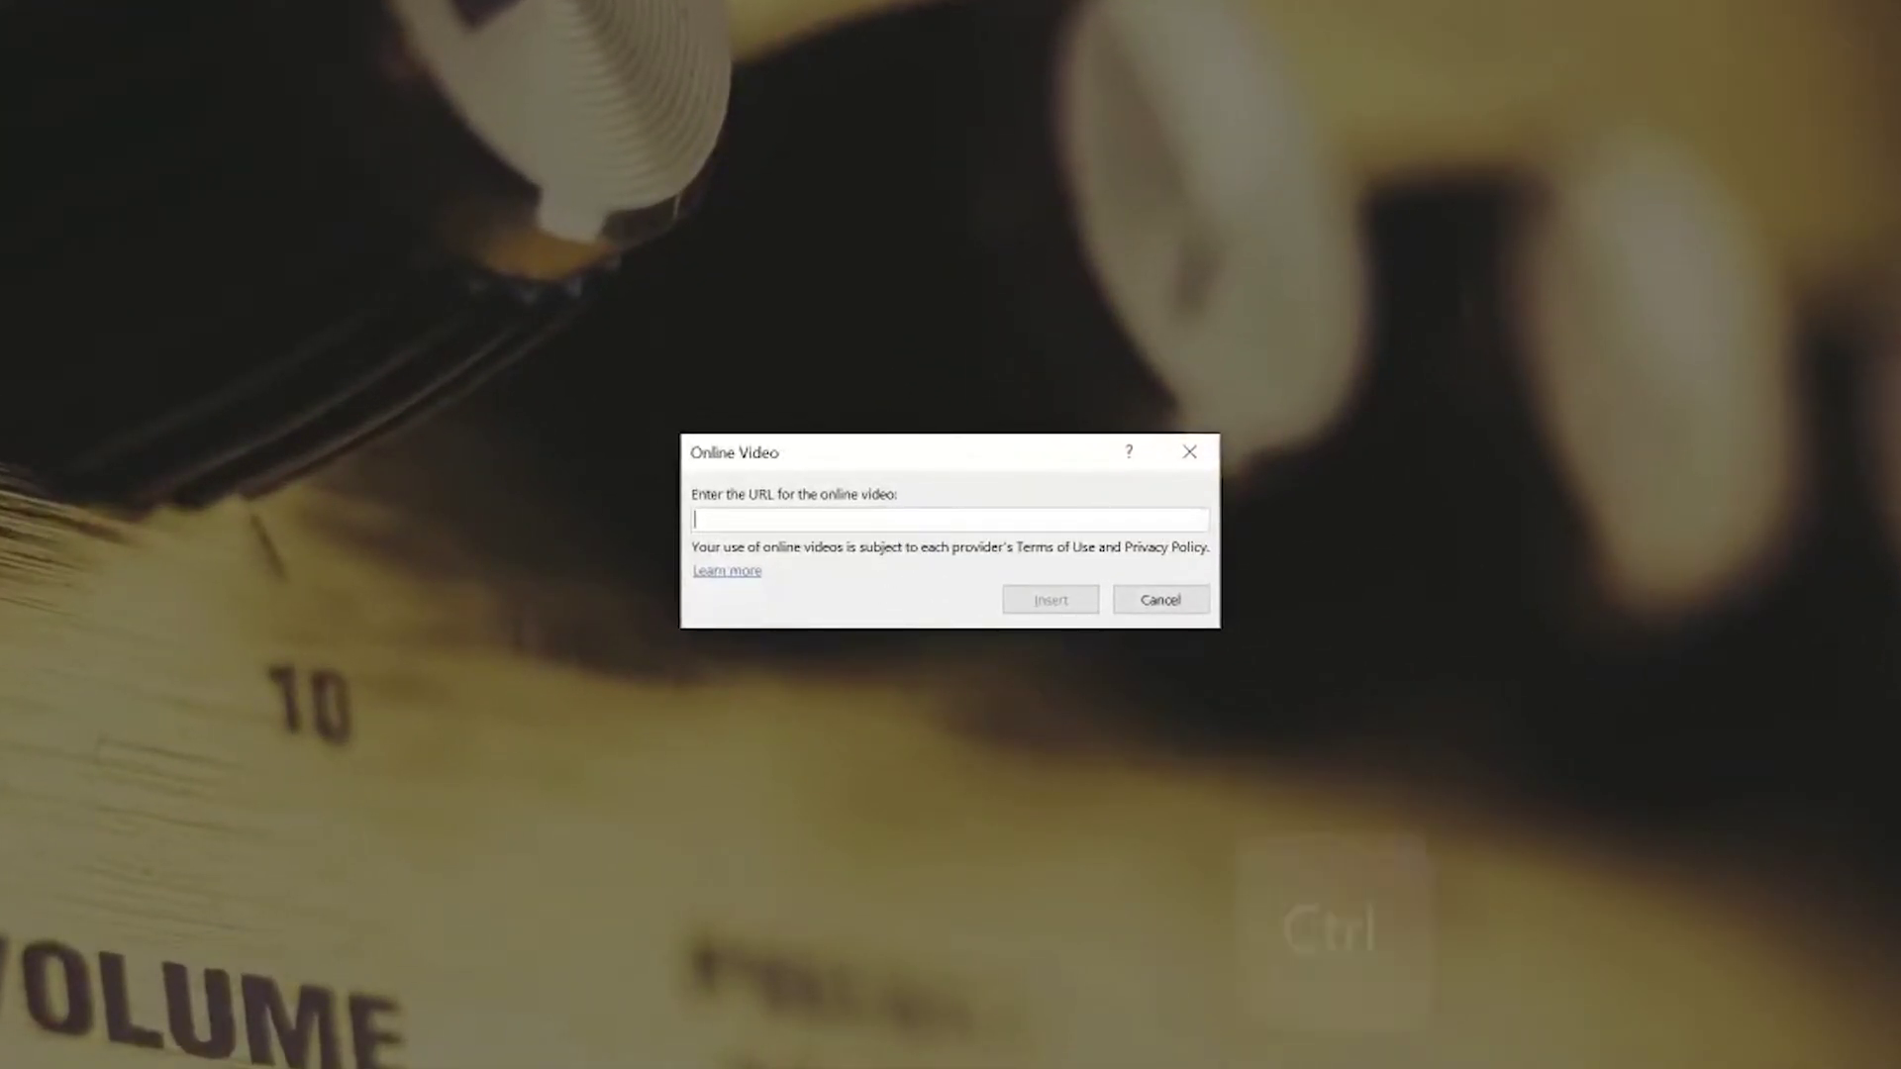
# Paste the YouTube link into the Online Video box and embed the video on slide 1.
pyautogui.hotkey('ctrl', 'v')
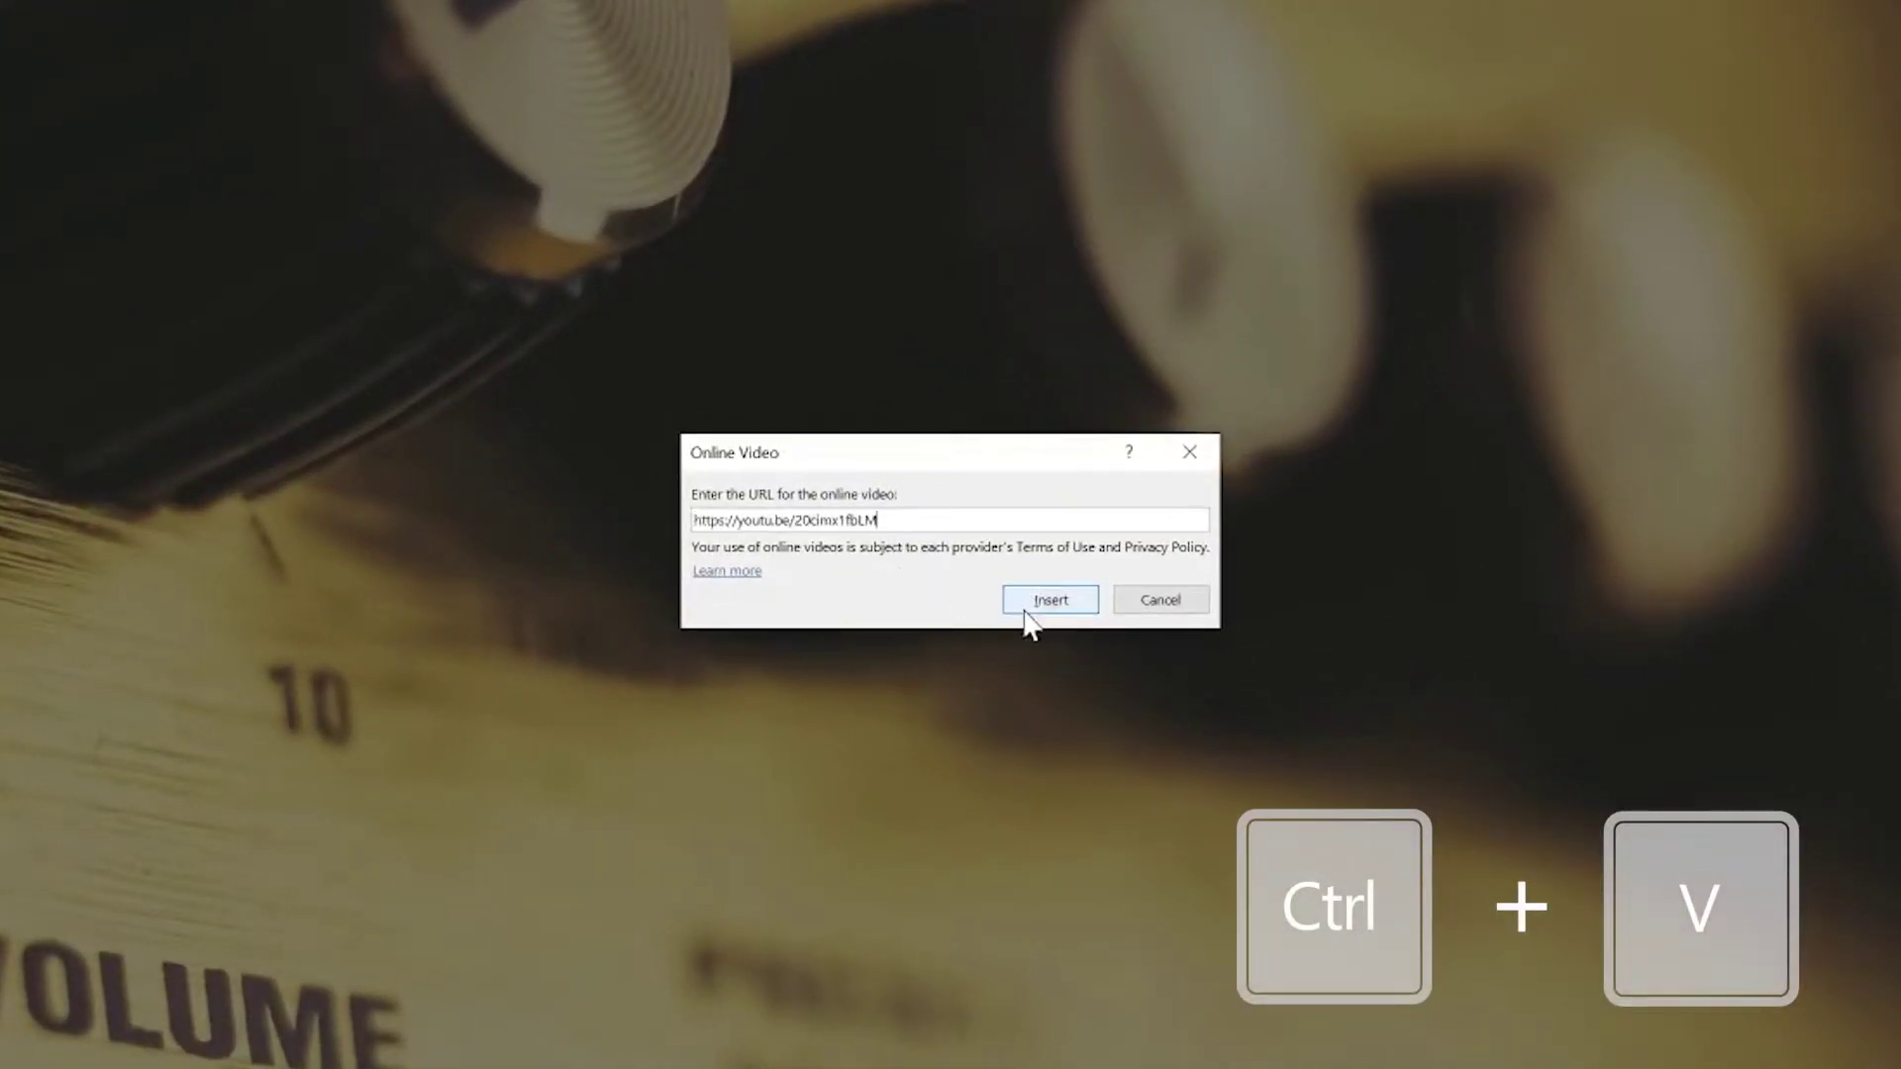
pyautogui.click(1051, 600)
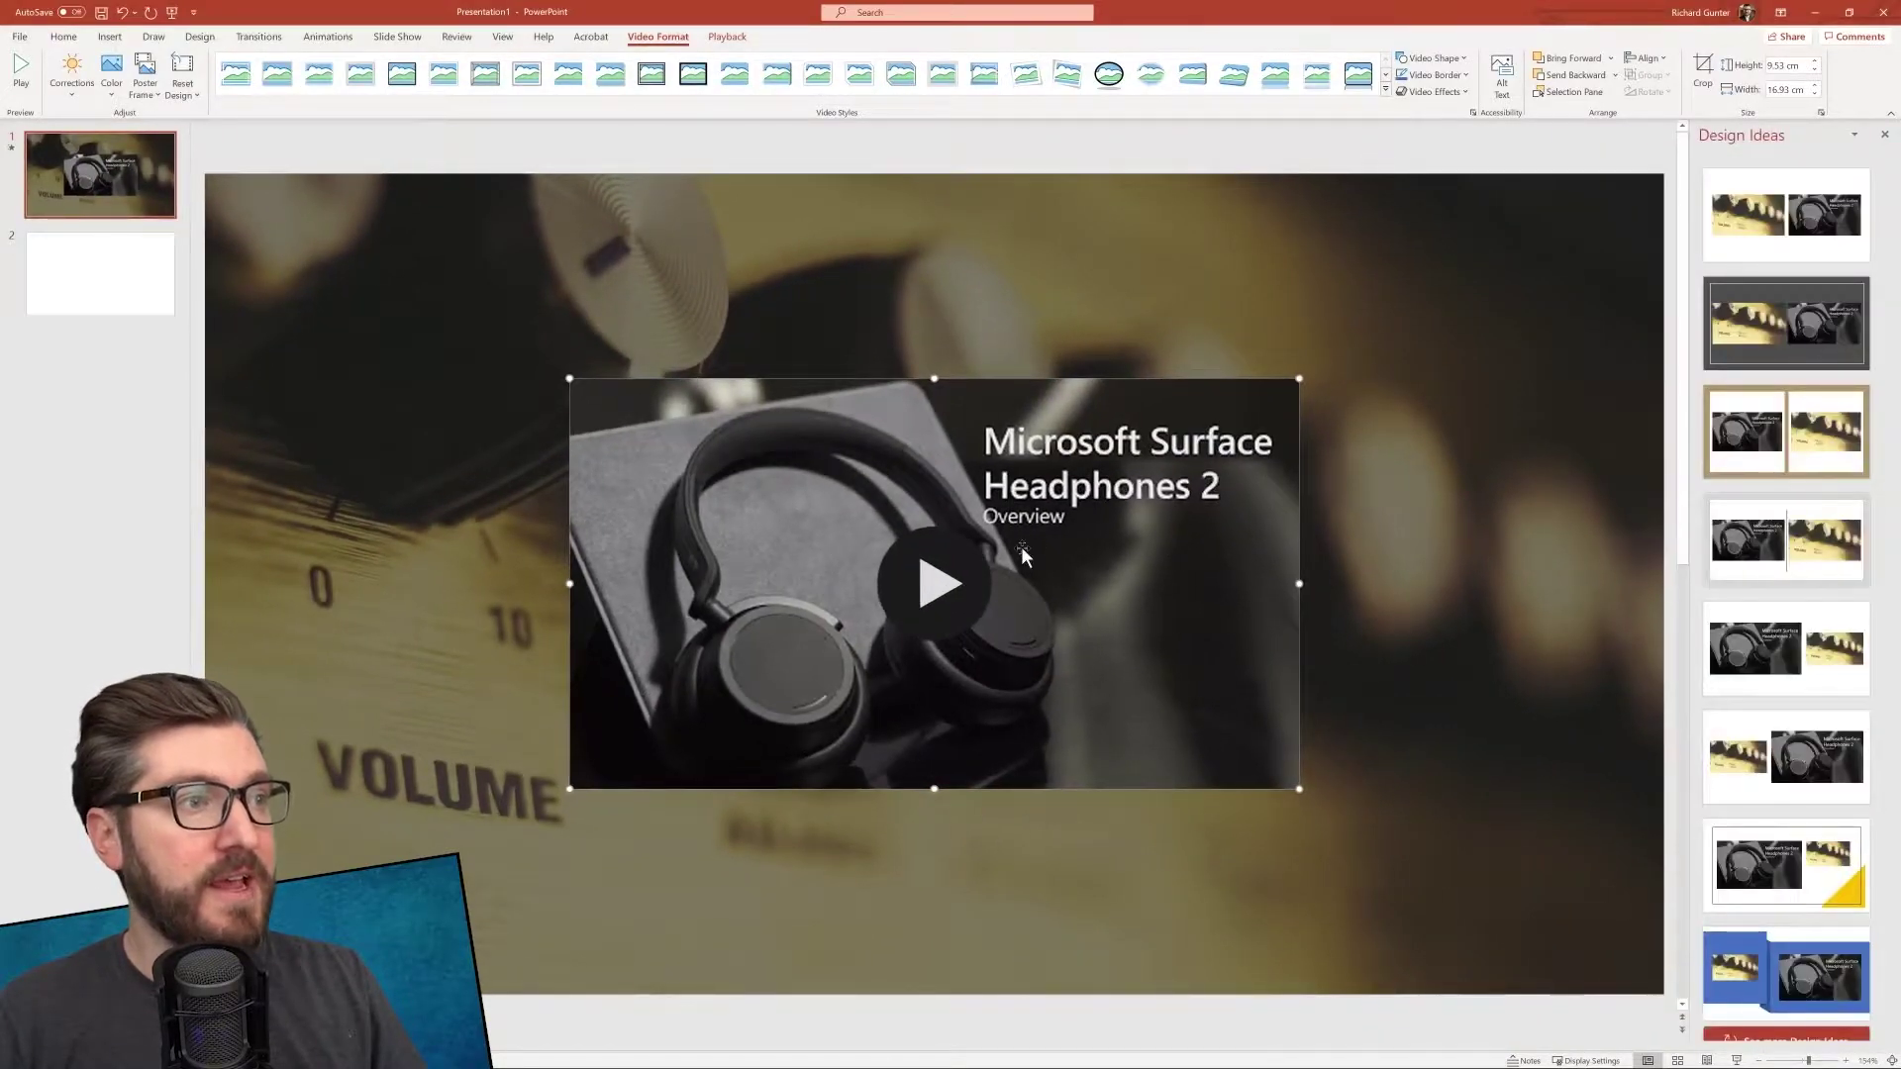
# Close the Design Ideas pane and look through the video's Poster Frame options.
pyautogui.click(1884, 138)
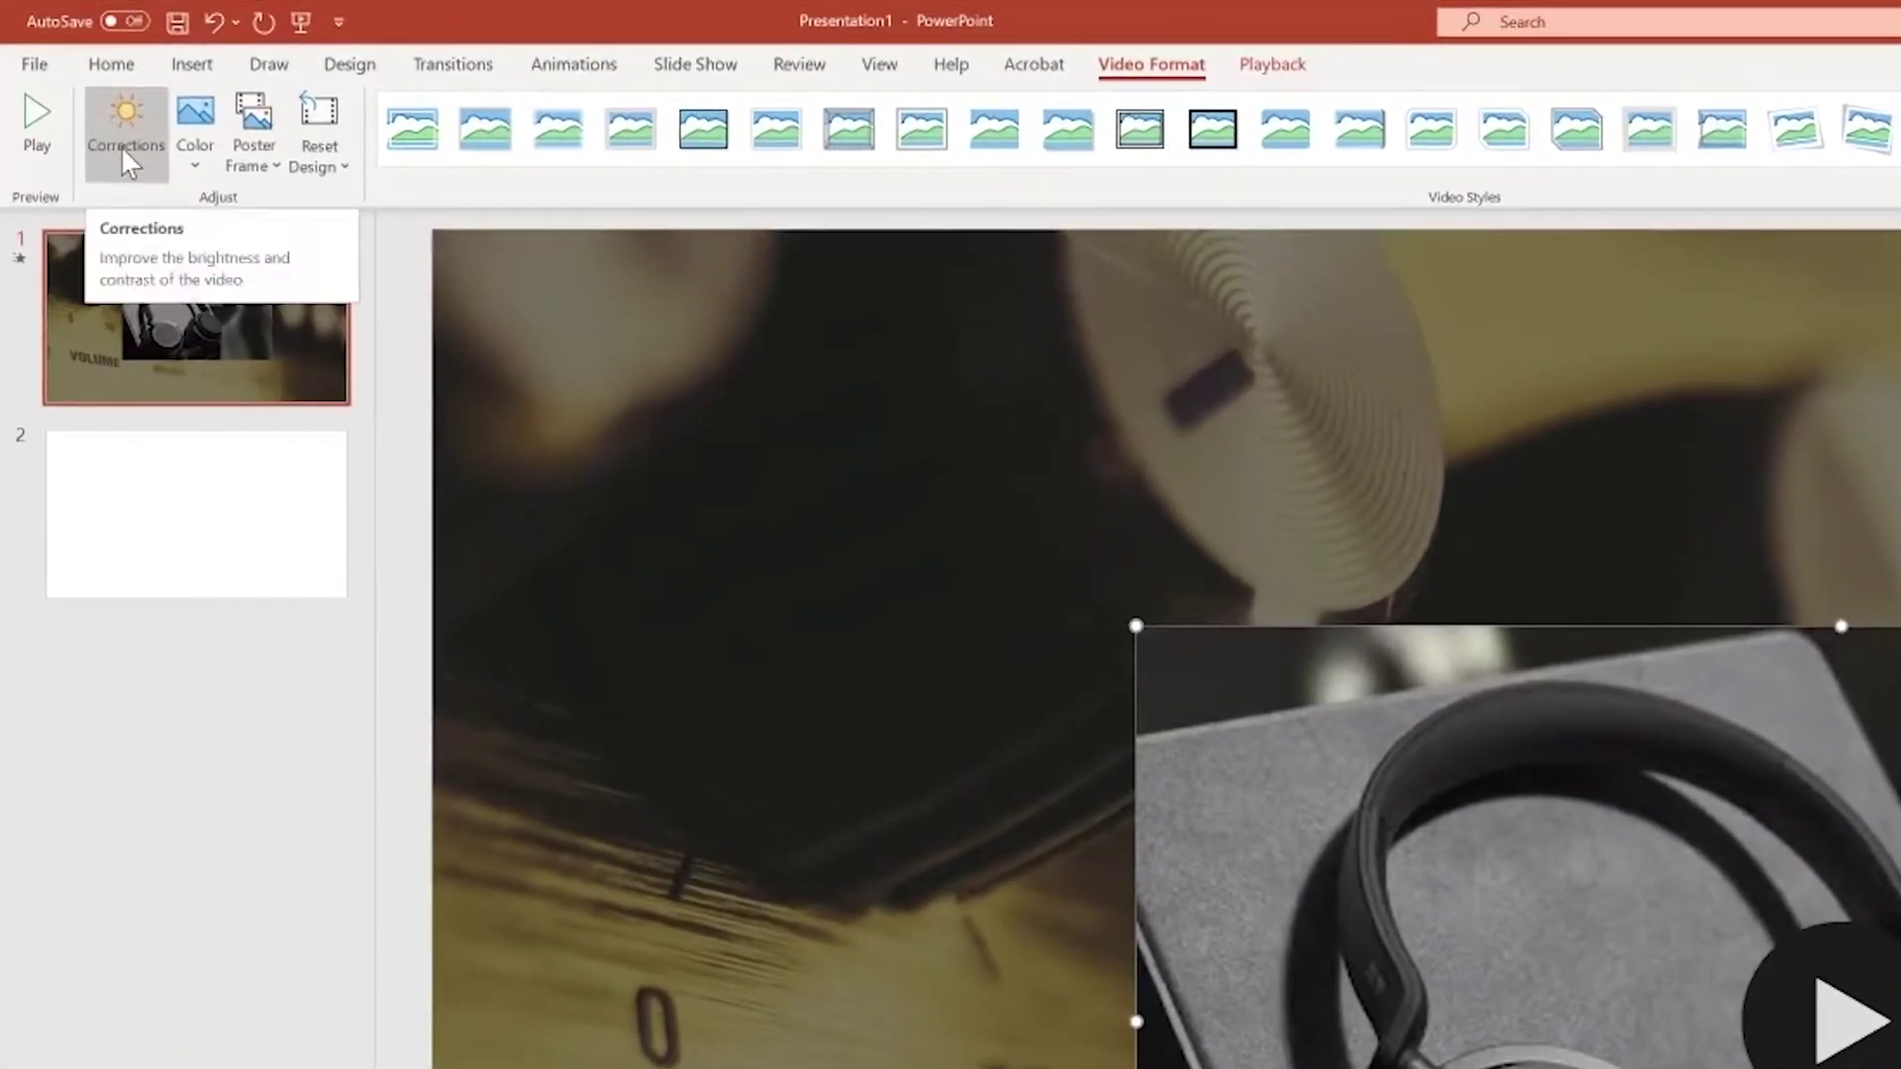
pyautogui.click(273, 168)
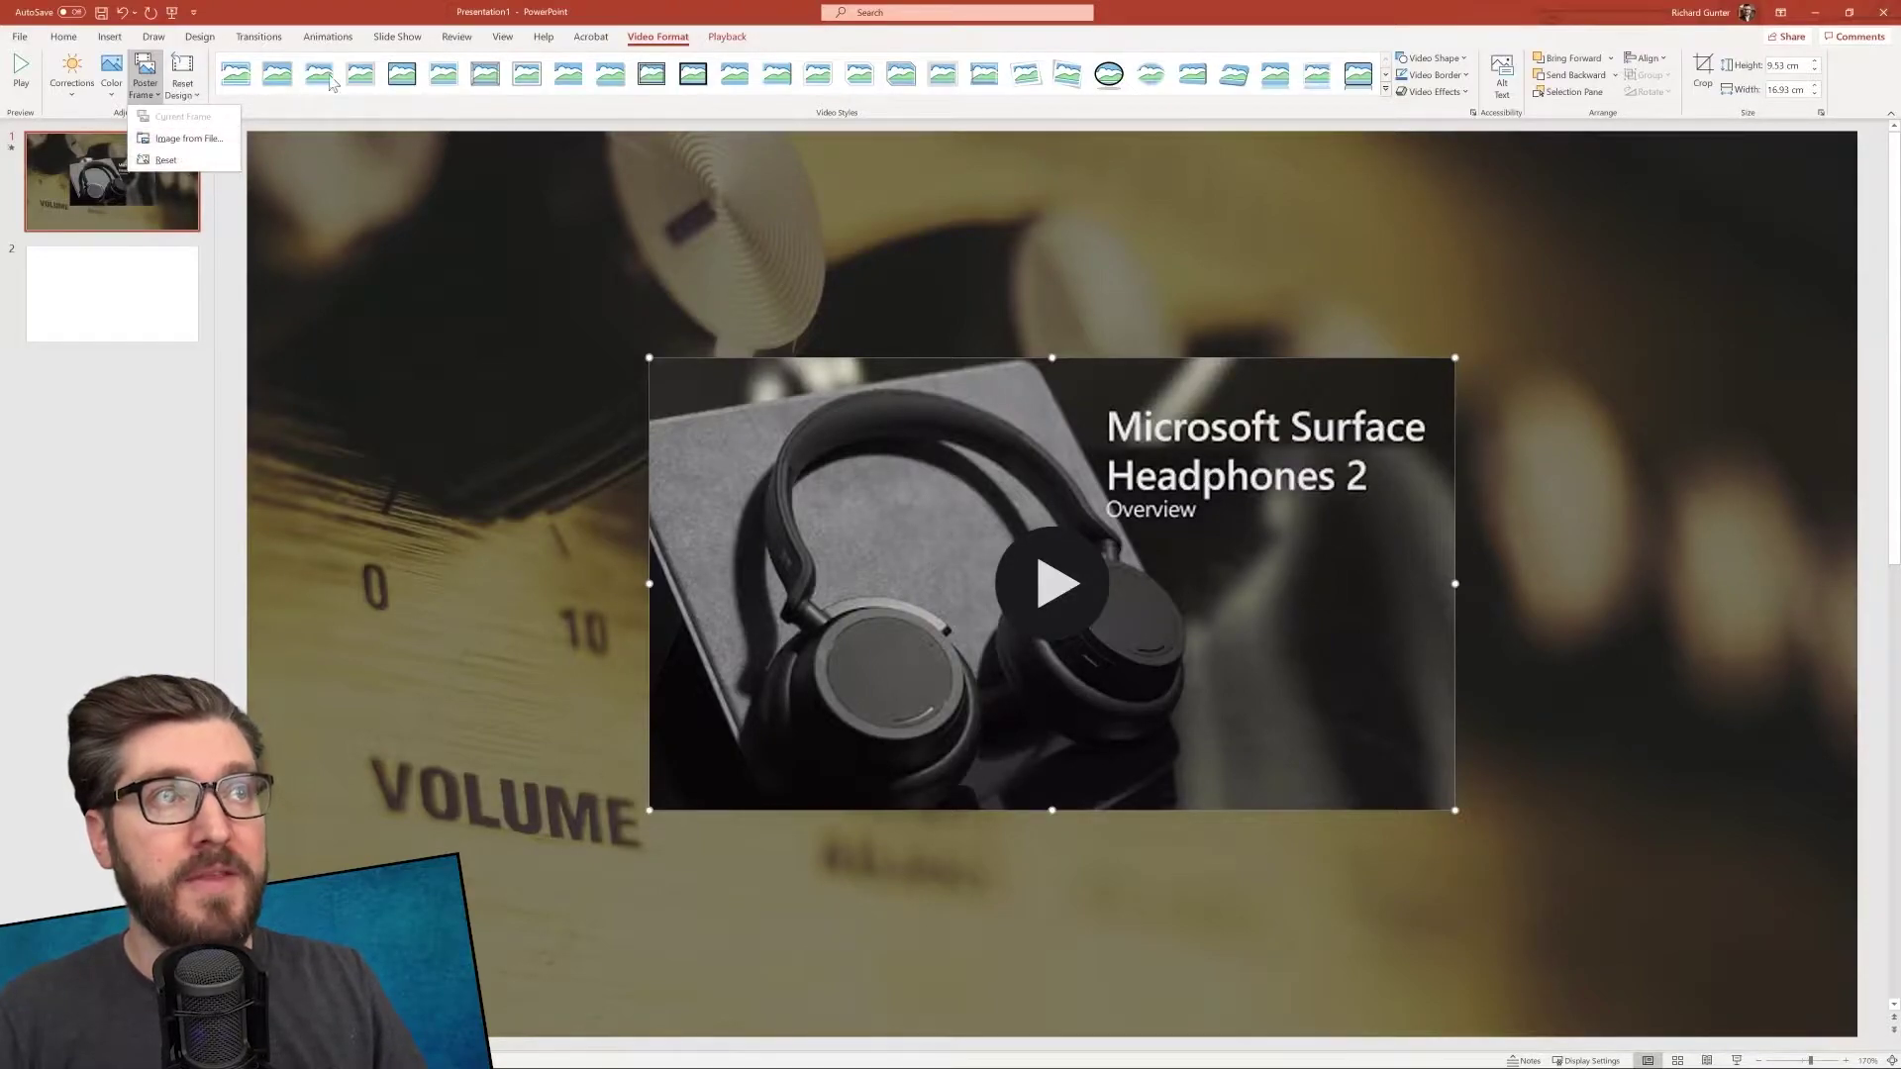
pyautogui.click(613, 49)
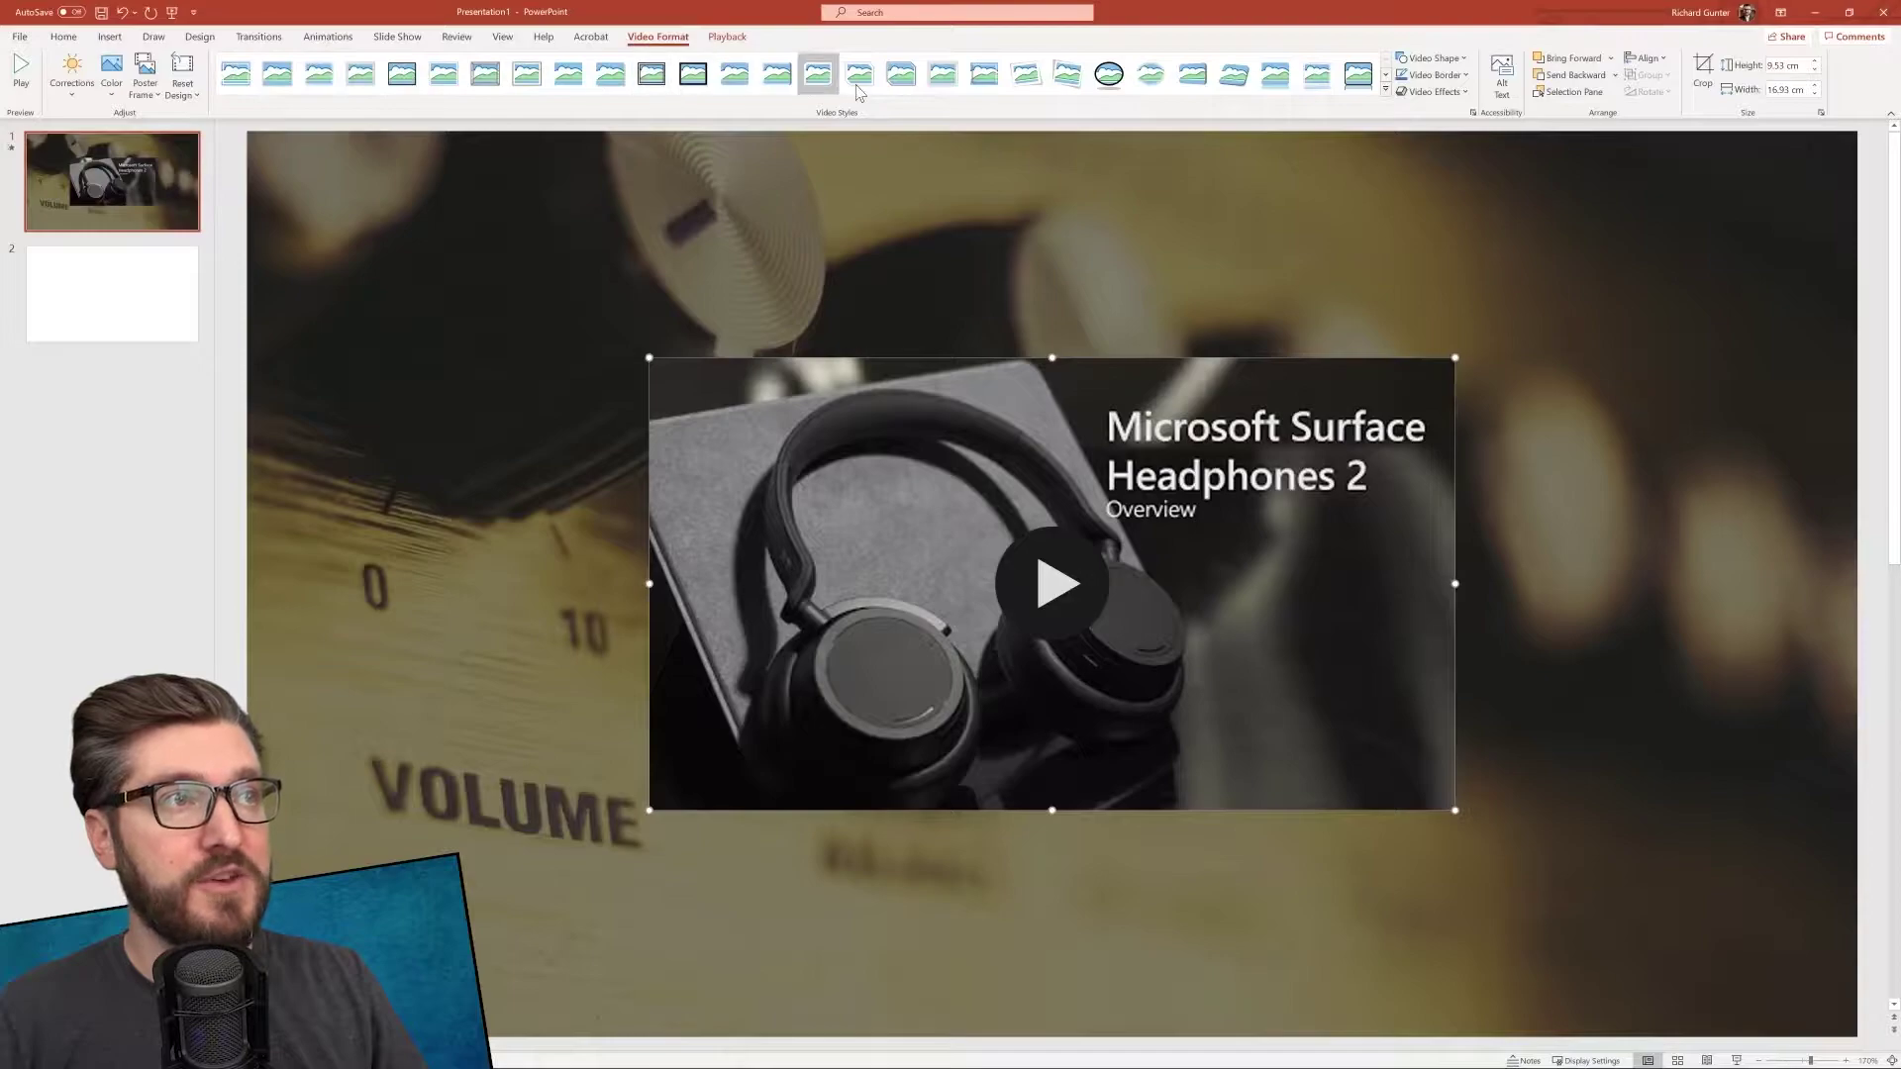
# Try white-frame and oval video styles, settling on the dark-bordered rectangle style.
pyautogui.click(444, 73)
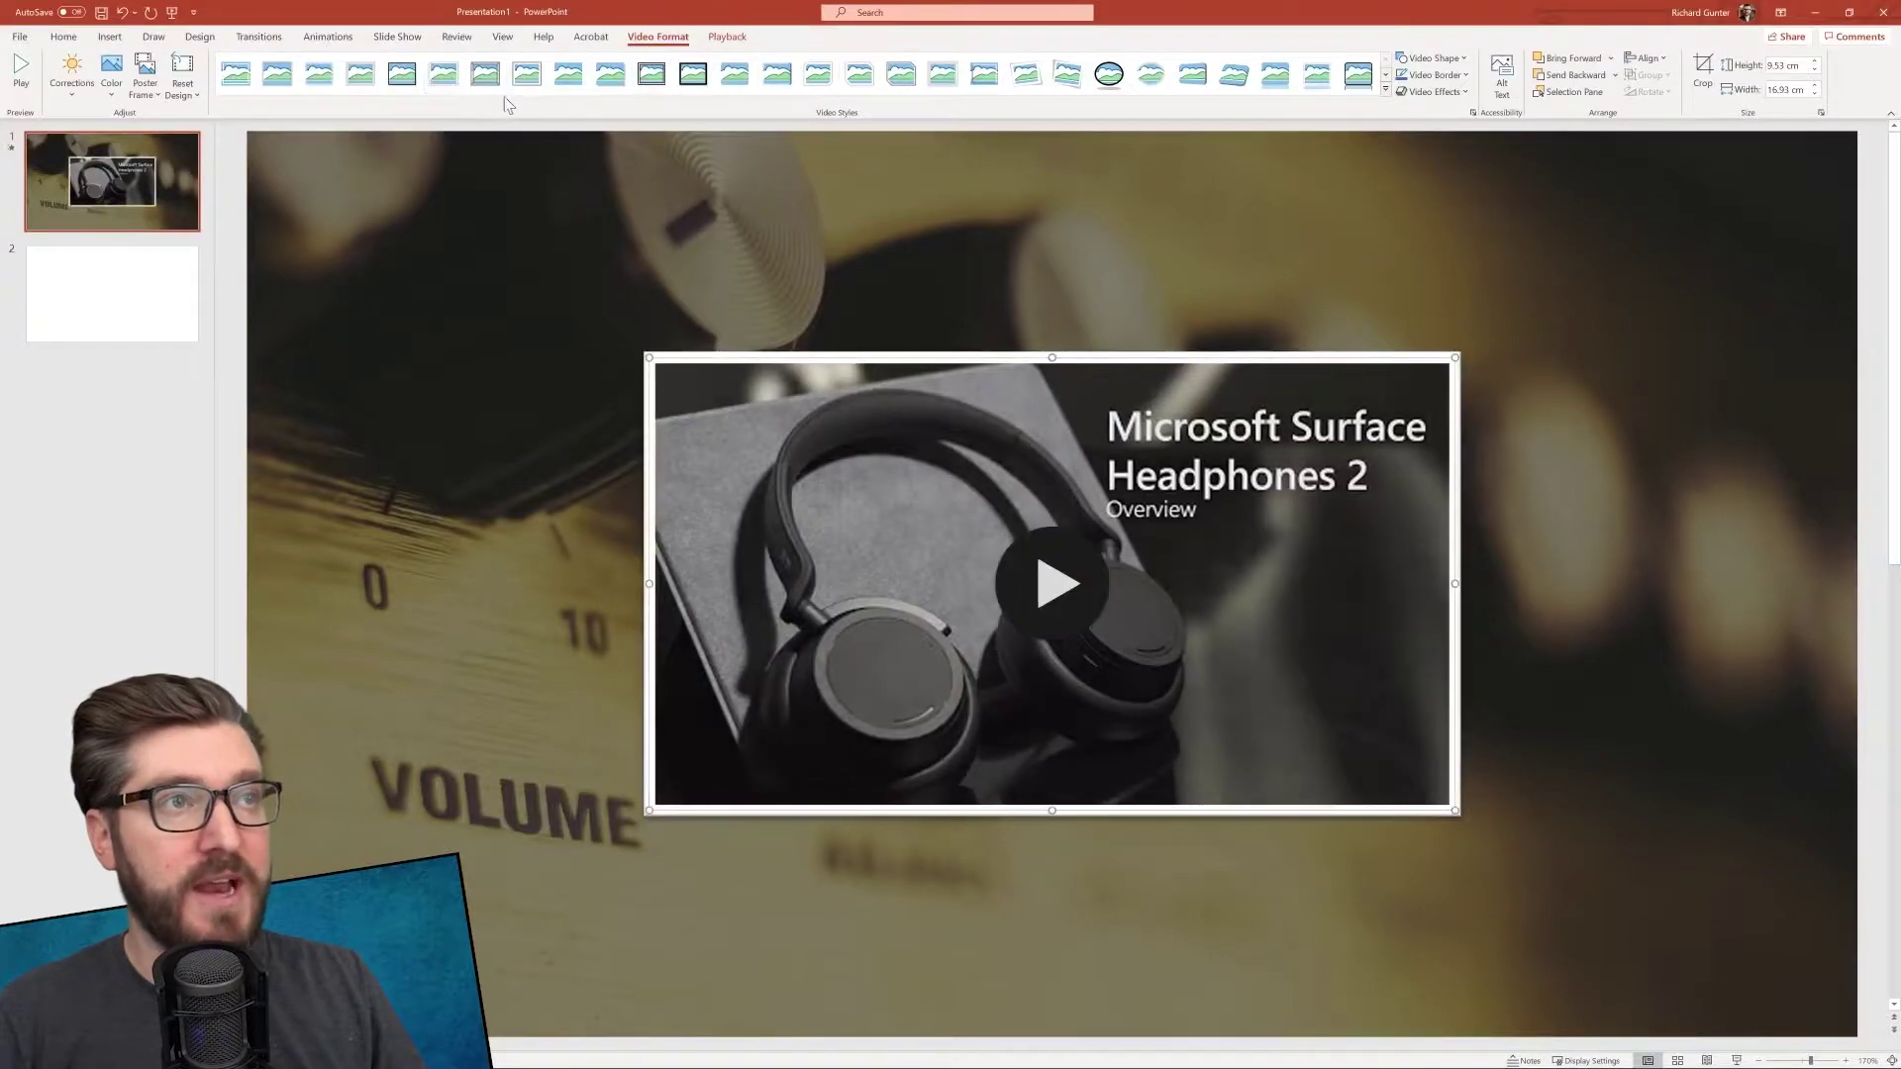
pyautogui.click(611, 77)
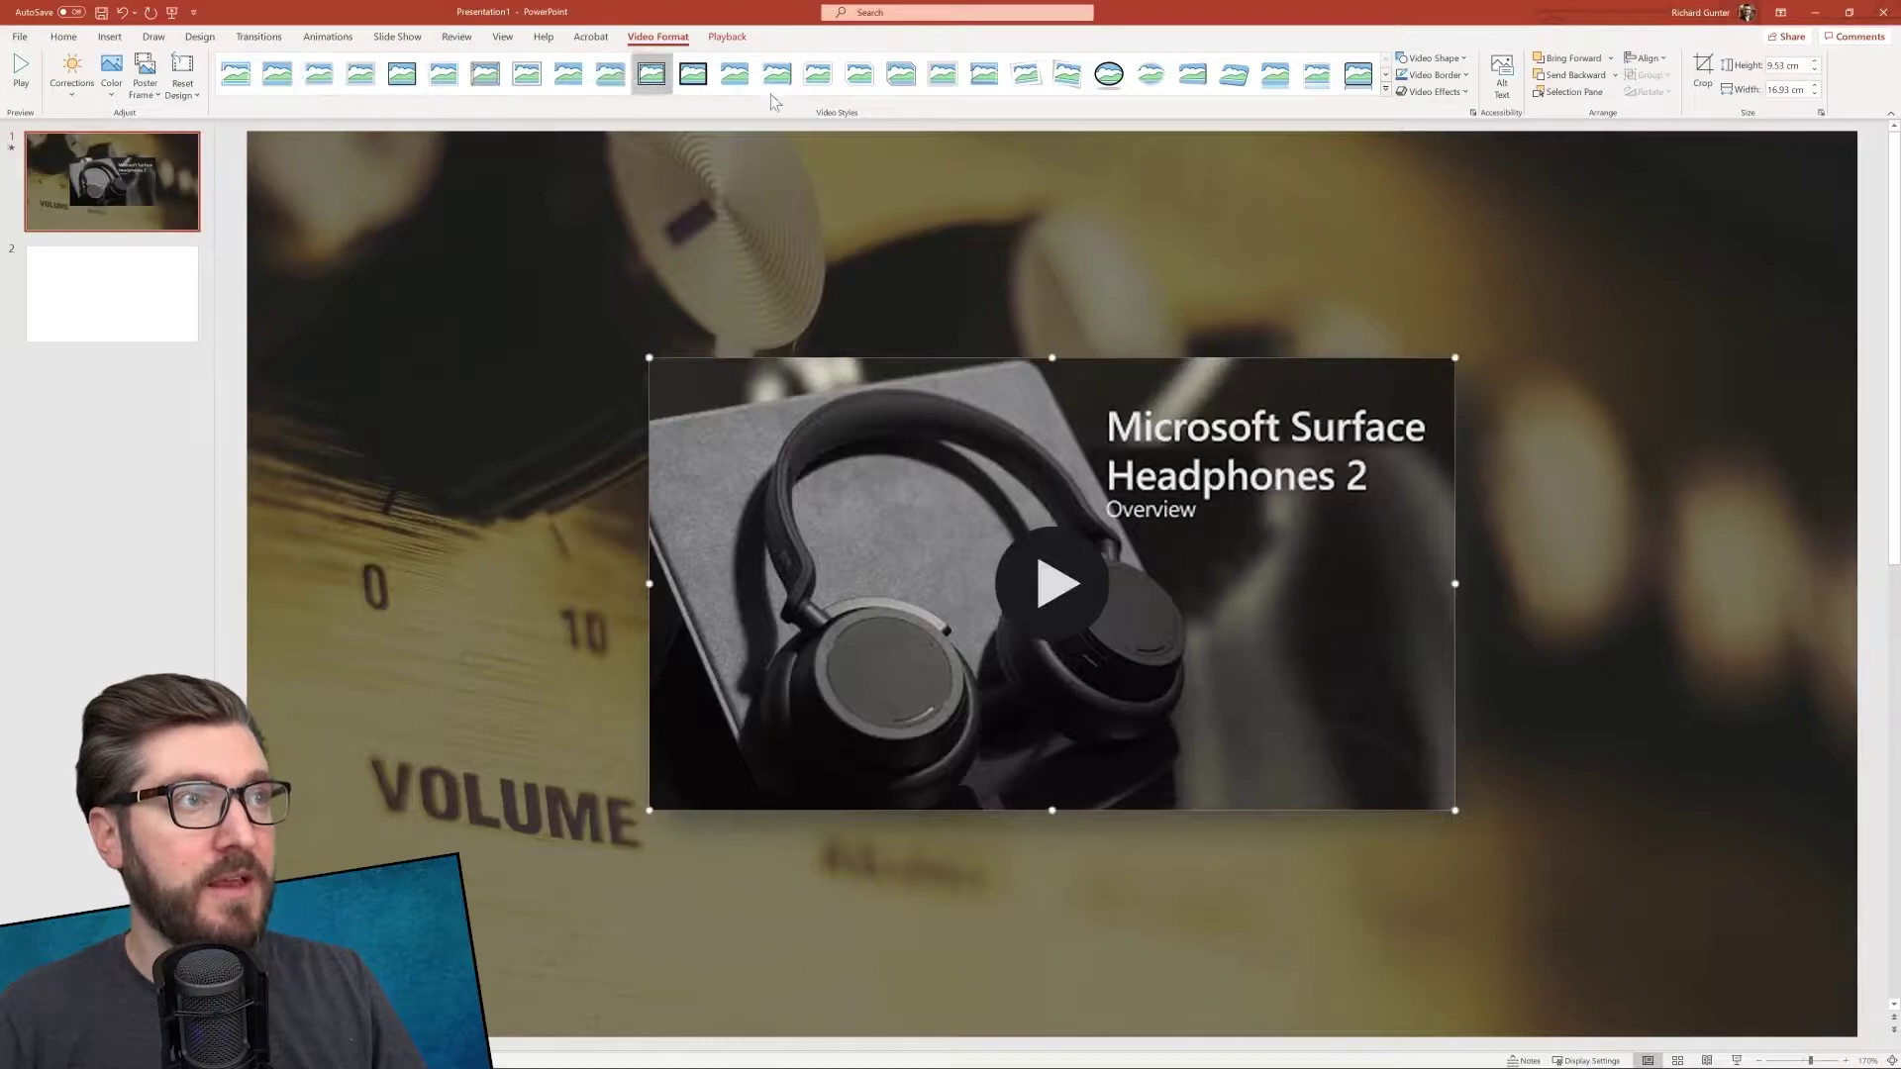
pyautogui.click(1109, 74)
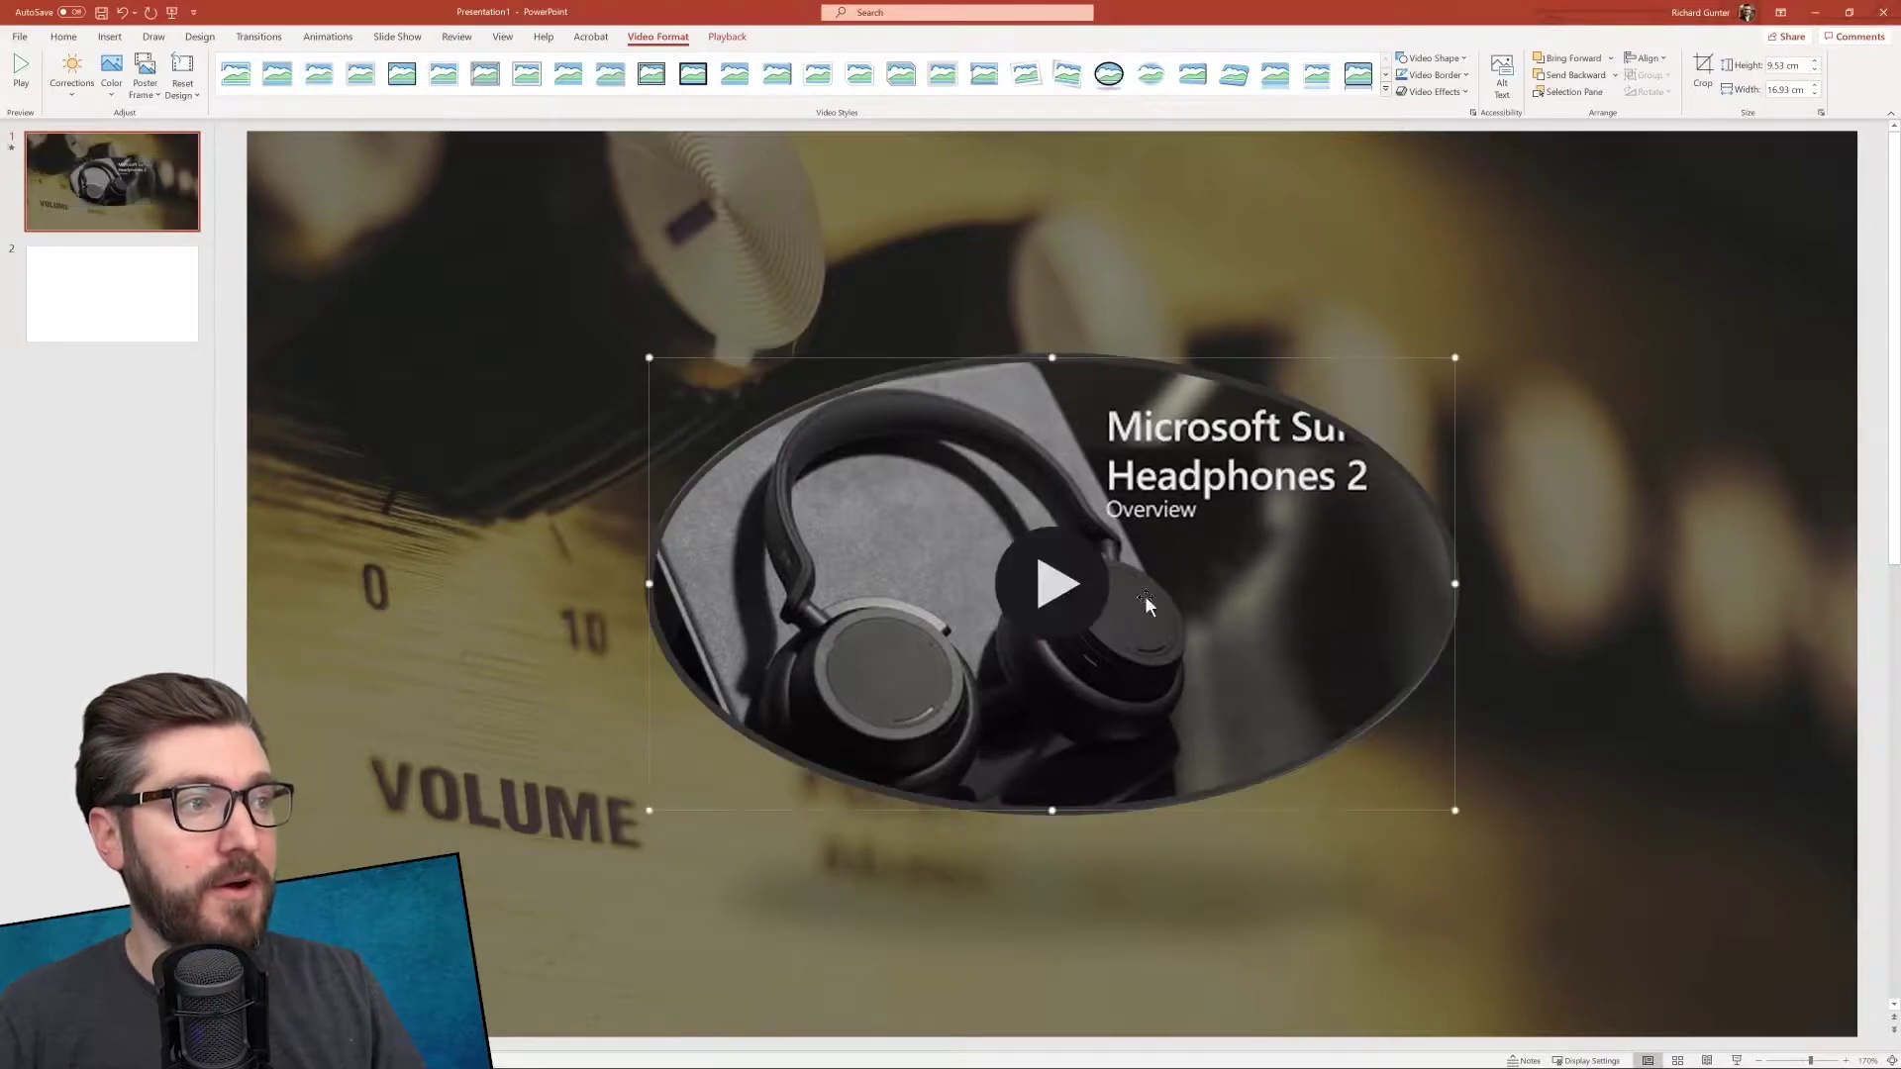
pyautogui.click(407, 79)
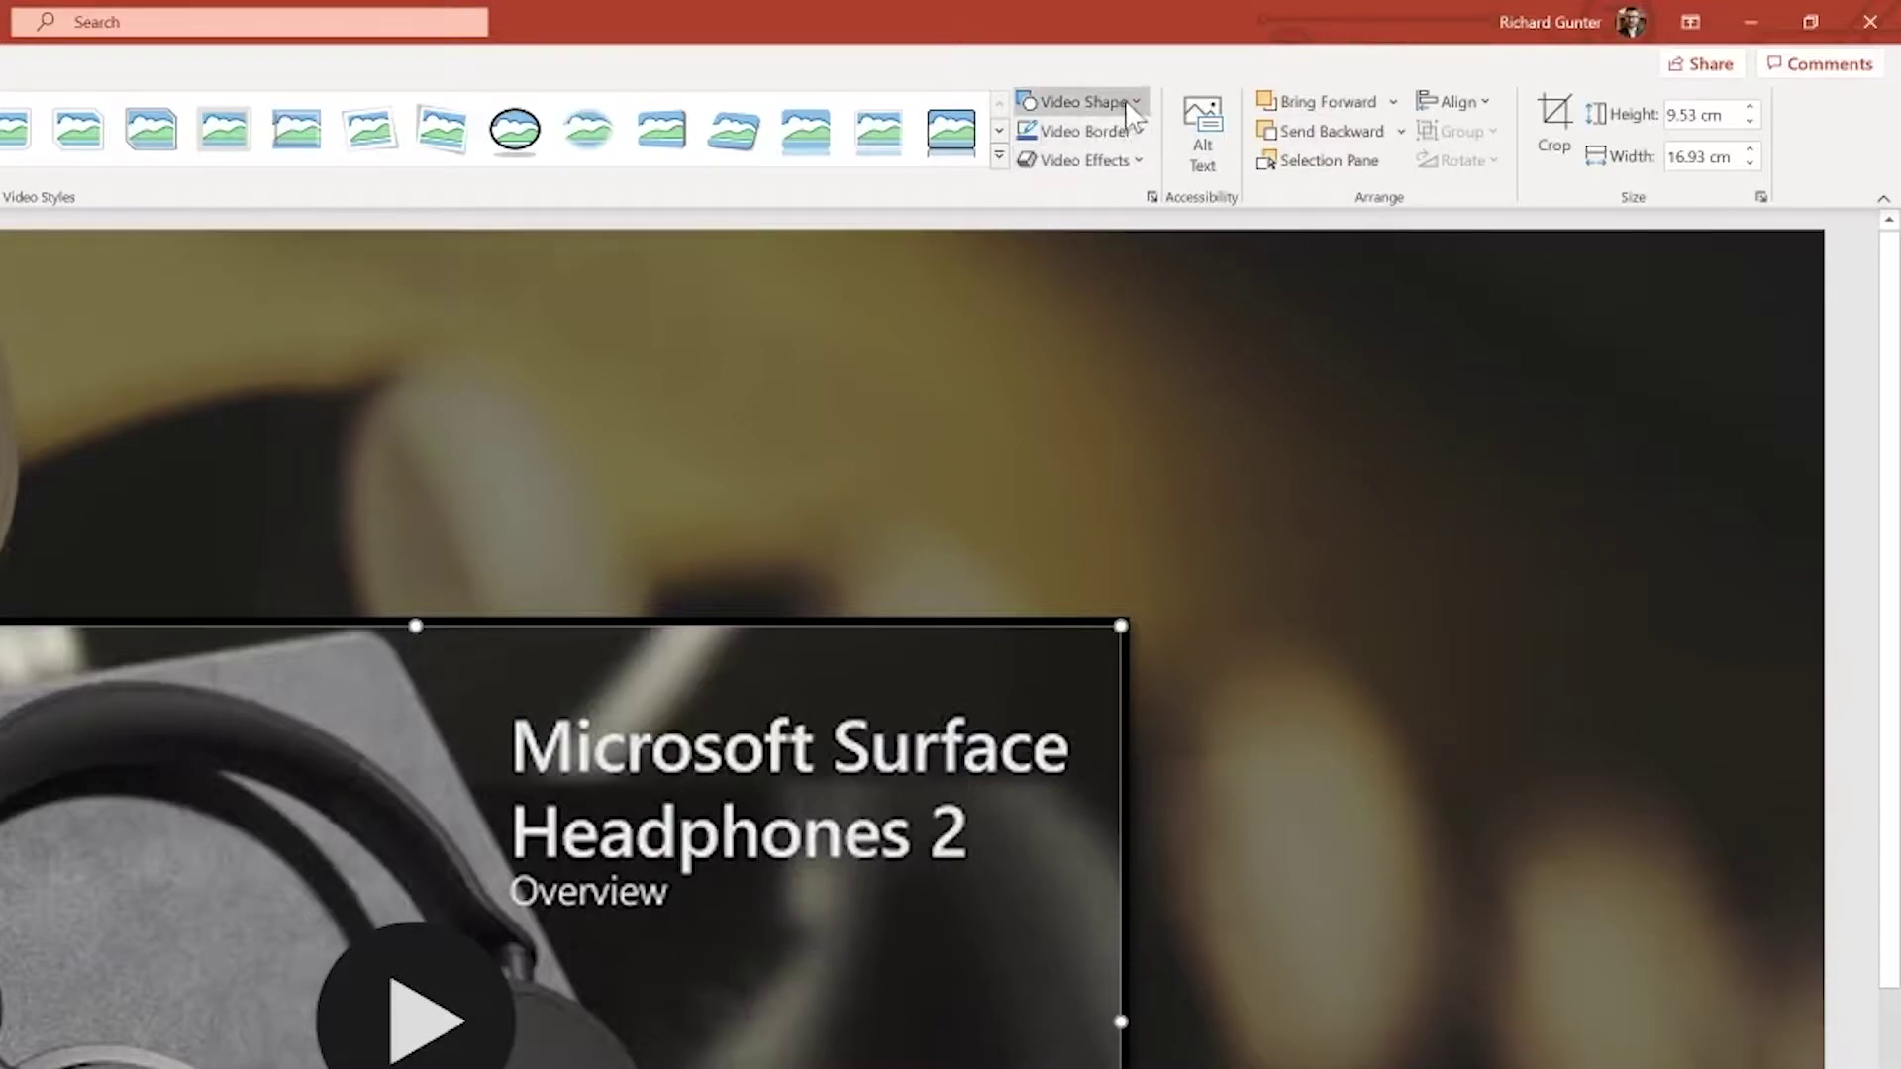
pyautogui.click(1125, 163)
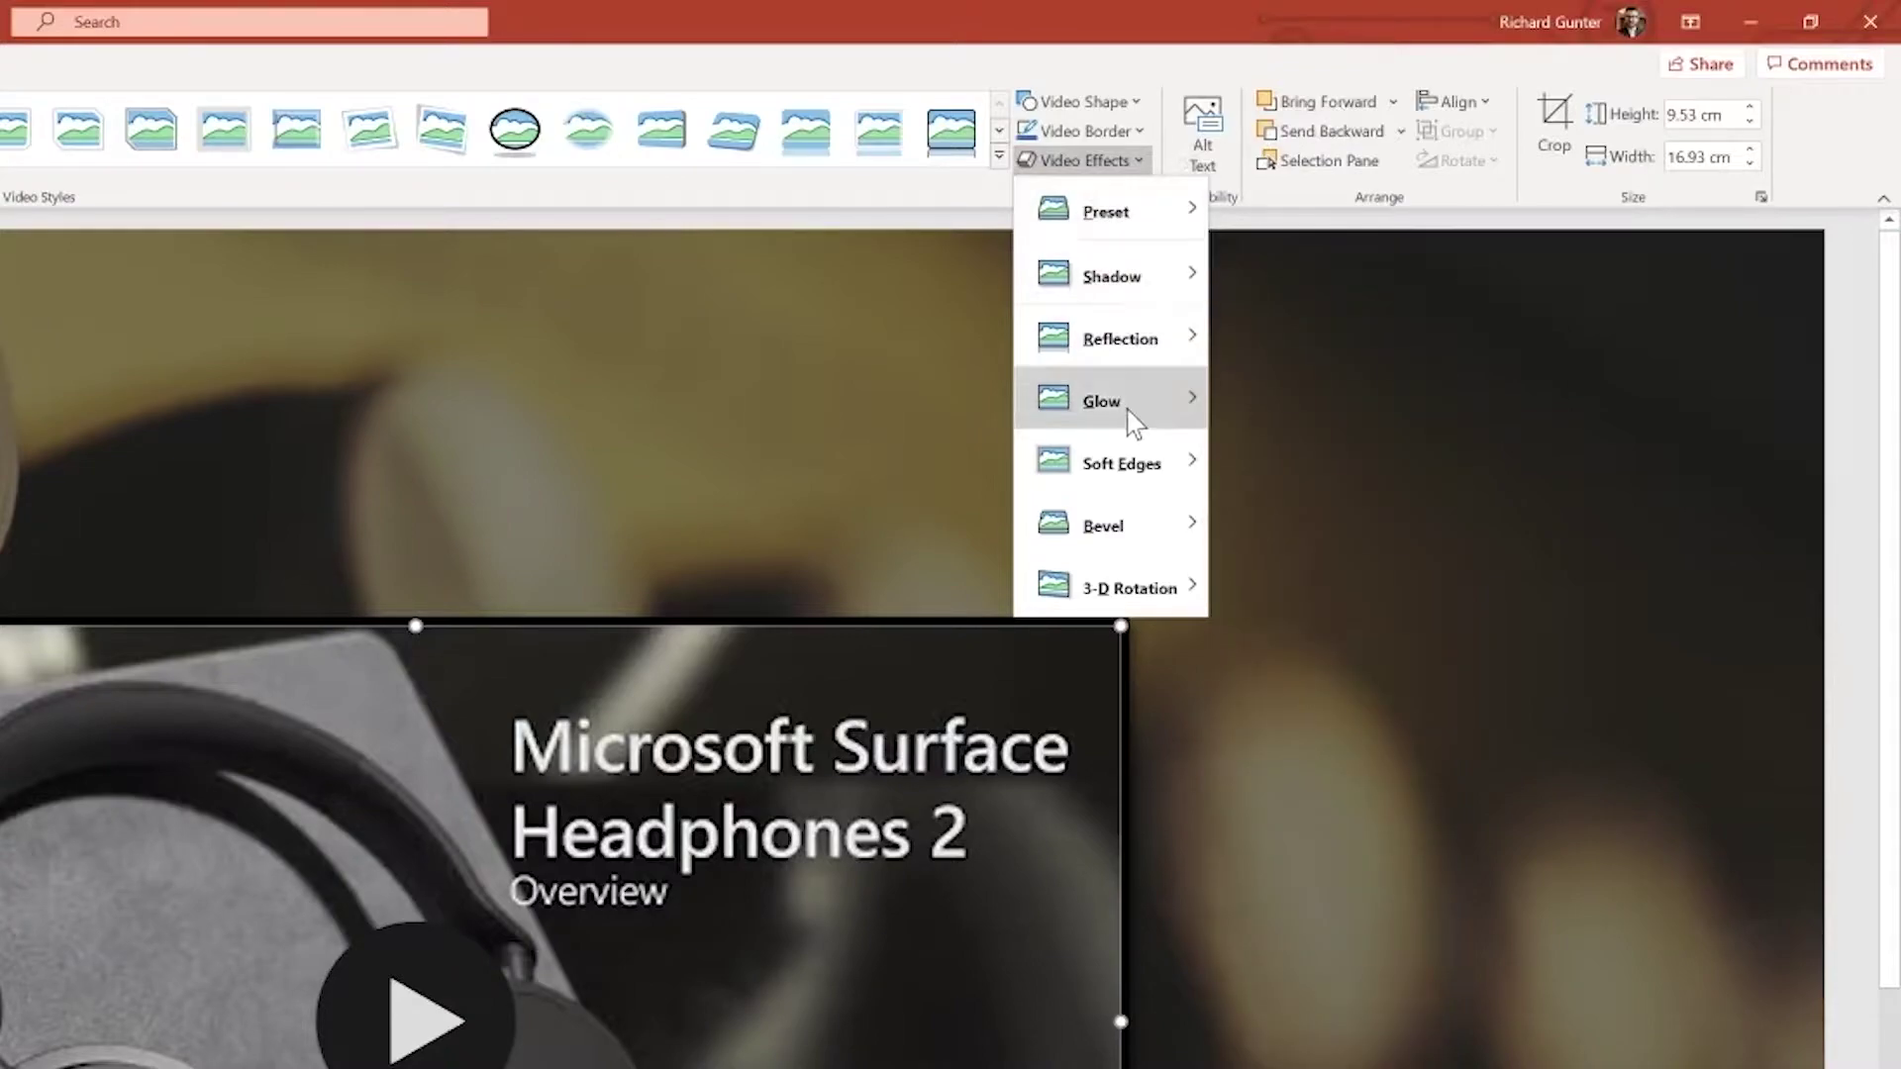
pyautogui.moveTo(1139, 422)
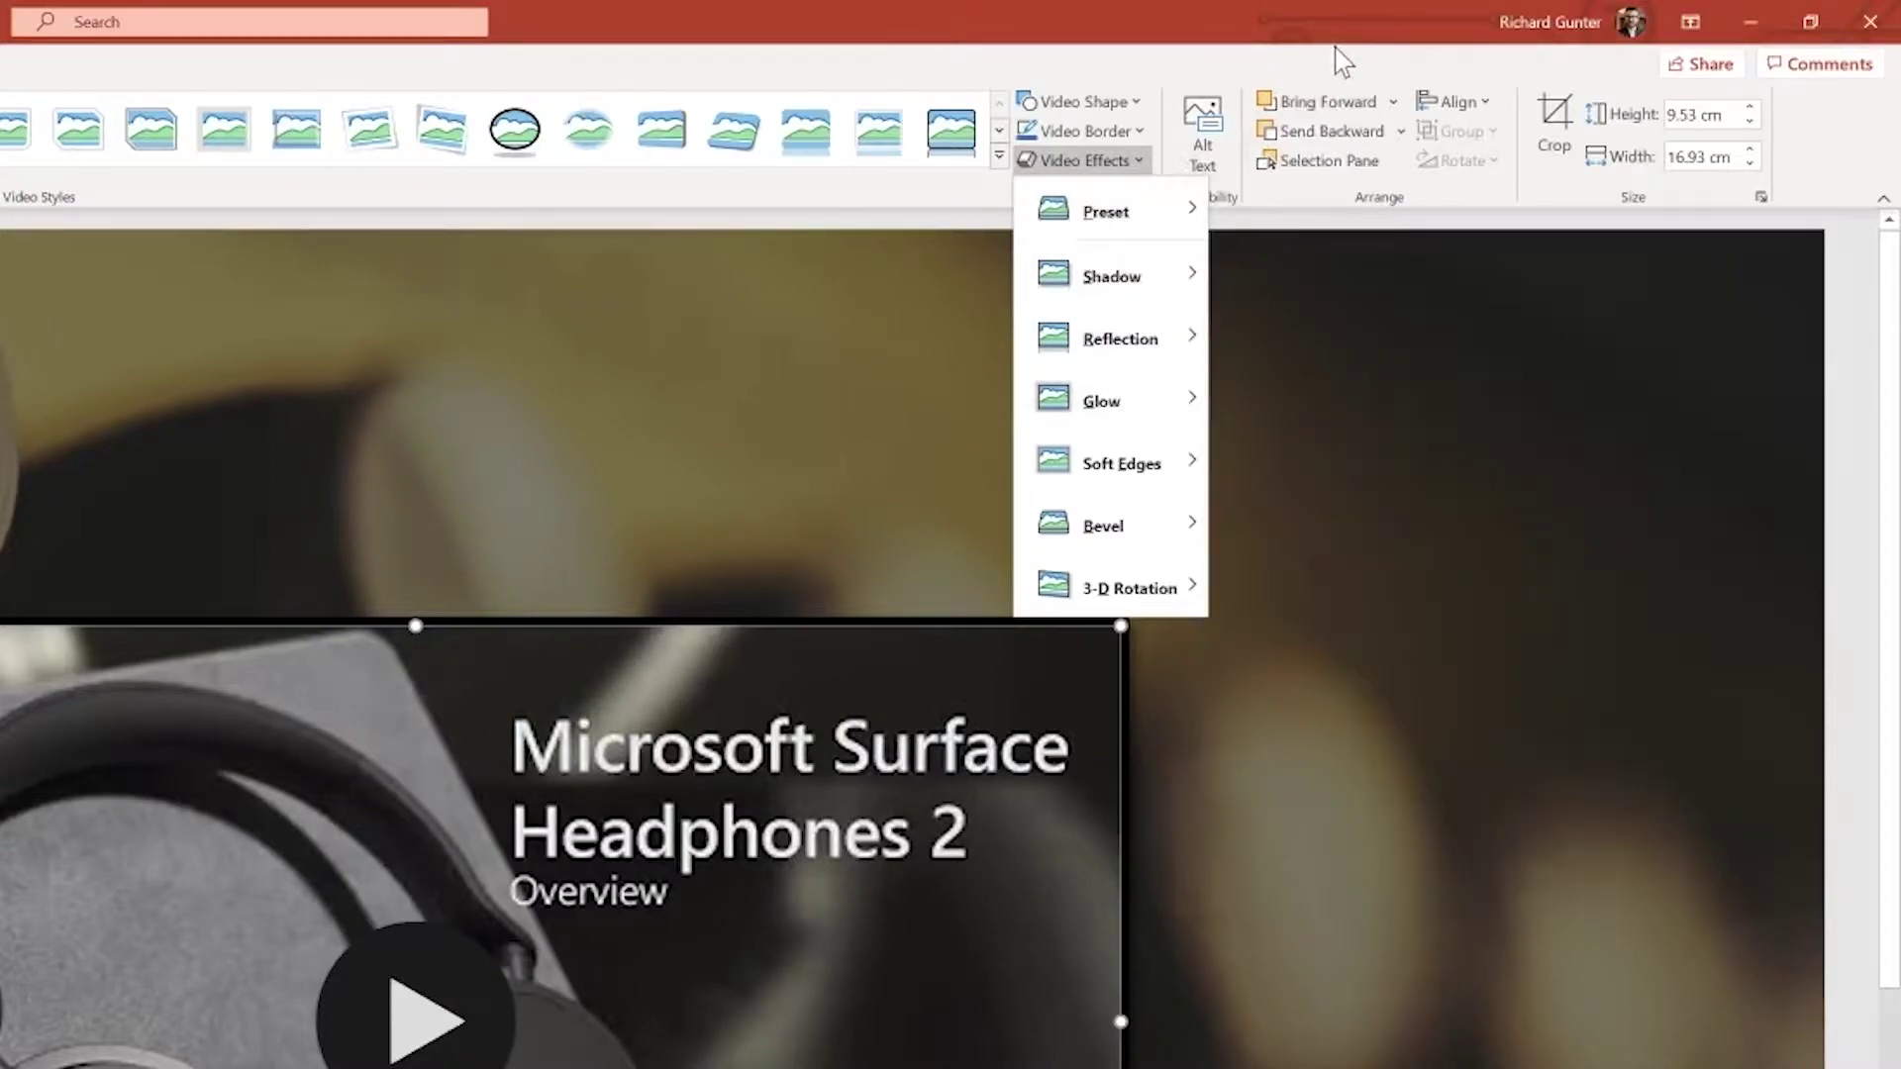
pyautogui.click(1337, 69)
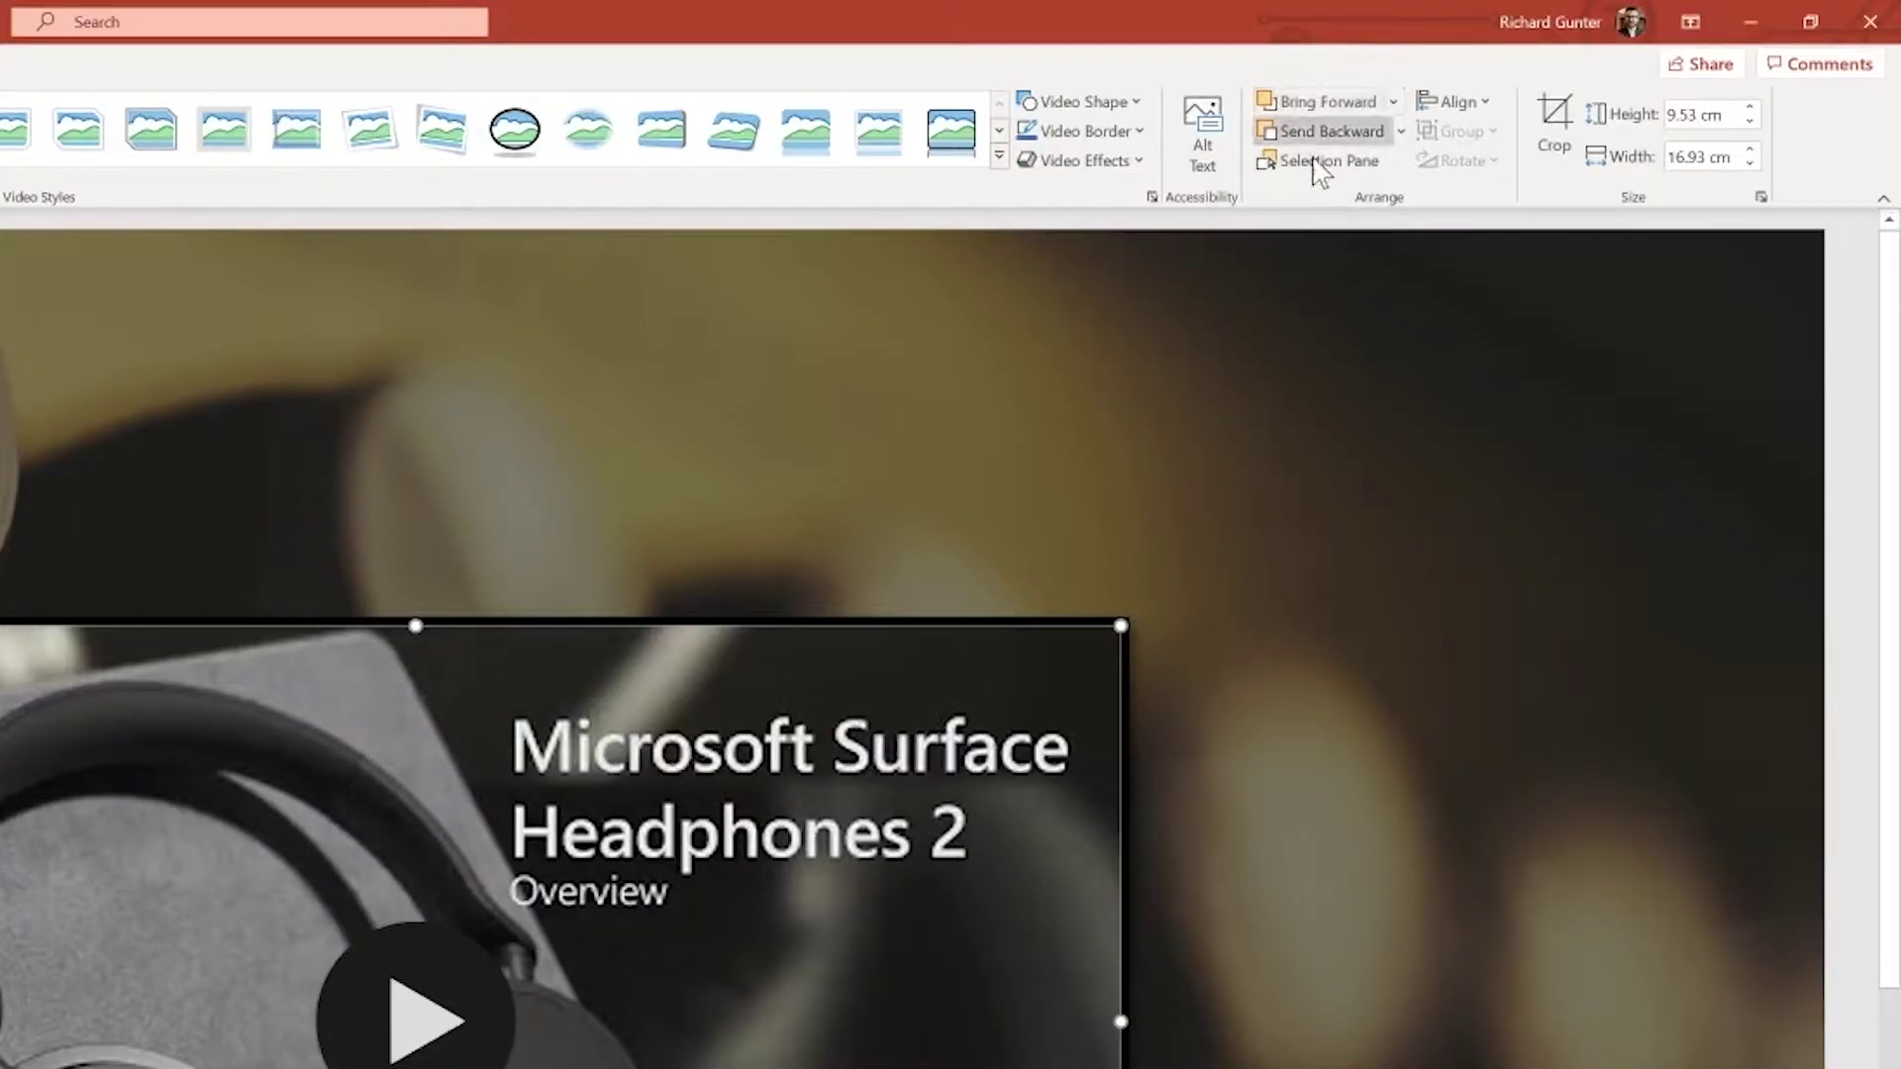
pyautogui.click(1329, 133)
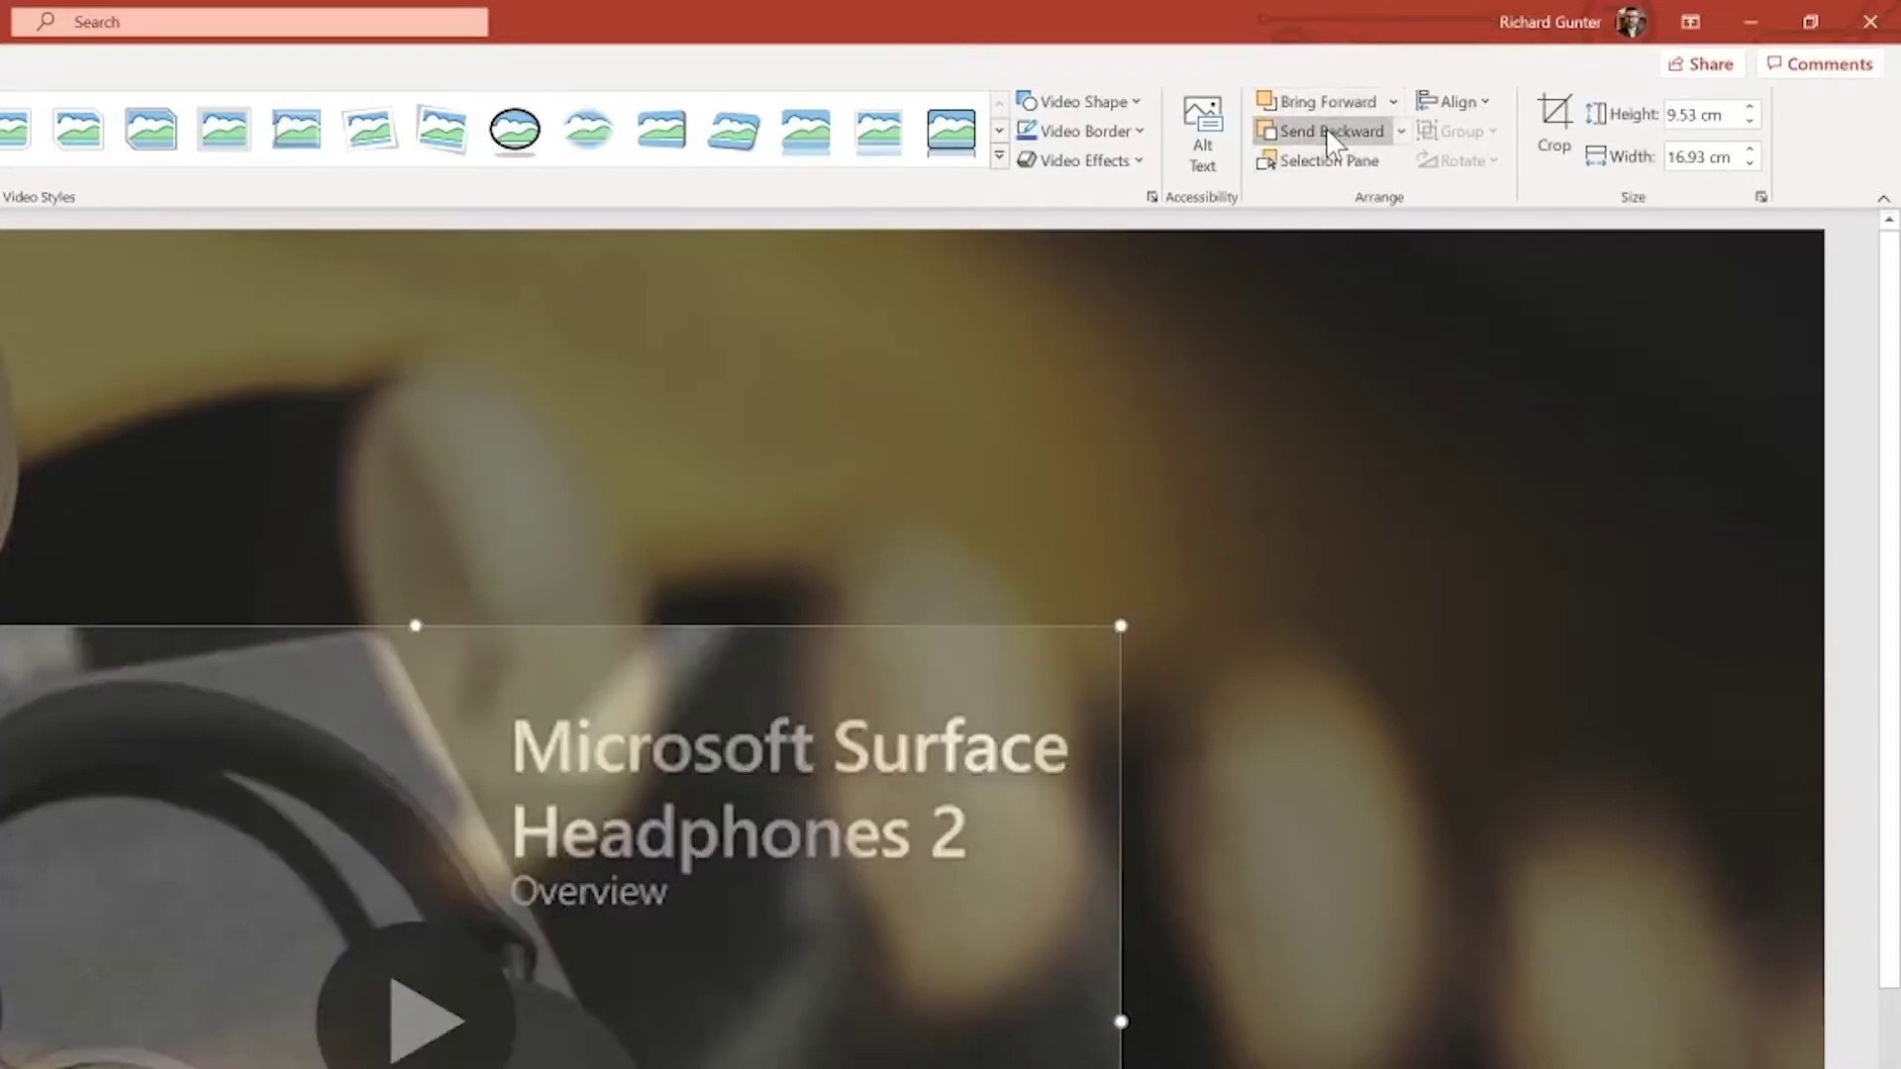
pyautogui.click(1324, 99)
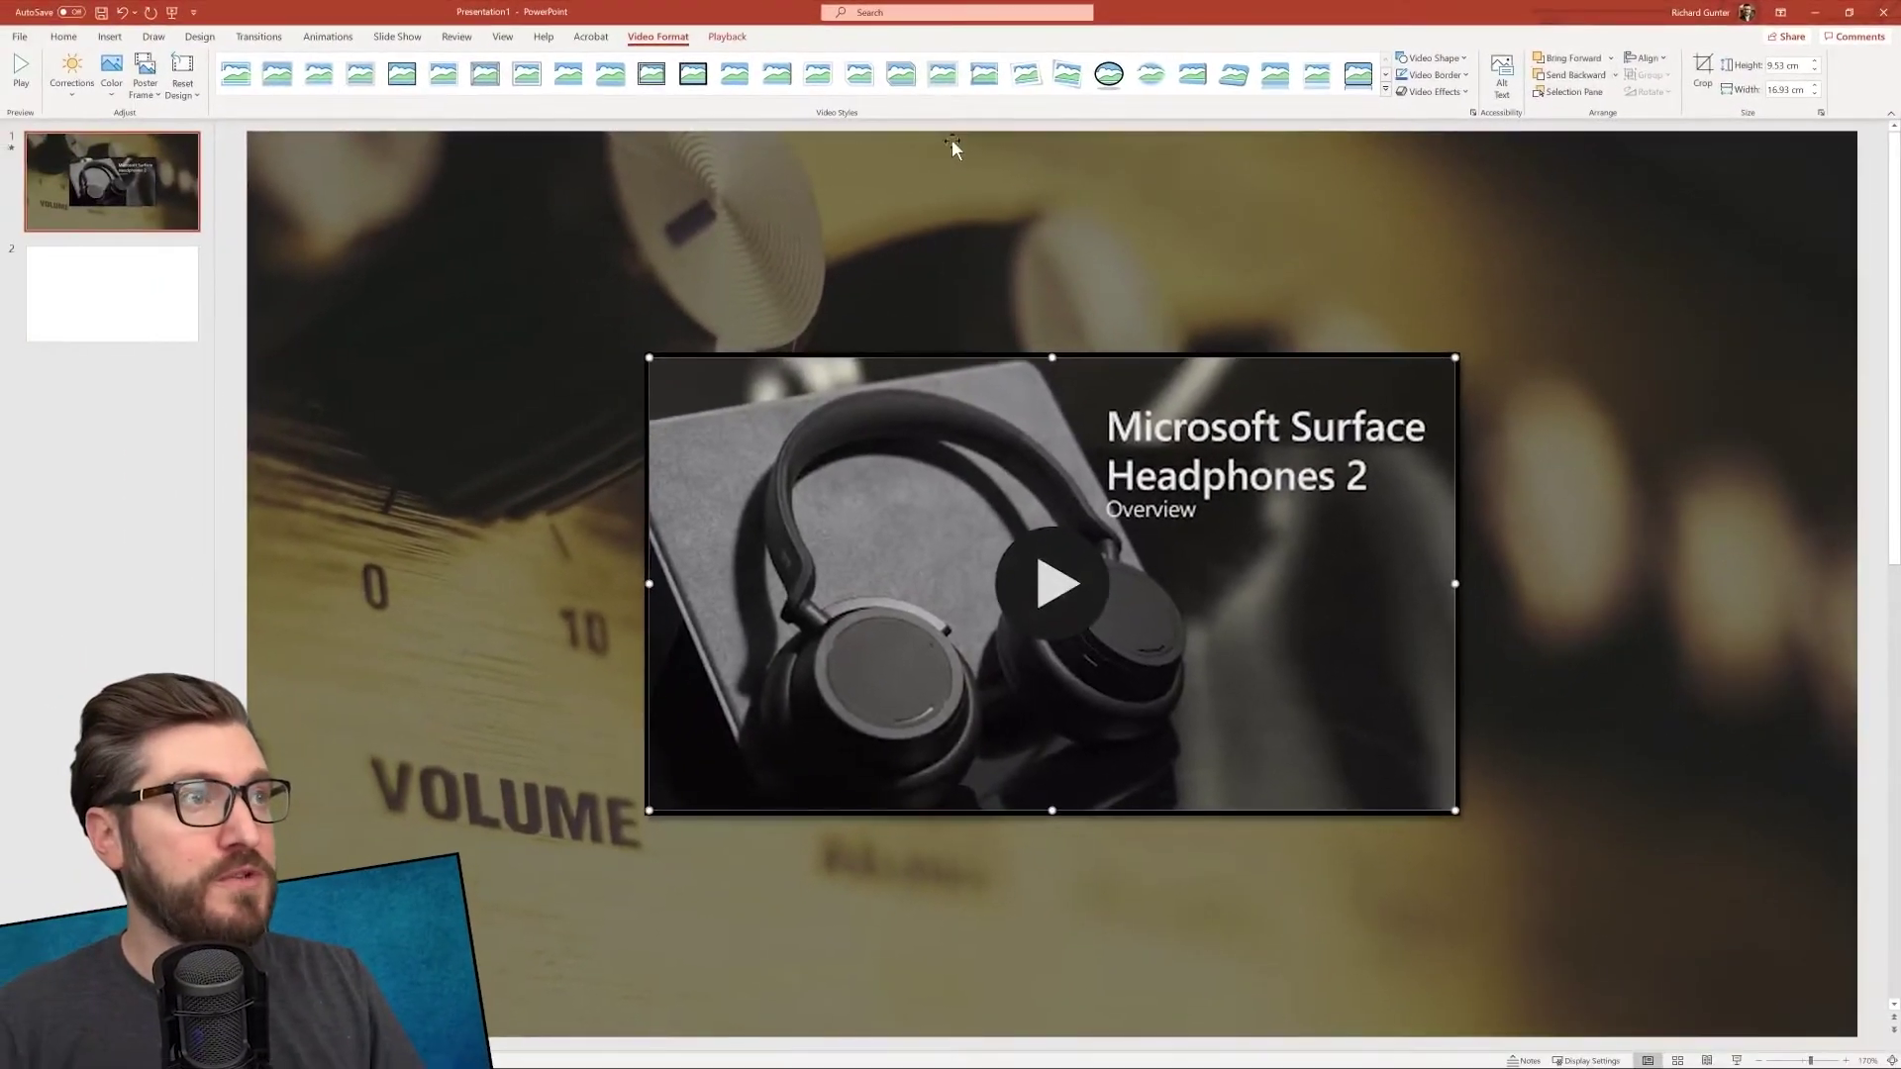
pyautogui.click(727, 37)
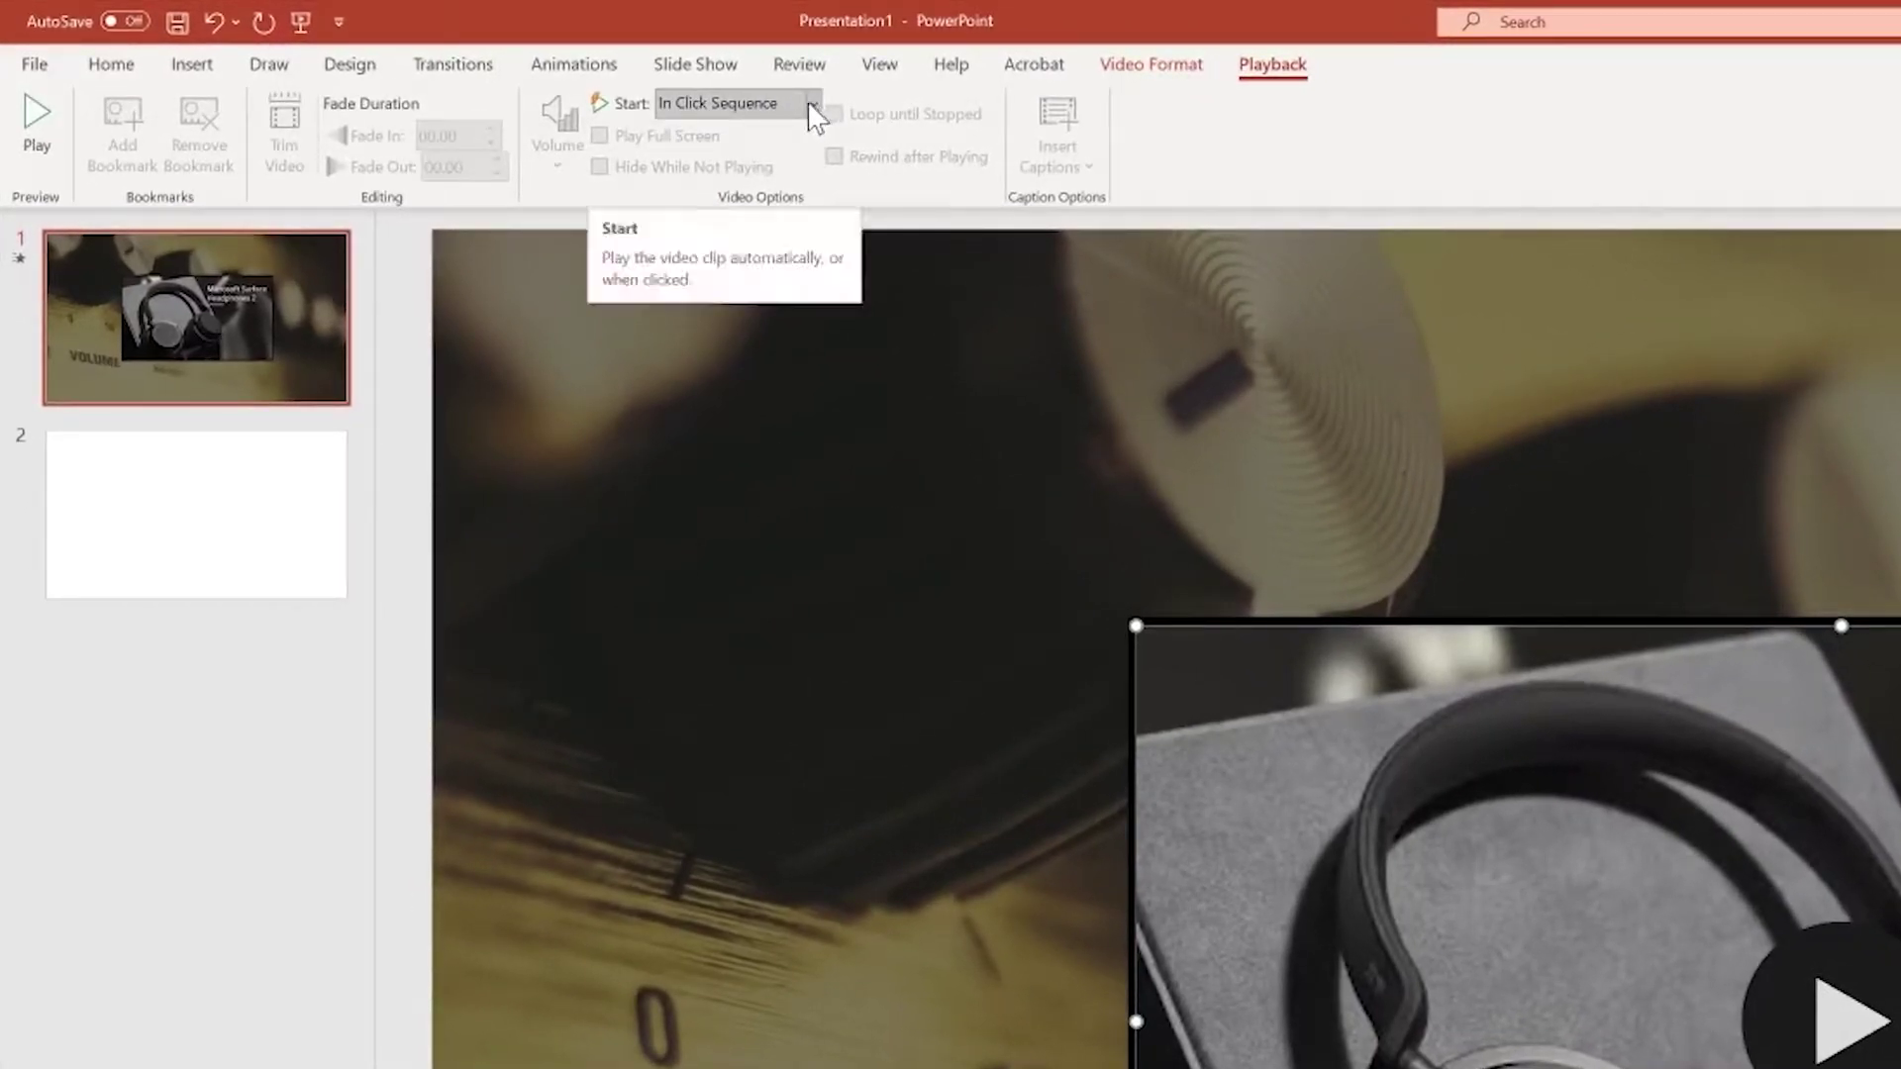
pyautogui.click(1847, 1029)
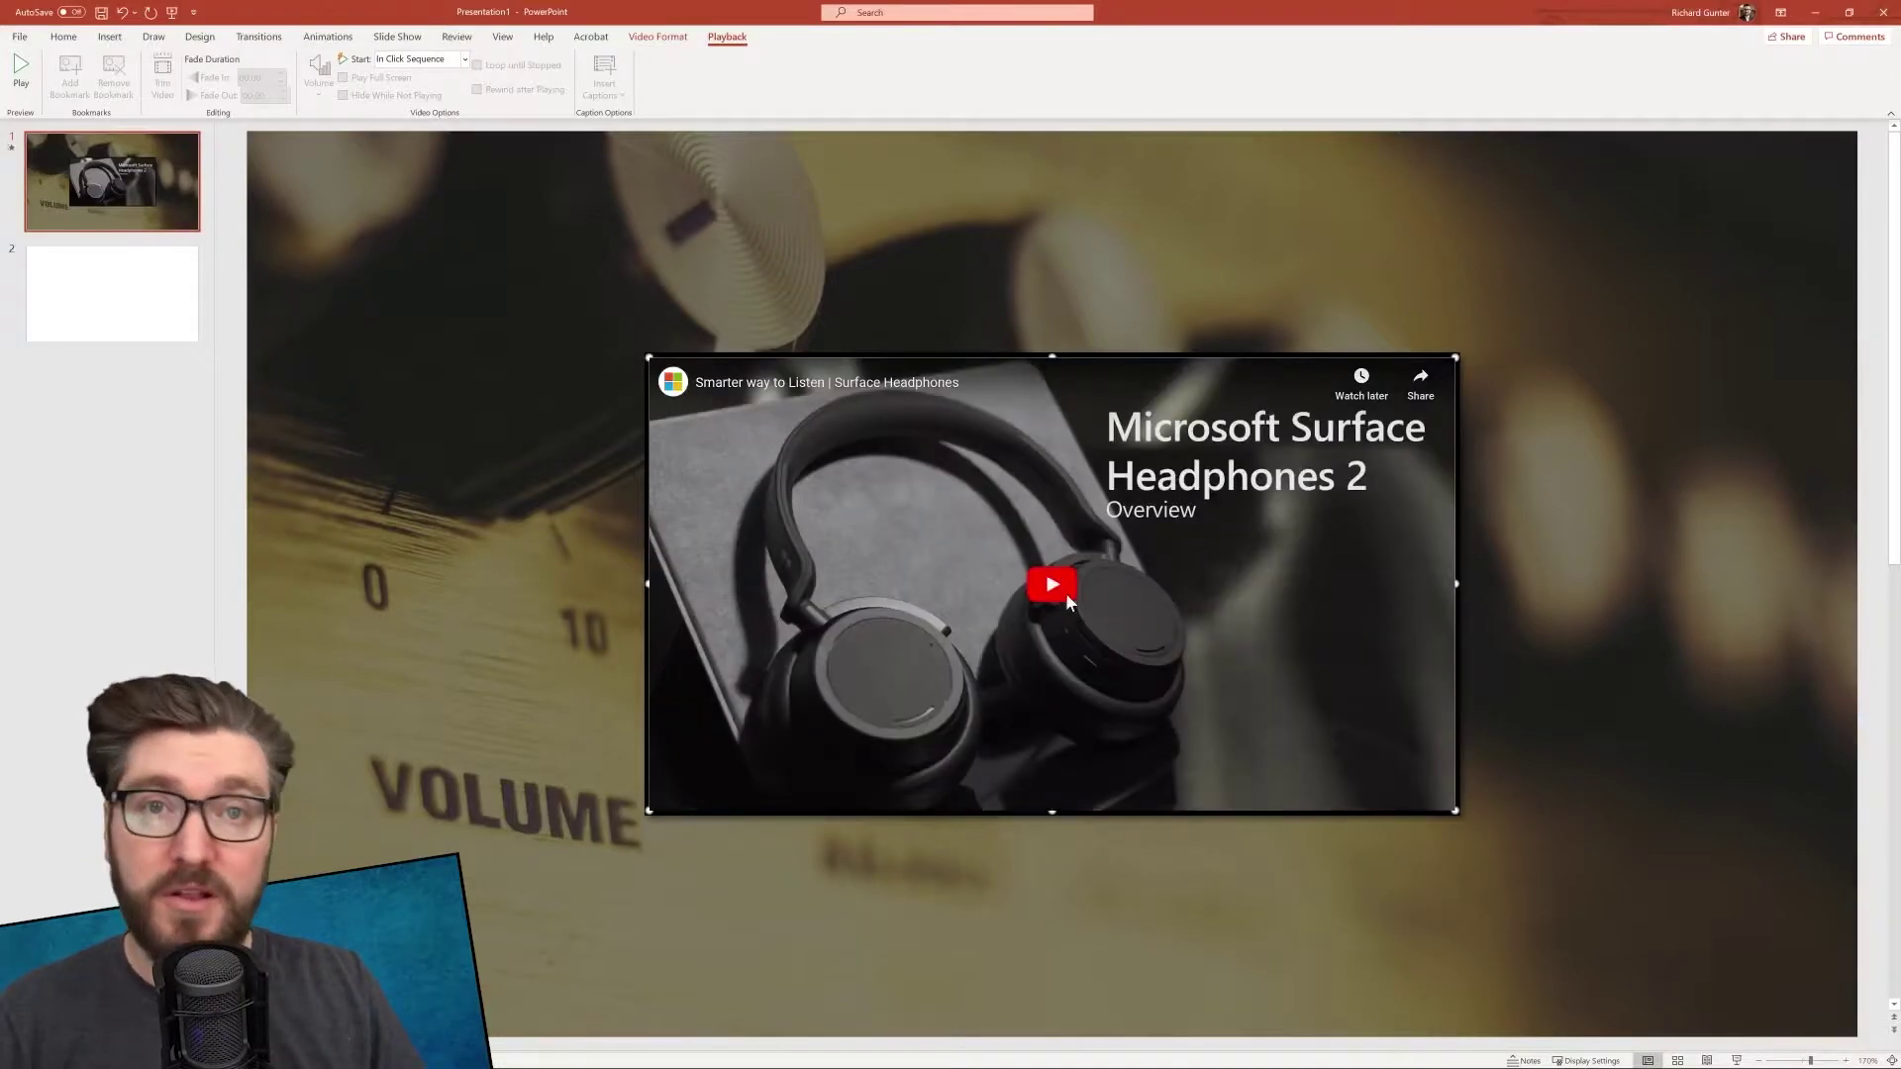
pyautogui.click(1066, 596)
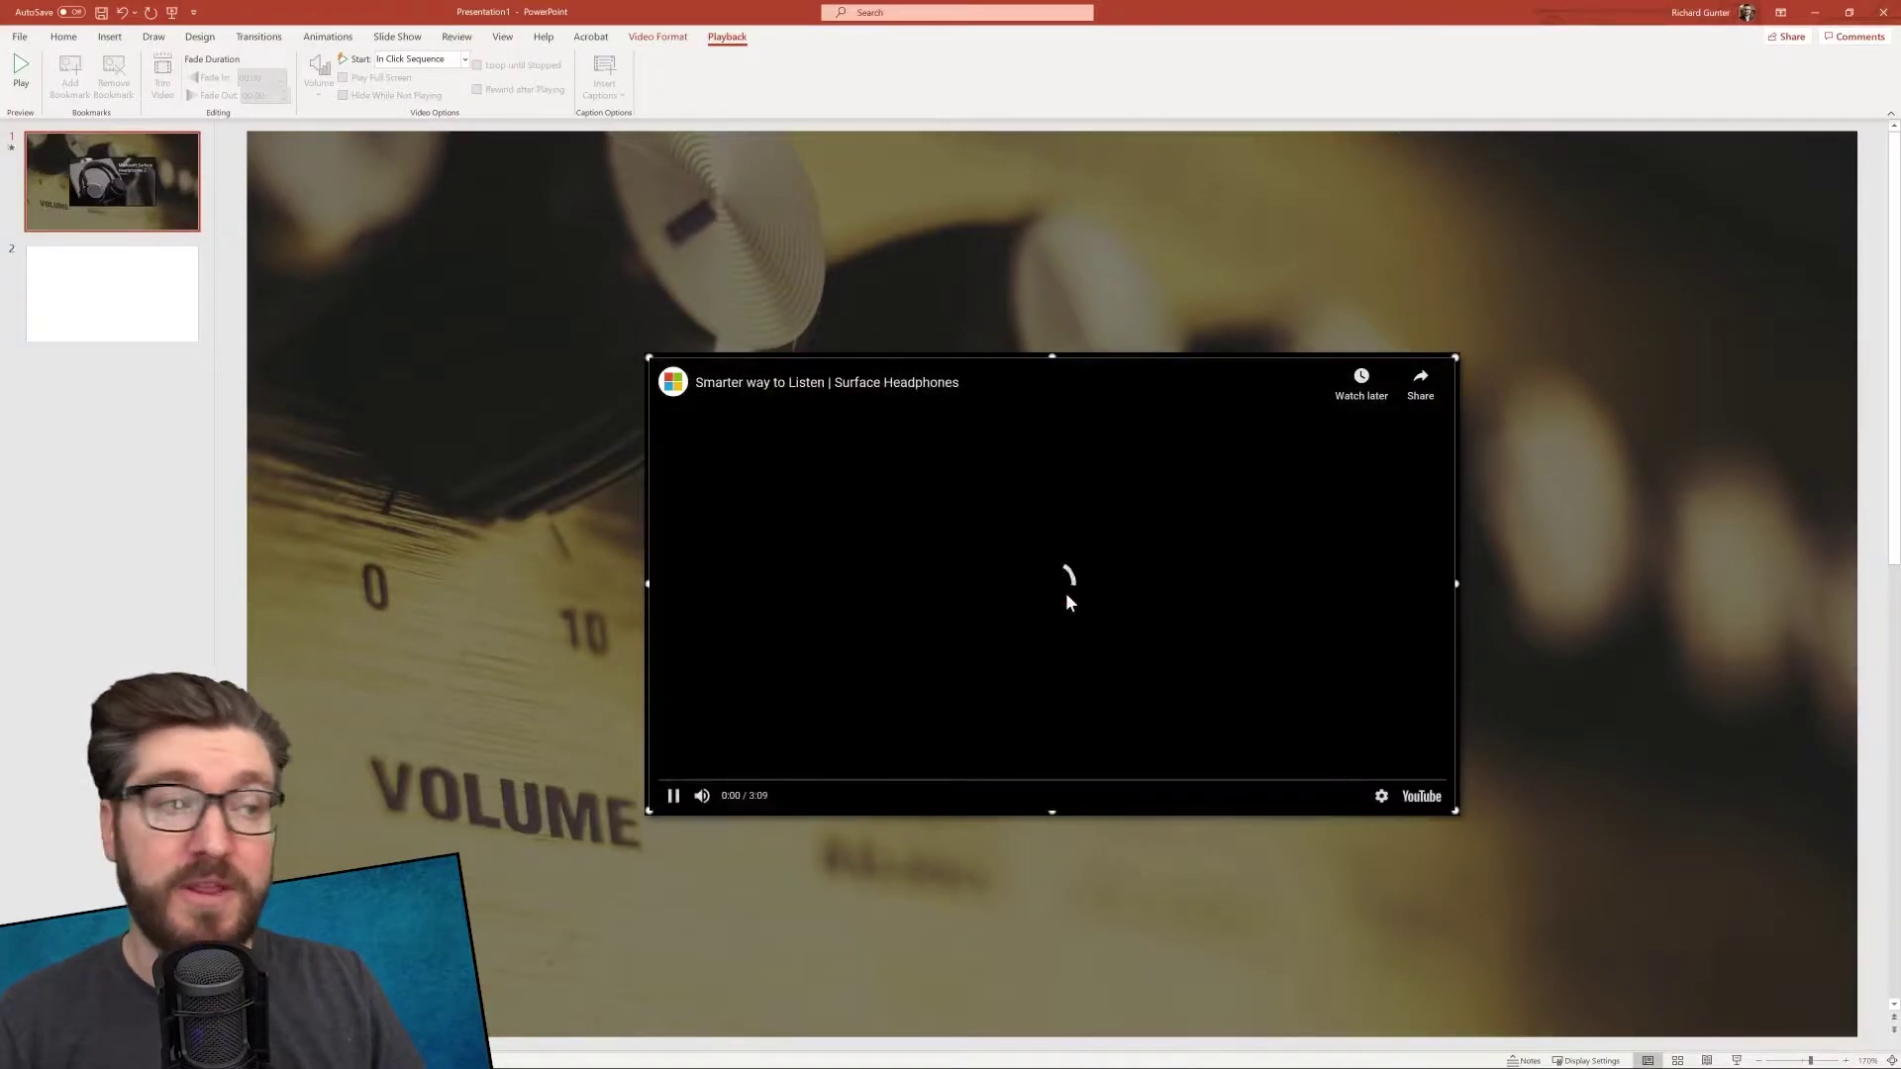
pyautogui.click(673, 797)
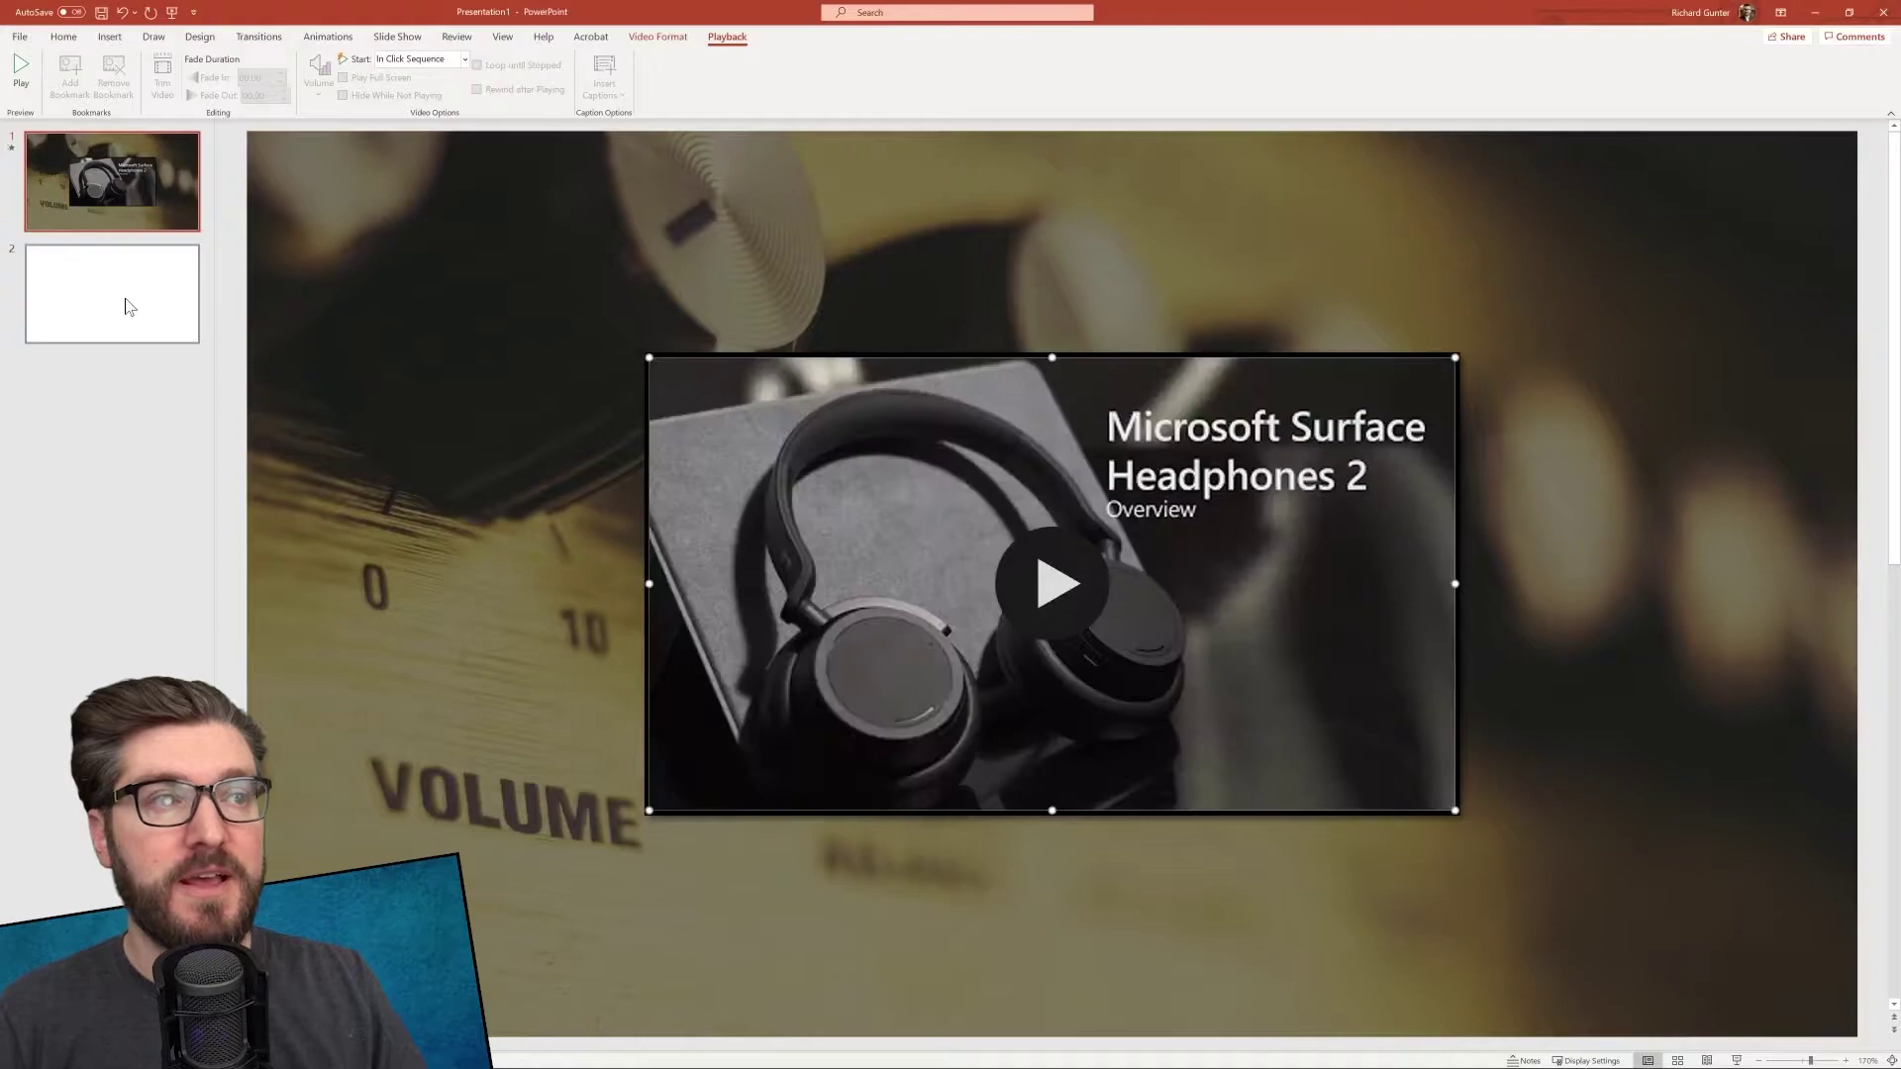
# On slide 2, choose C0149.MP4 to insert as a video from this device.
pyautogui.click(129, 297)
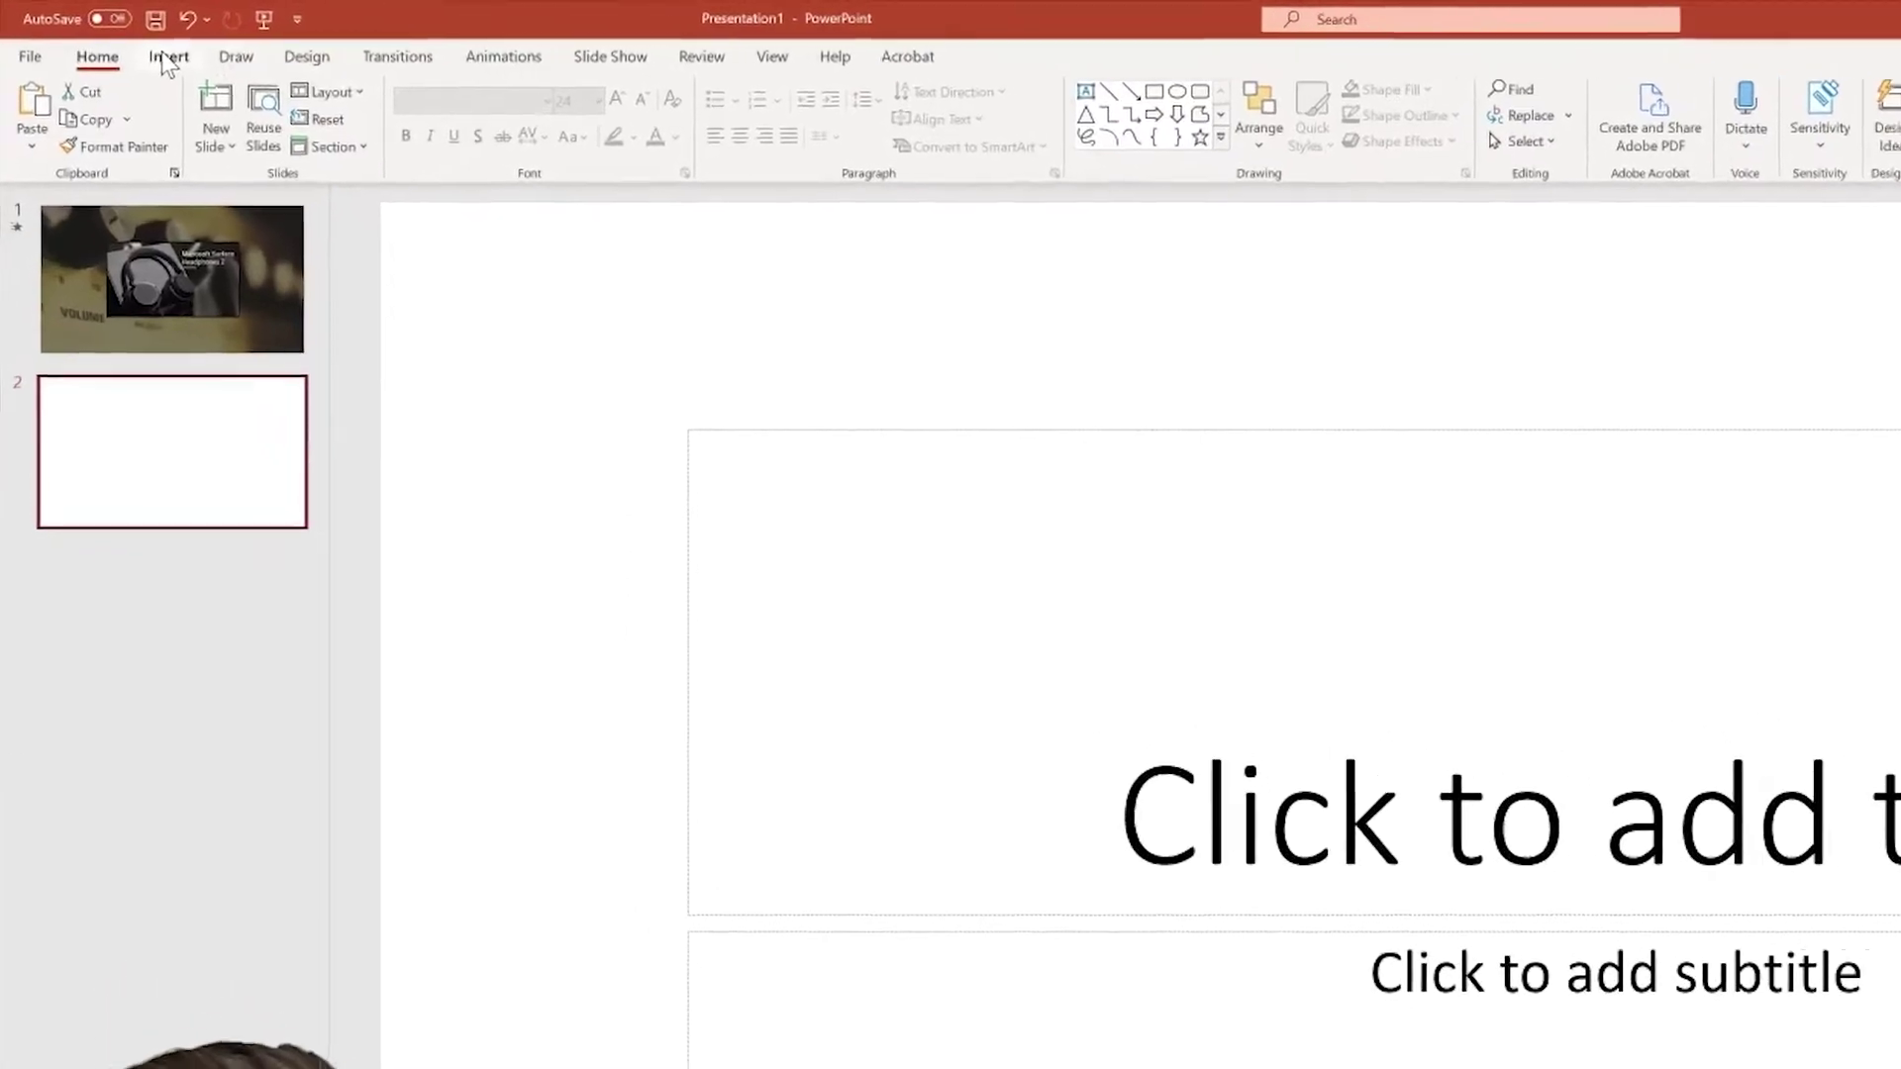
pyautogui.click(169, 60)
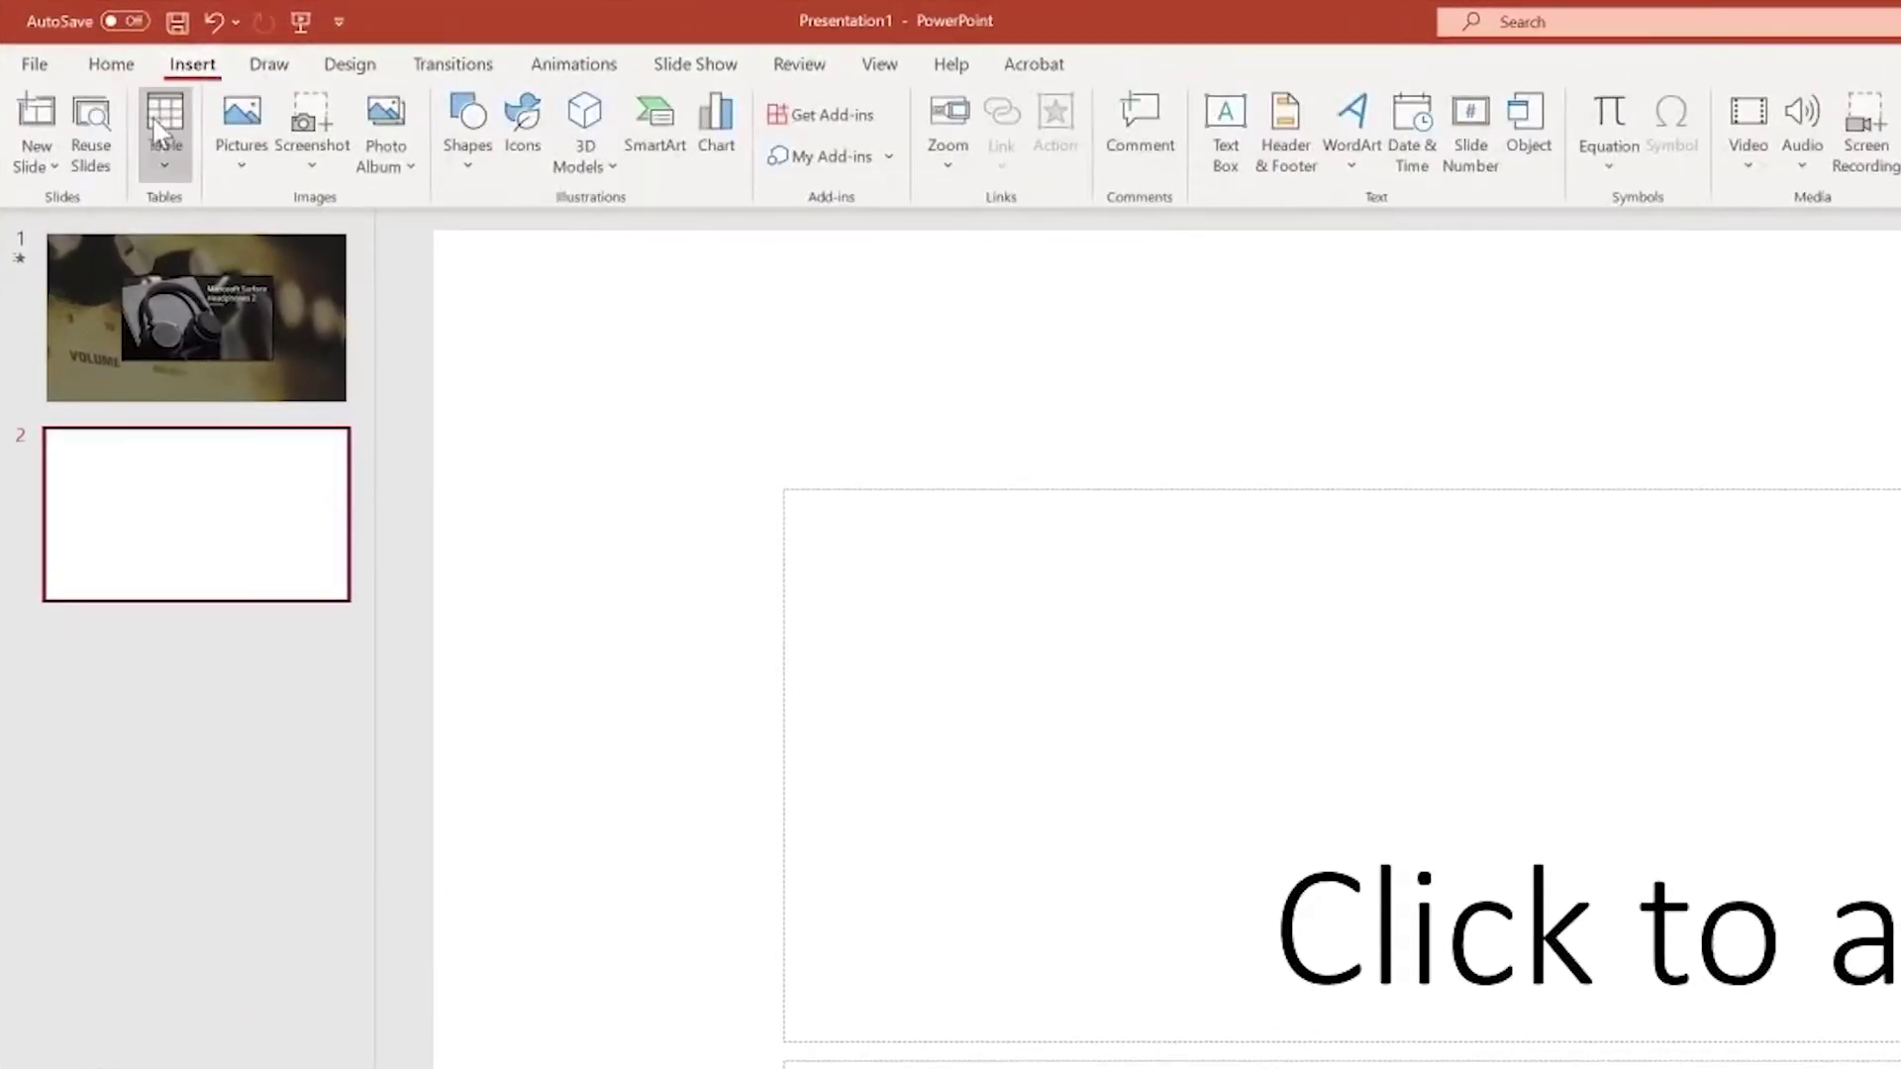
pyautogui.click(1749, 146)
pyautogui.click(1791, 245)
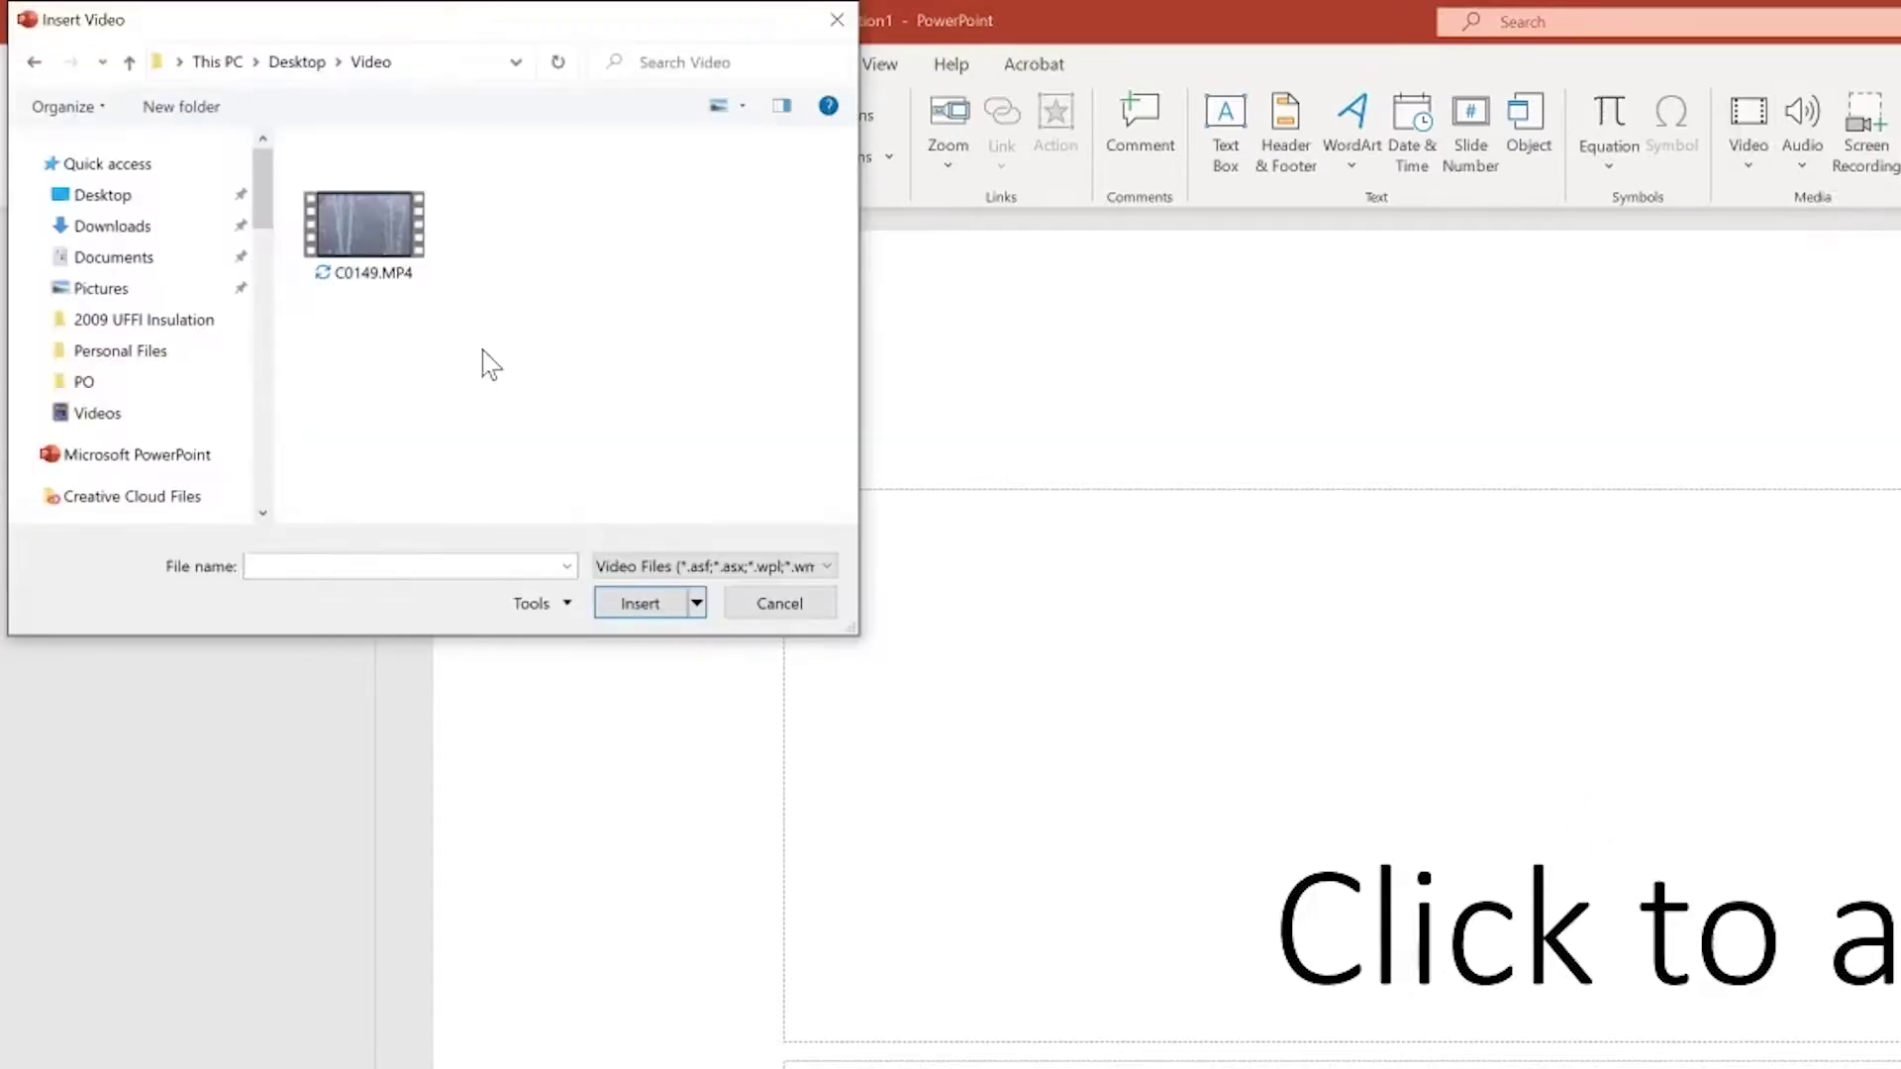
pyautogui.click(373, 216)
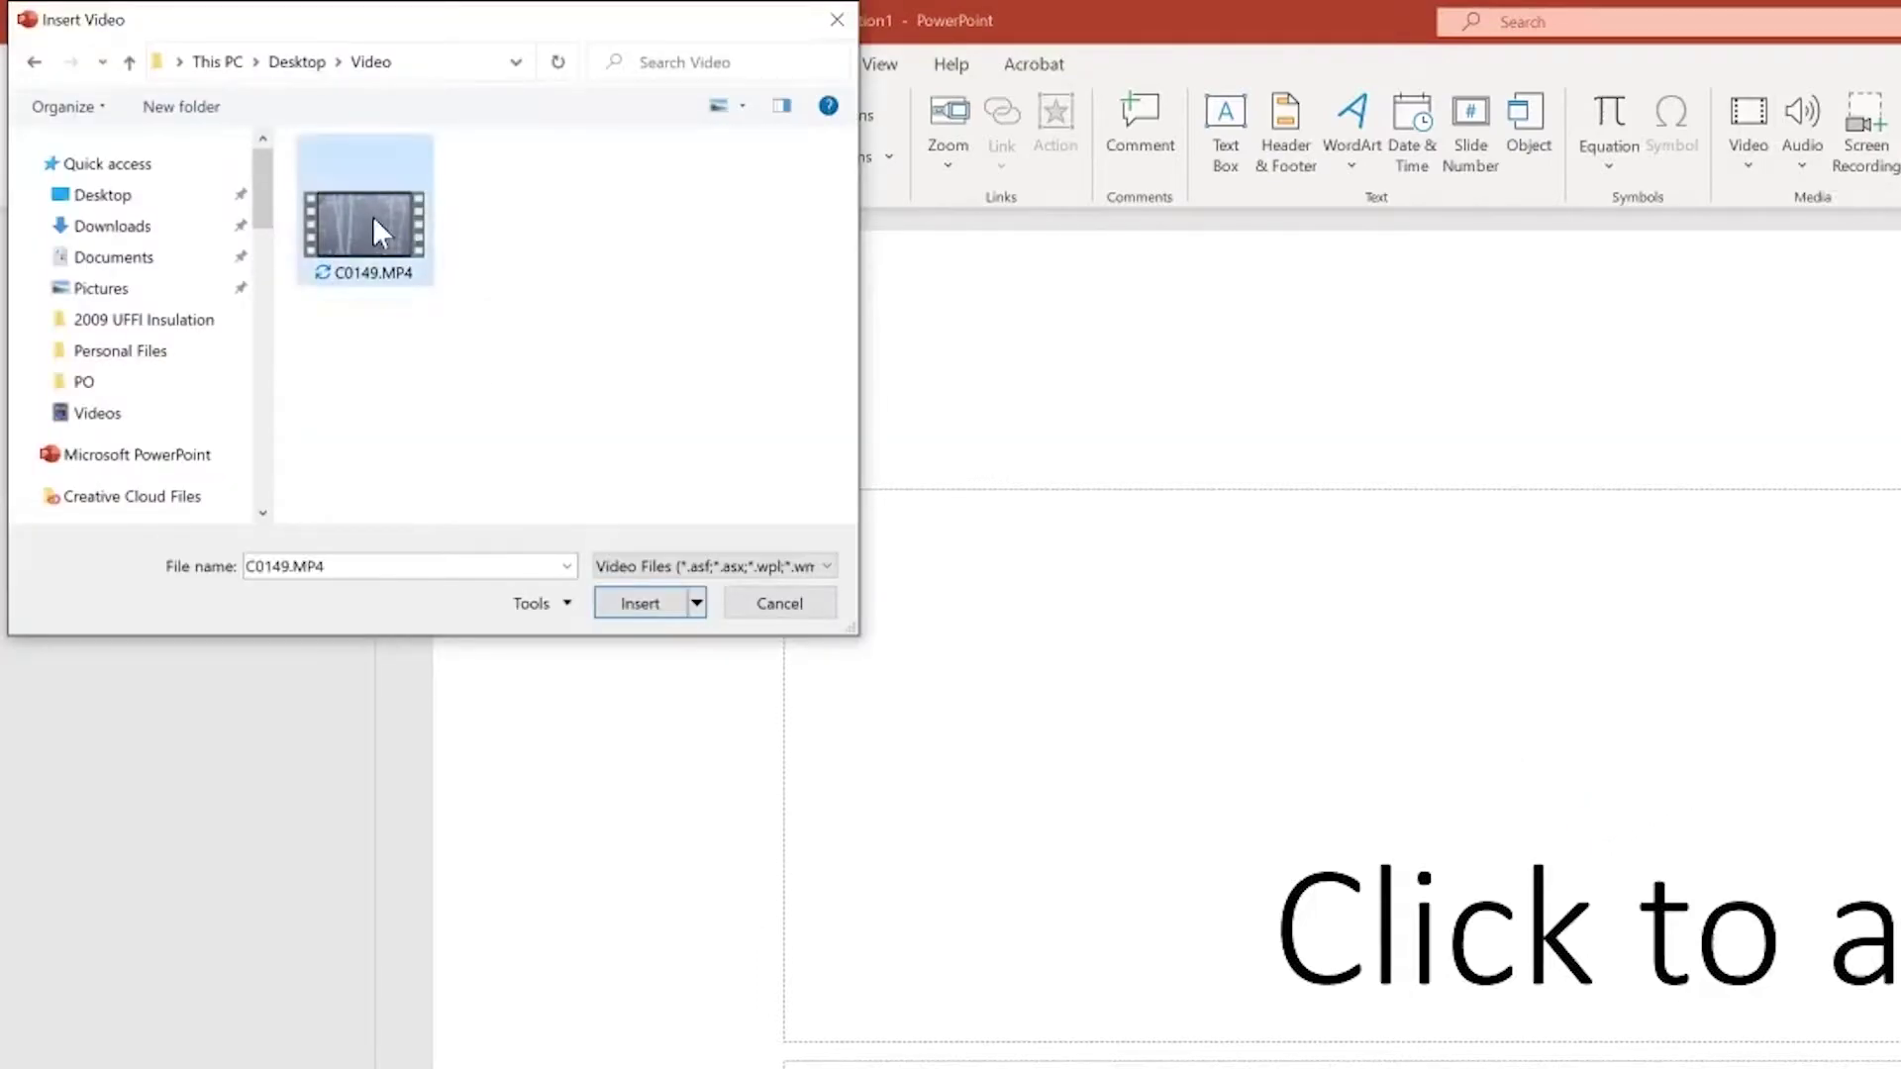
# Insert C0149.MP4 onto slide 2 and preview it, stopping at 00:07.43.
pyautogui.click(640, 604)
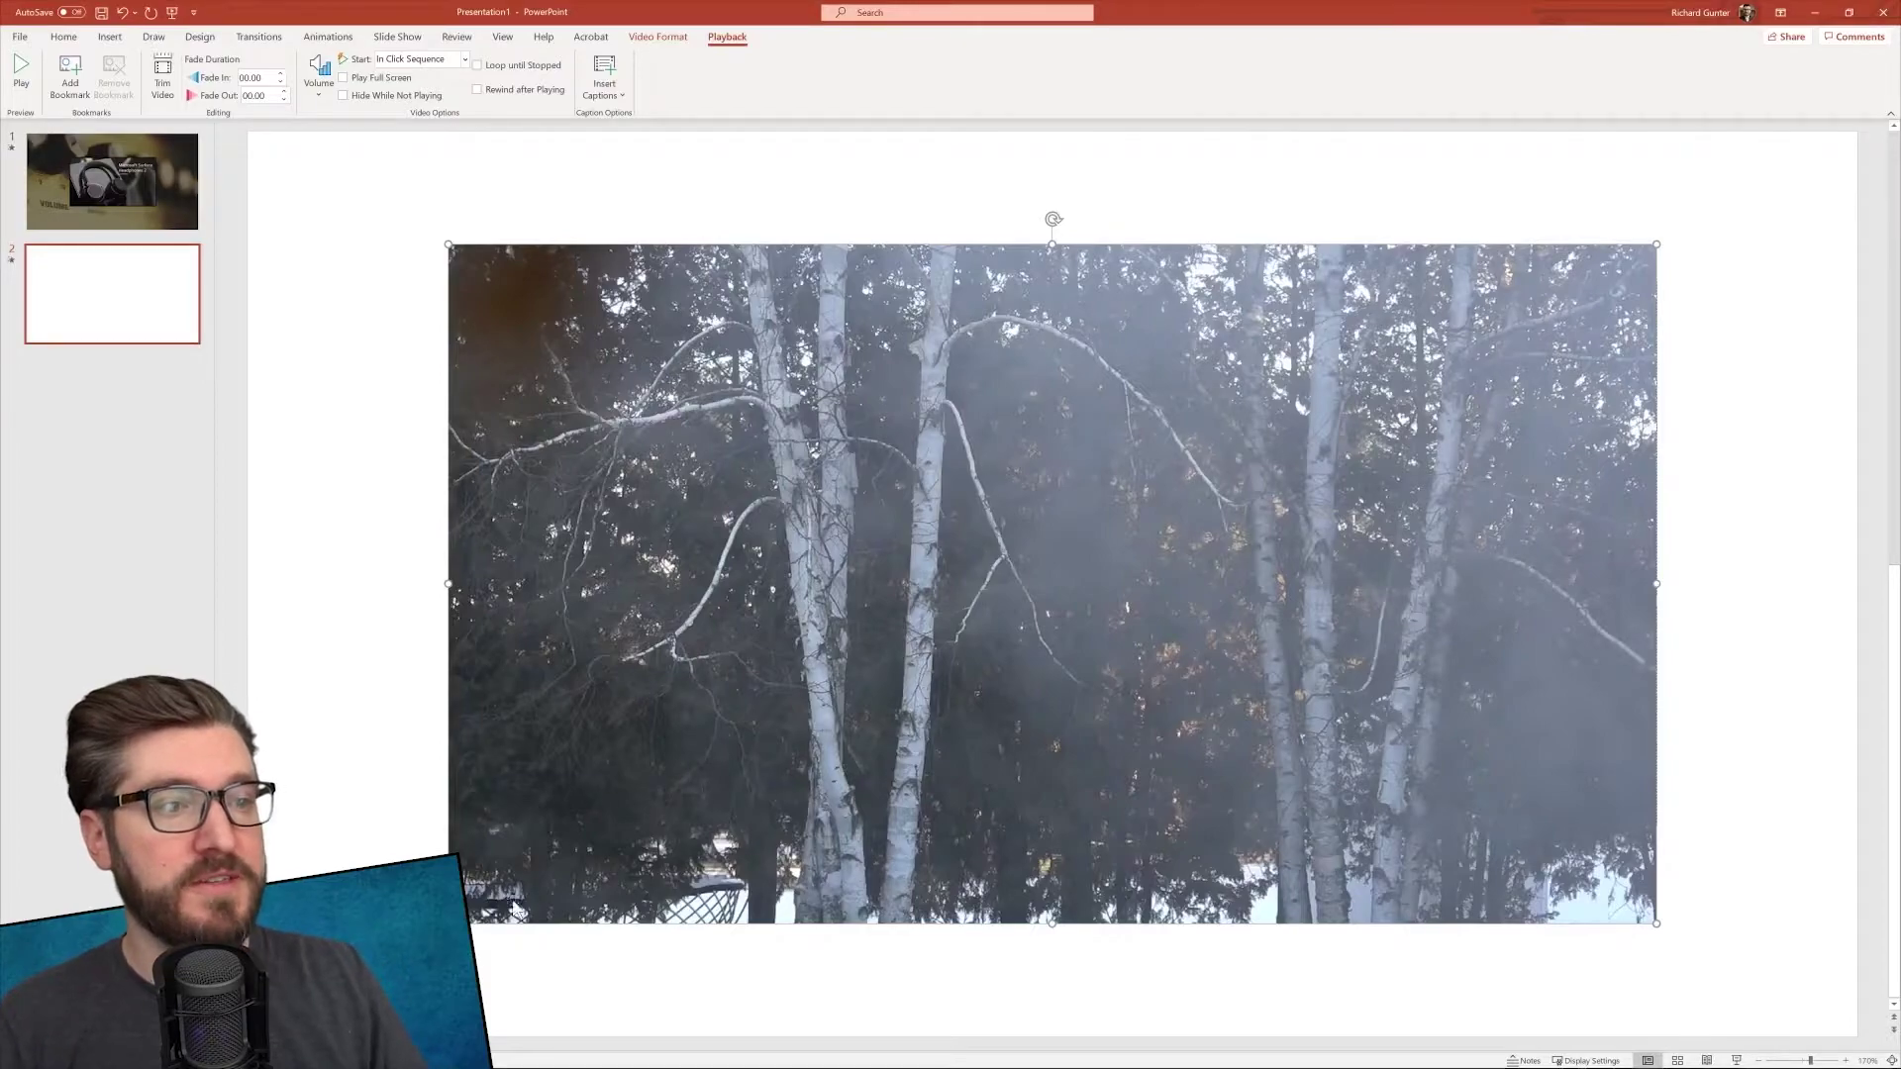
pyautogui.click(476, 943)
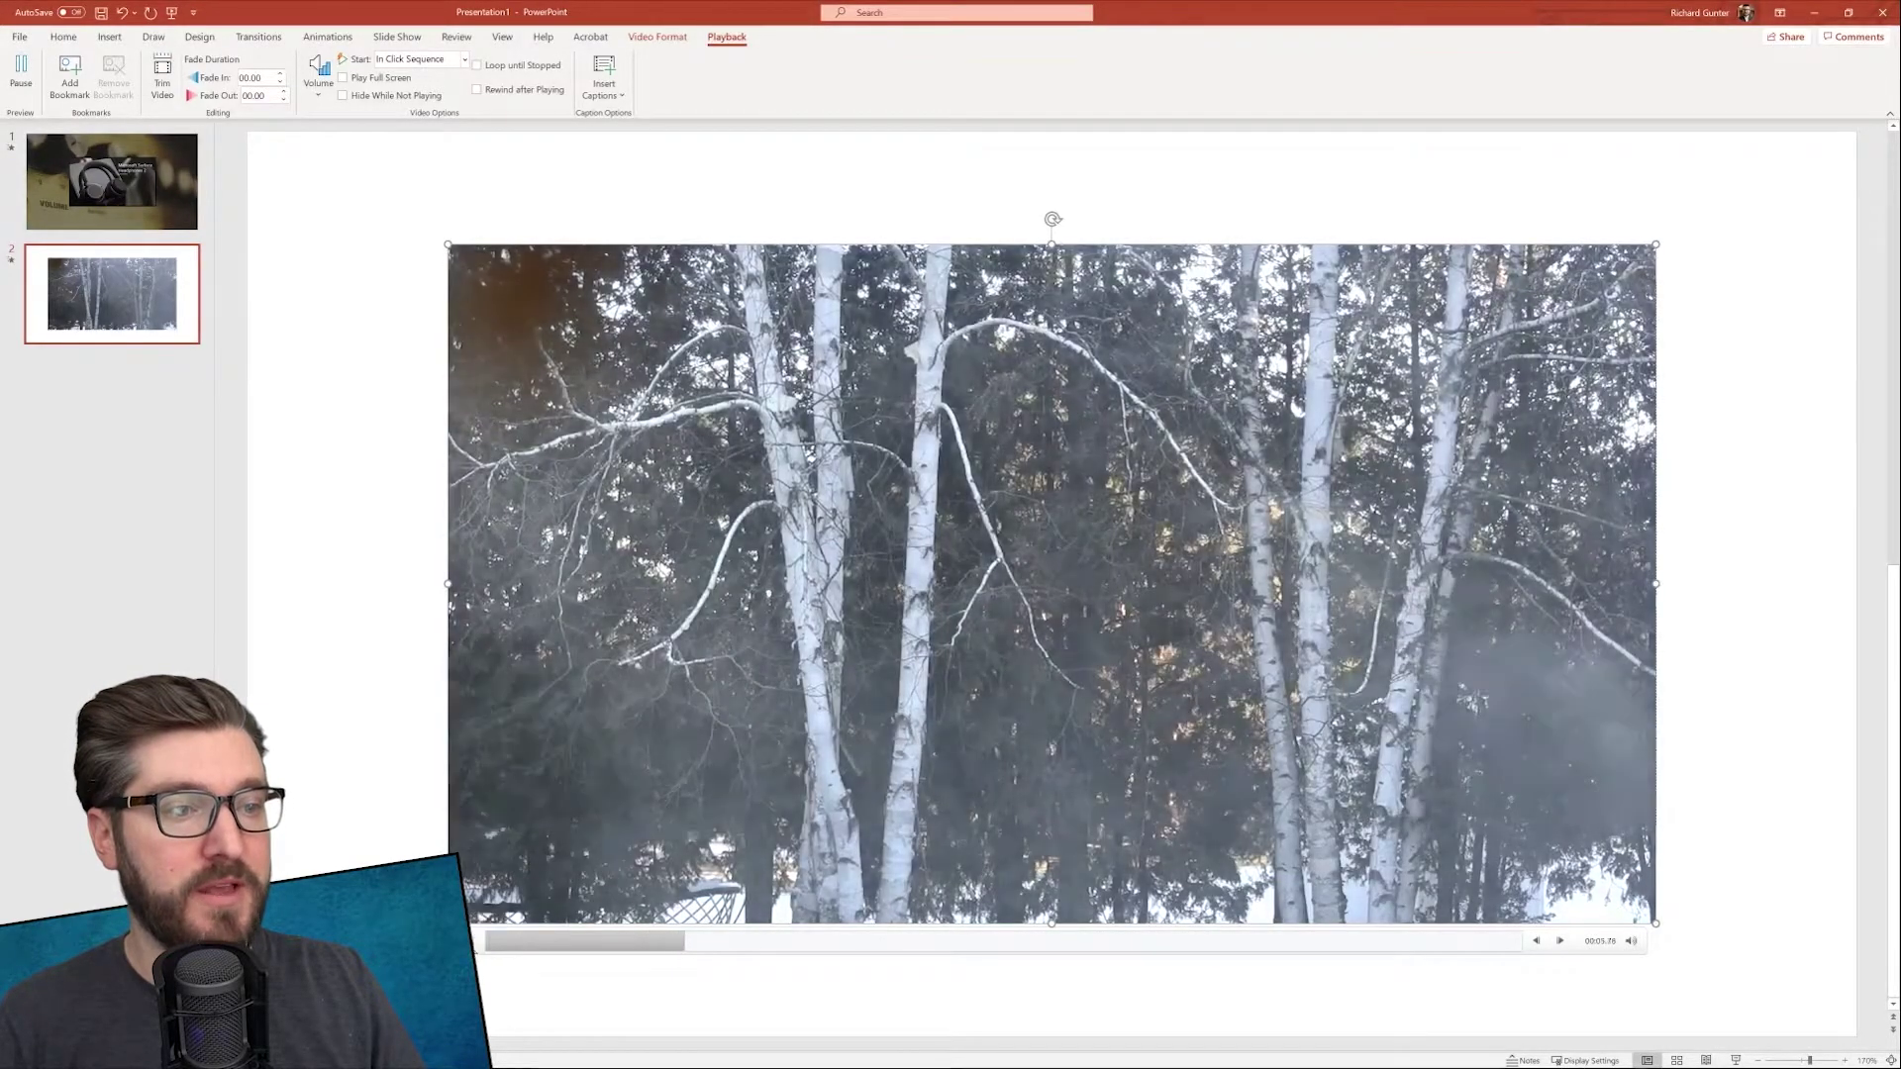
pyautogui.hotkey('alt', 'p')
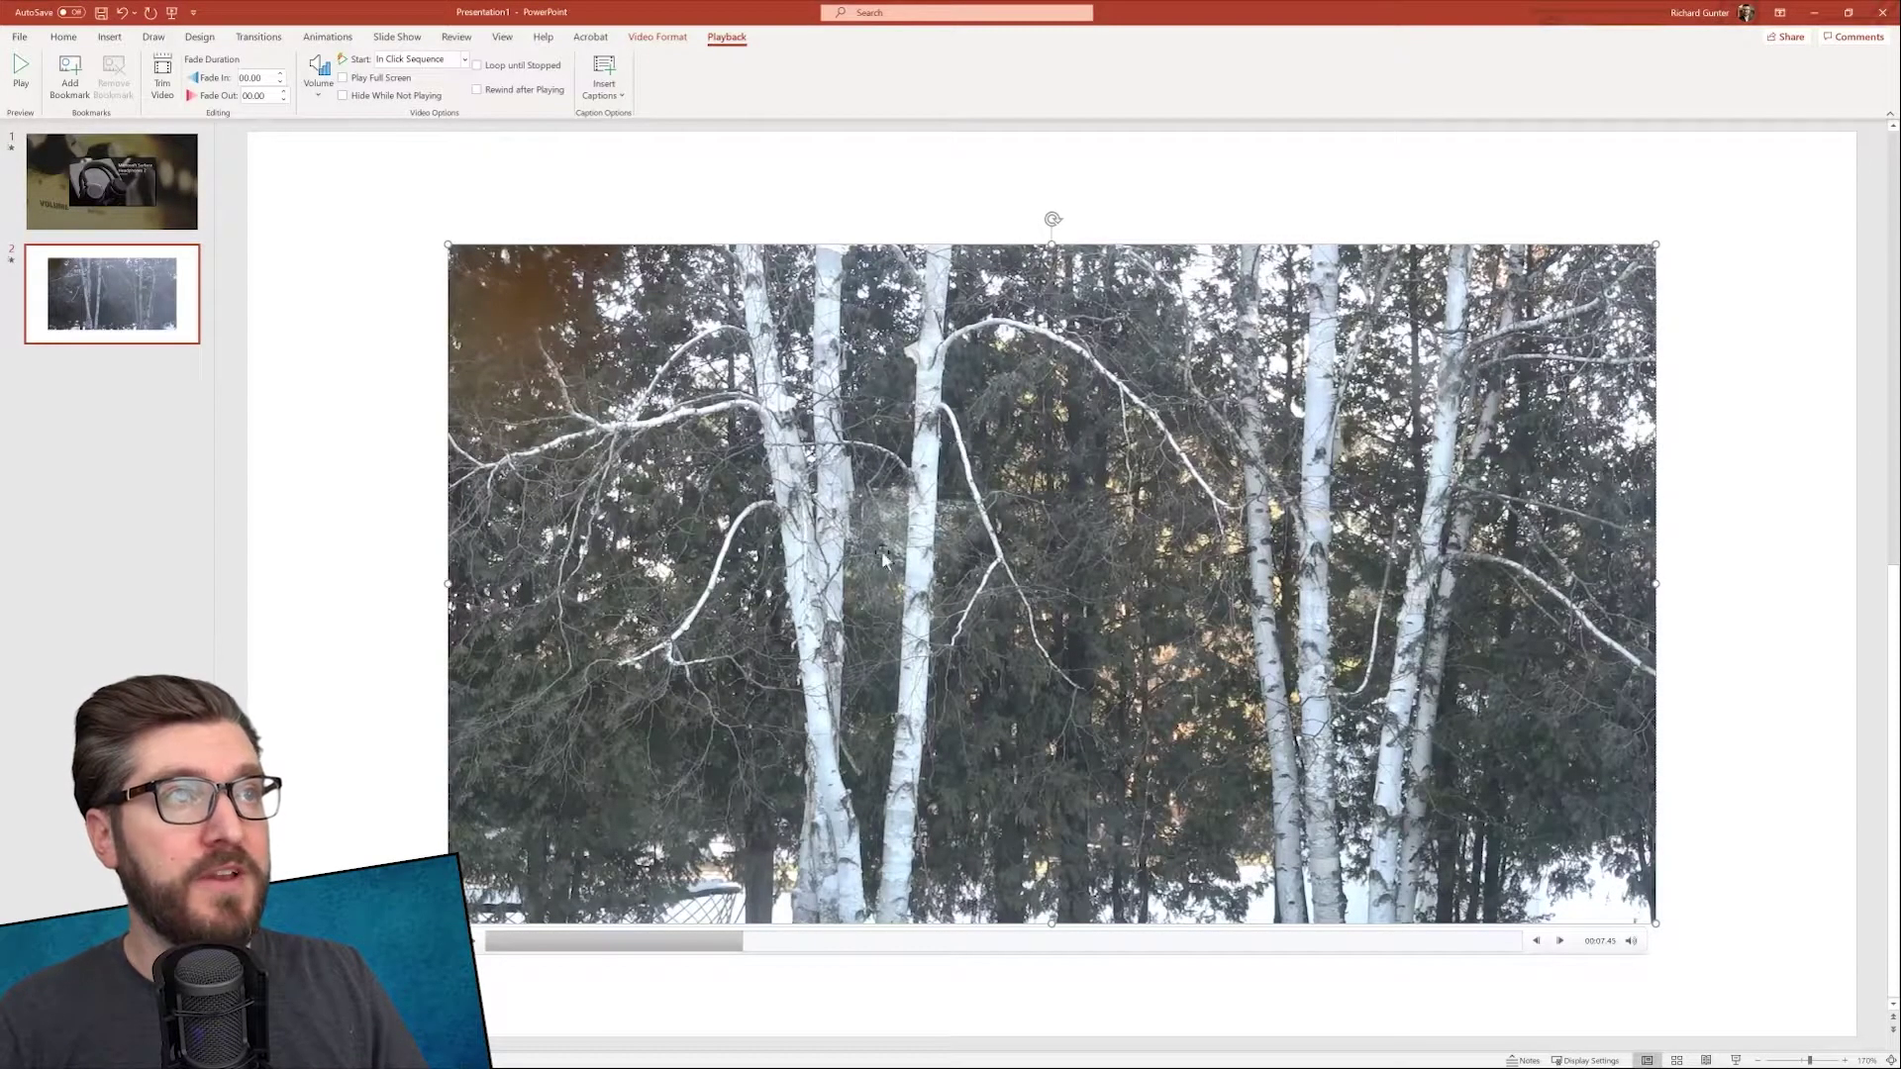
pyautogui.click(662, 40)
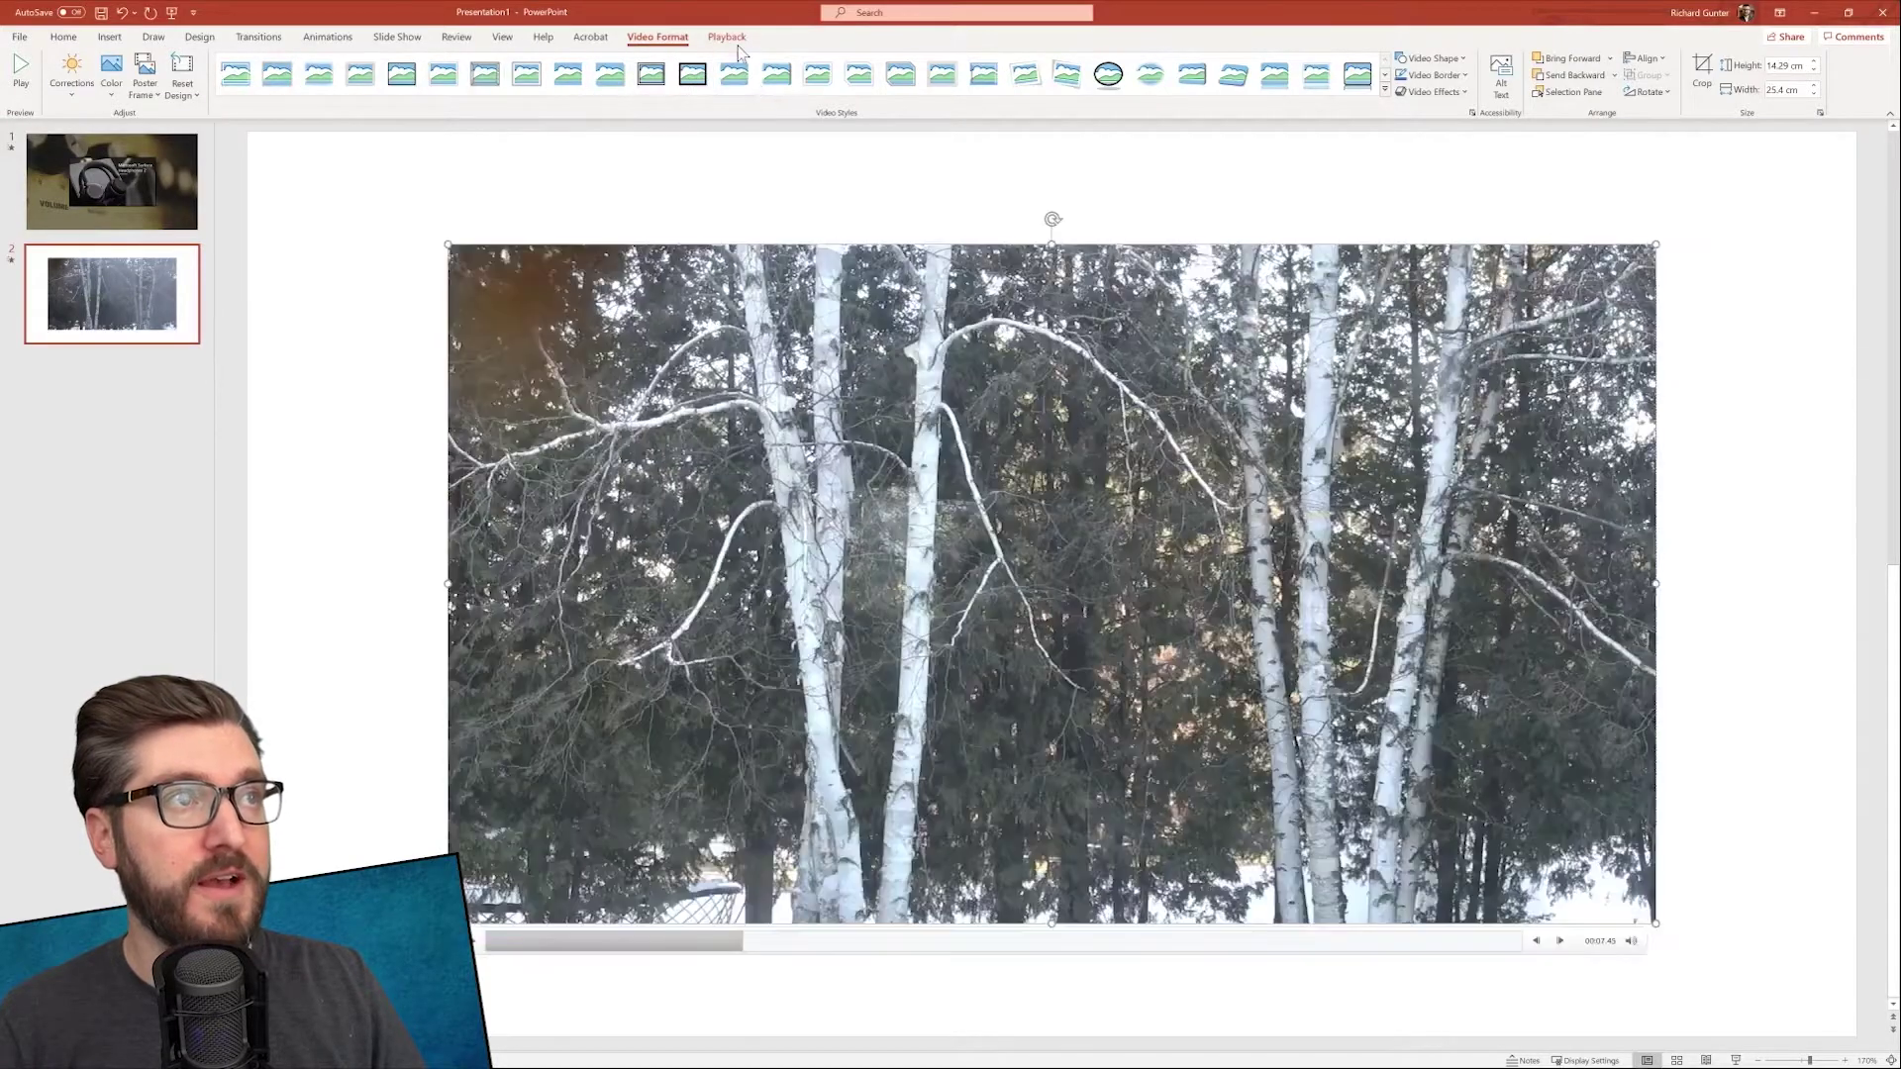
# Play the tree video's closing seconds from near the end, then open Trim Video.
pyautogui.click(732, 39)
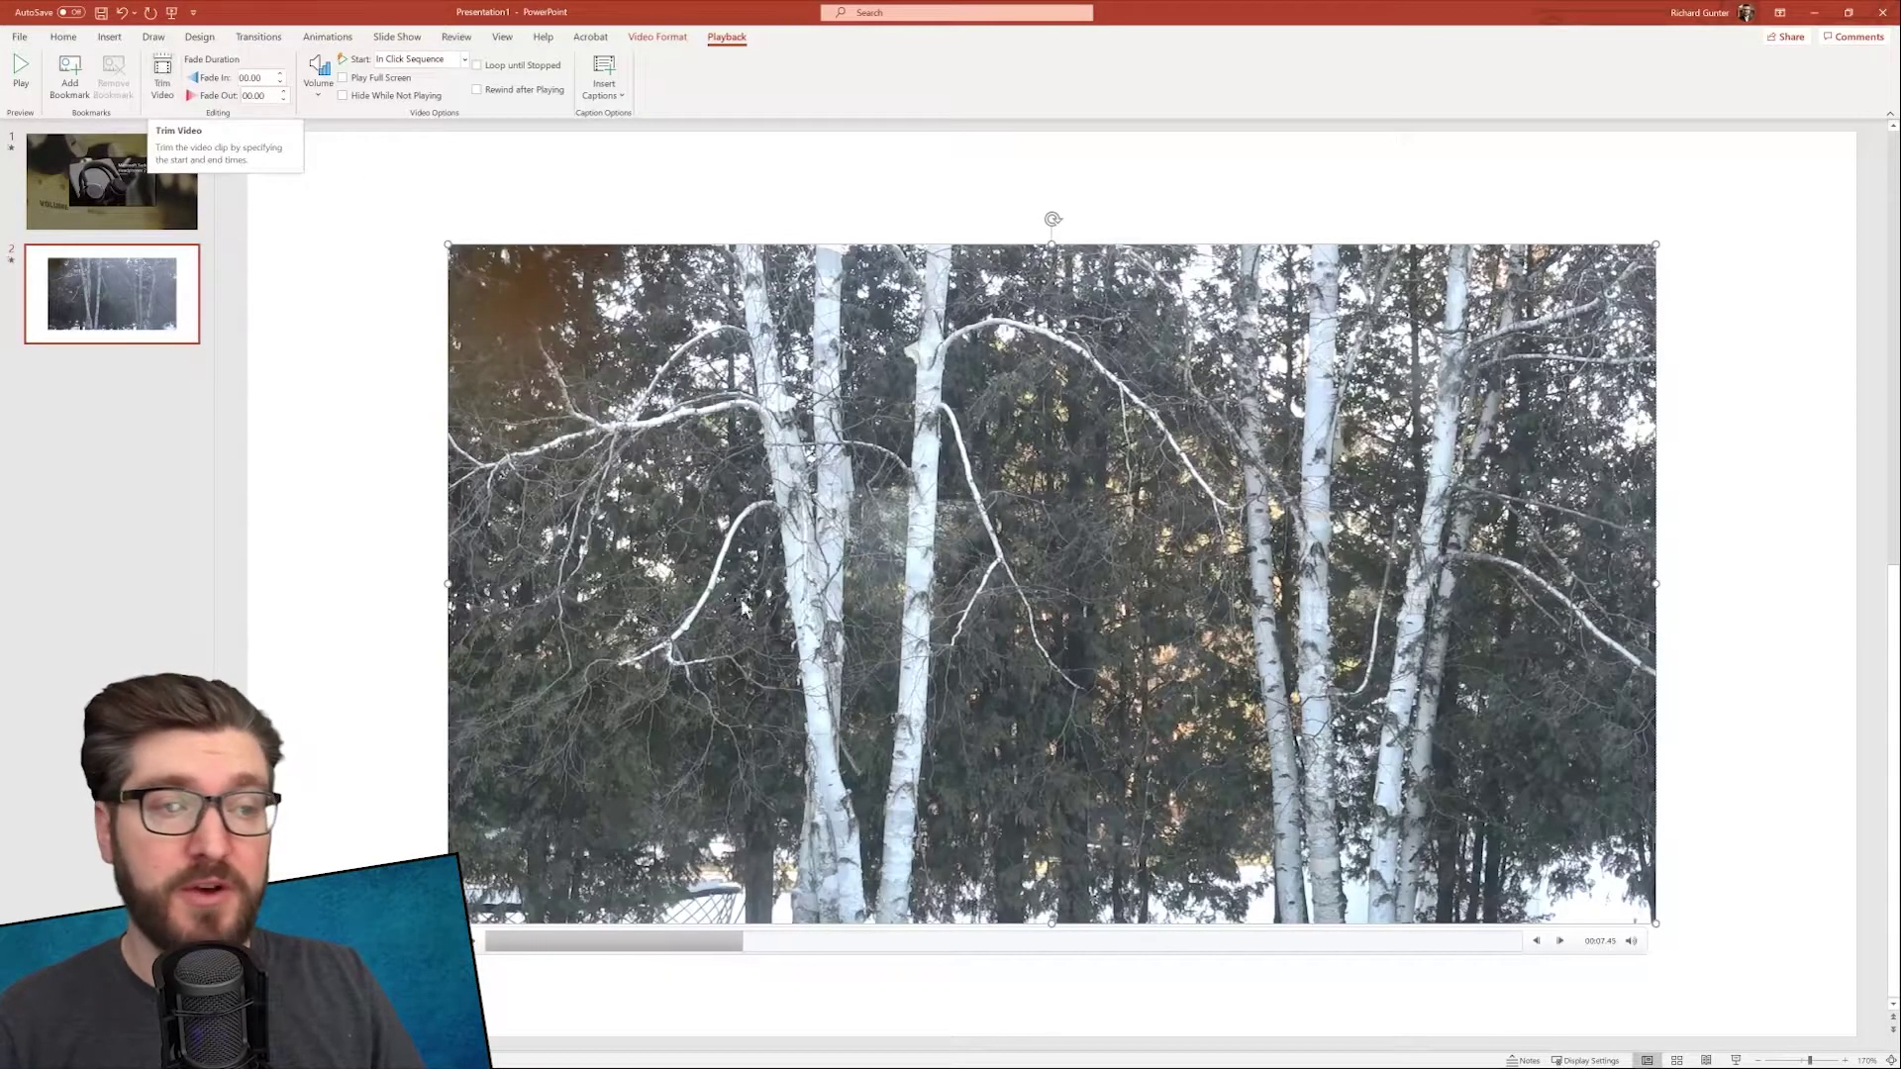
pyautogui.click(1490, 943)
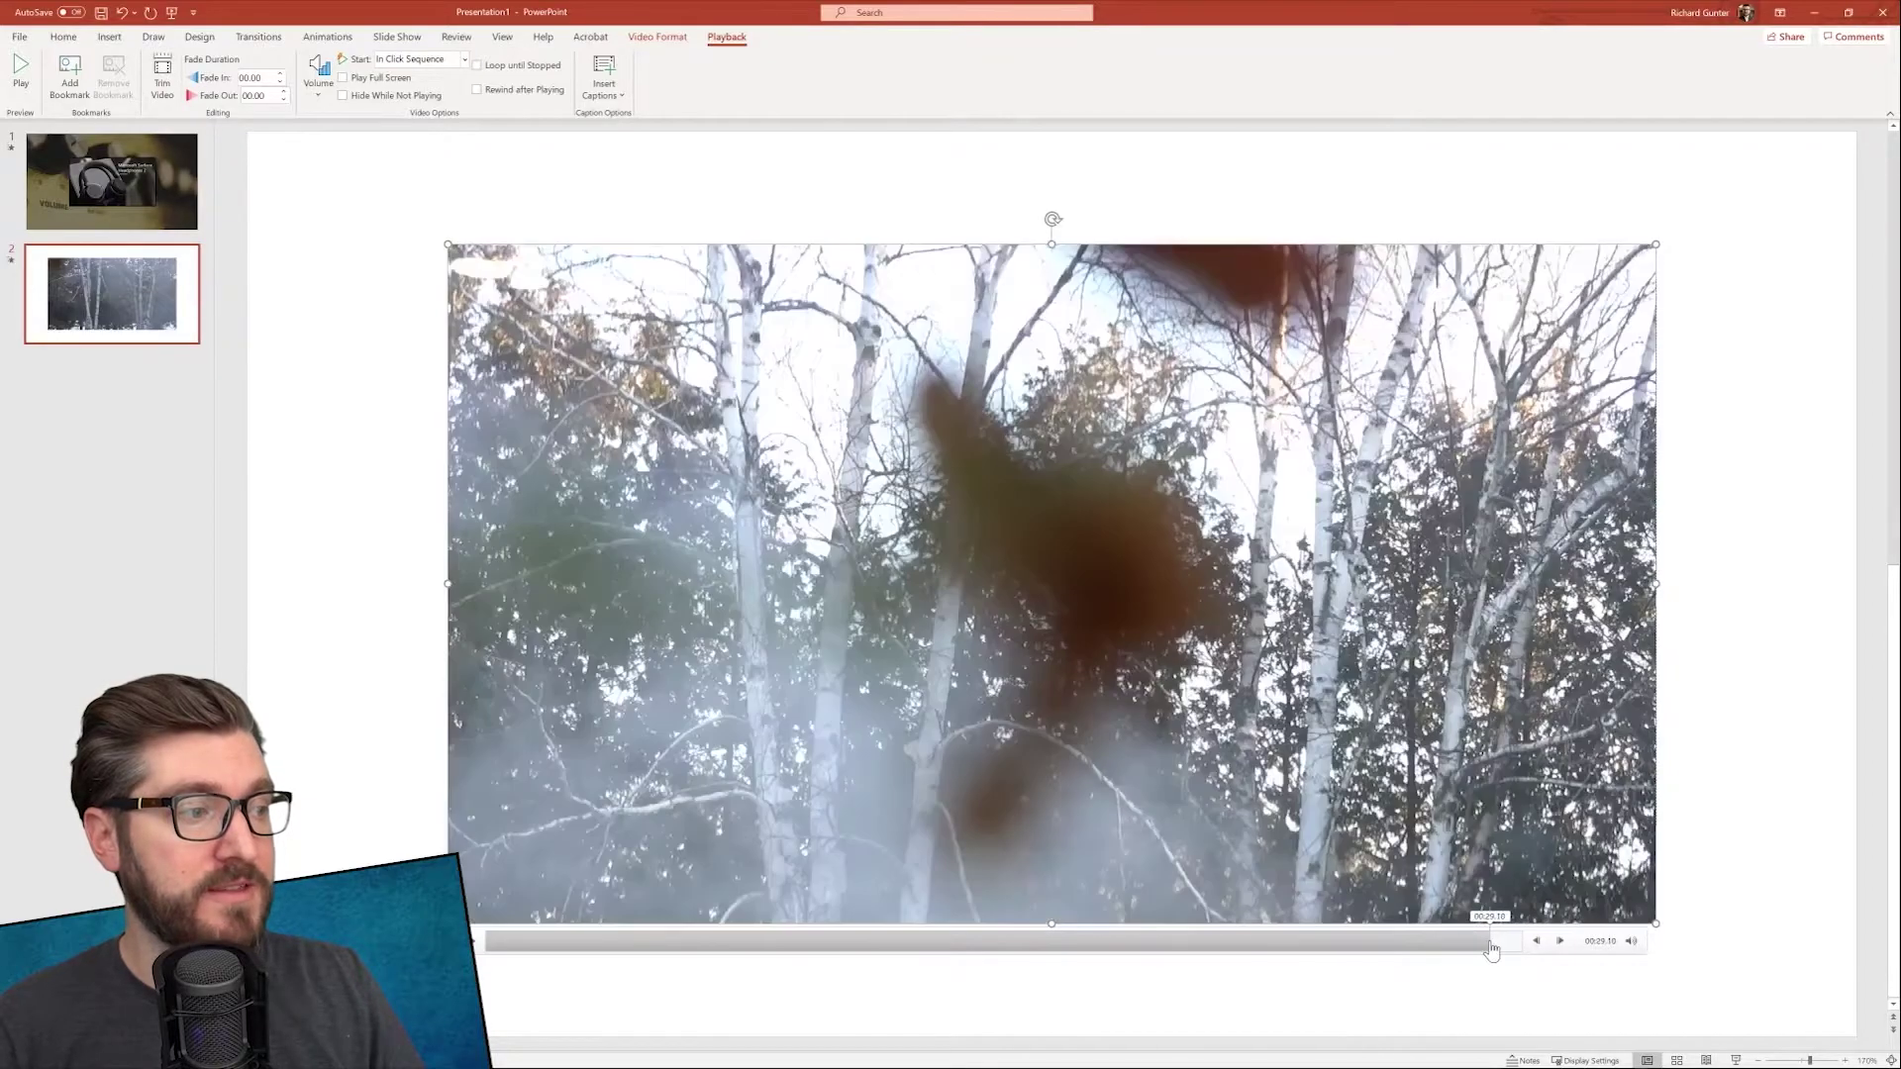
pyautogui.click(1425, 942)
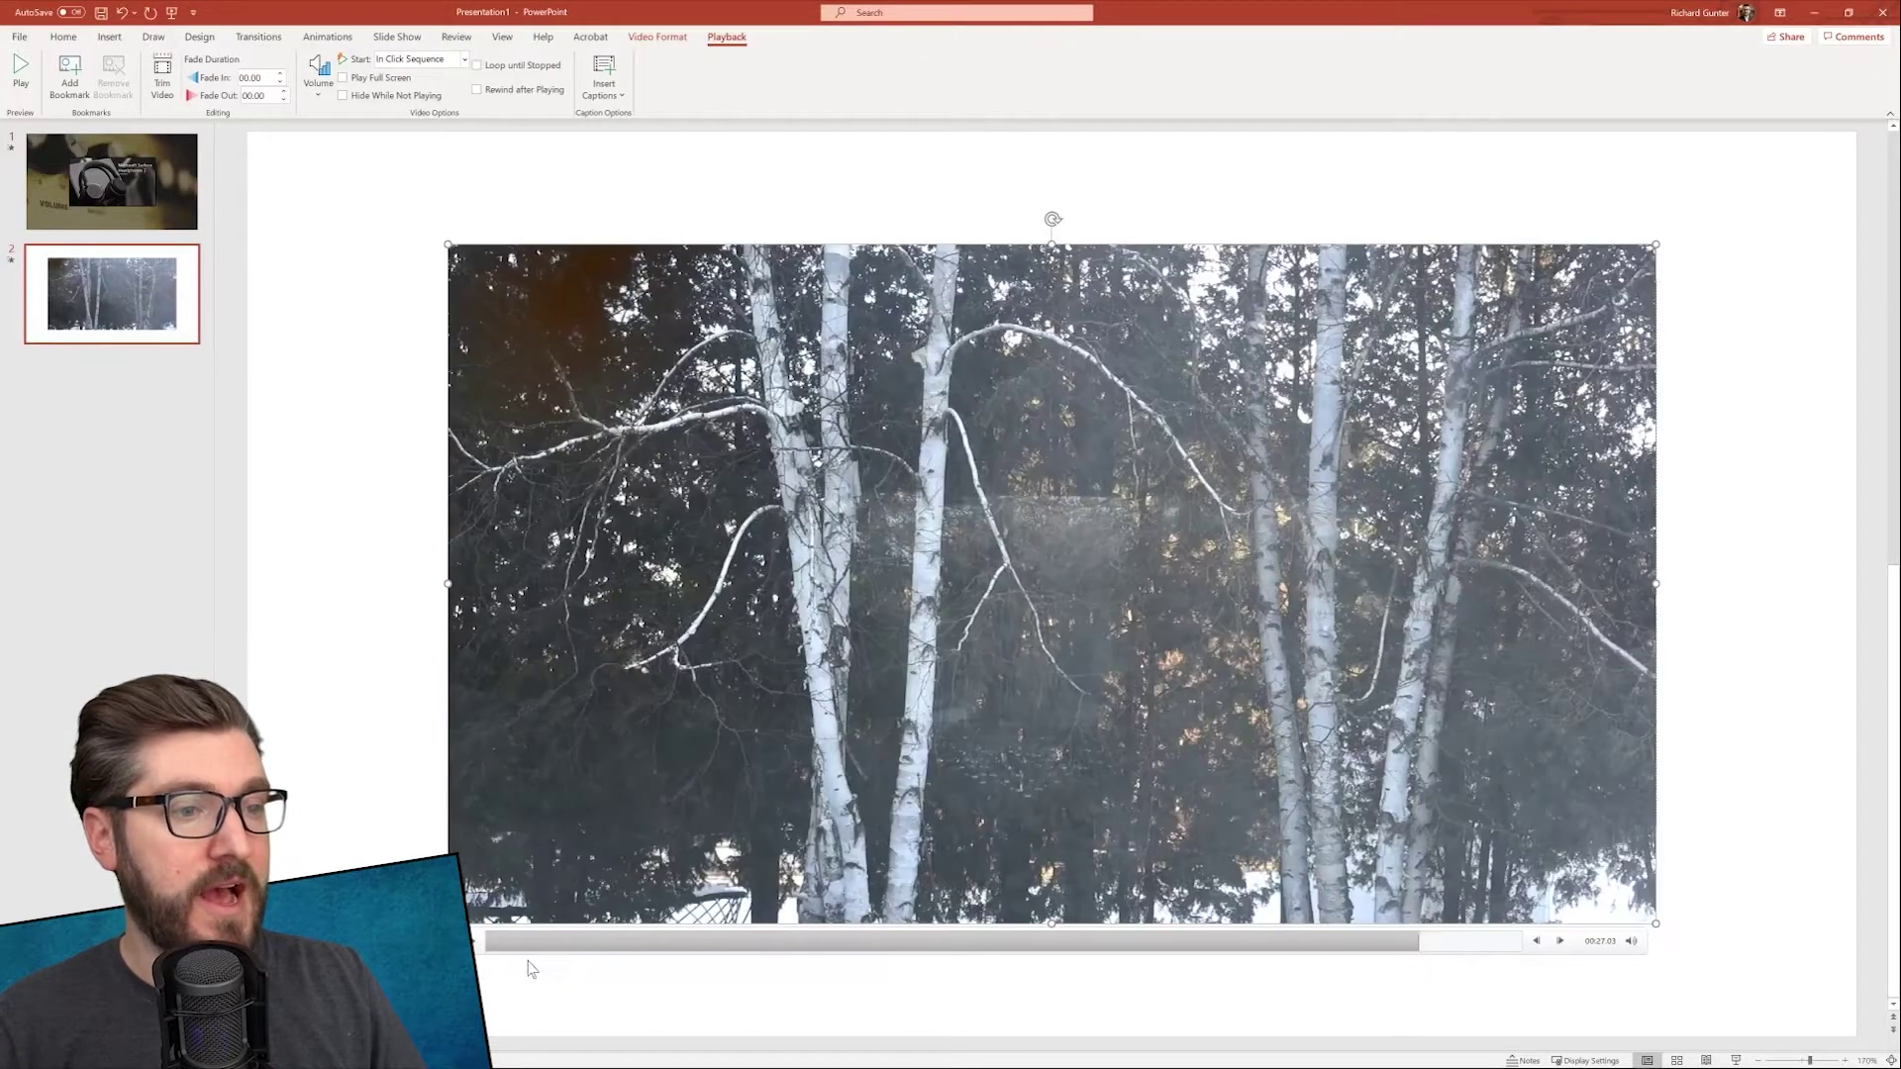
pyautogui.click(483, 945)
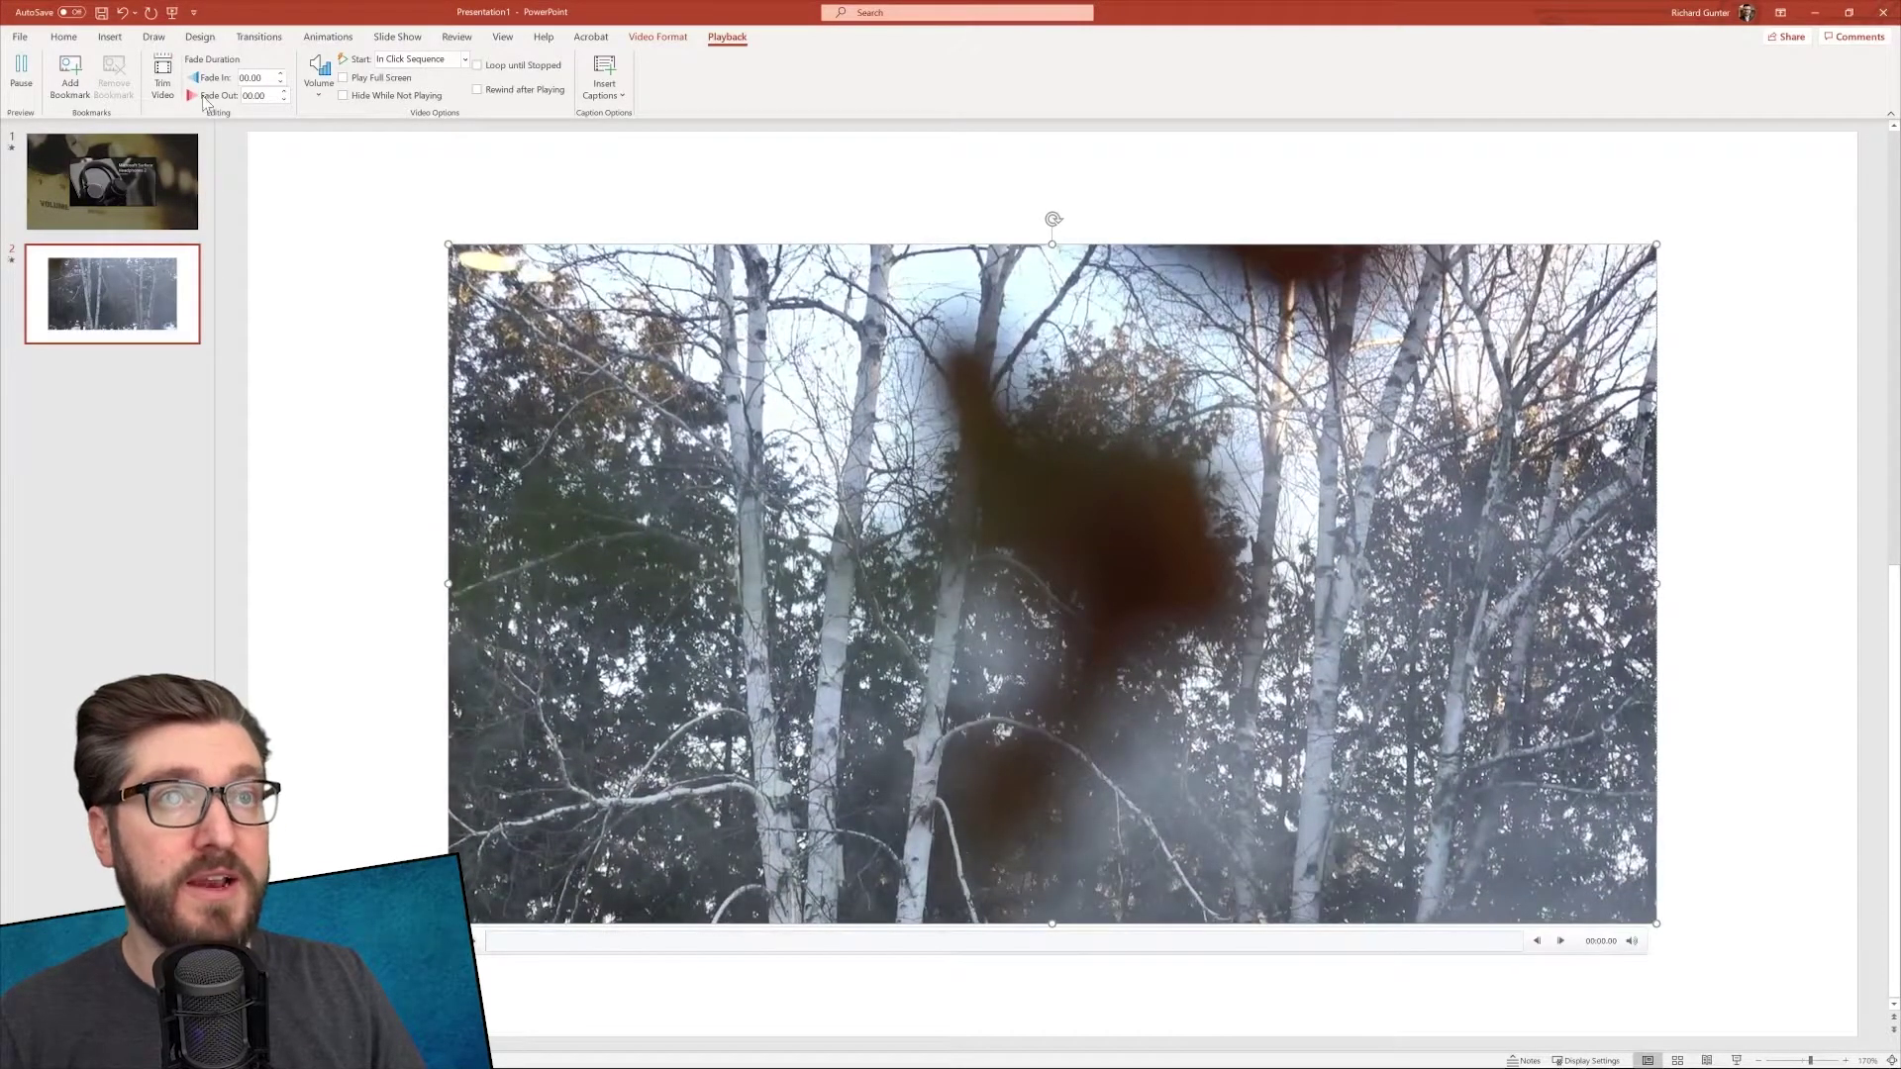
pyautogui.click(163, 75)
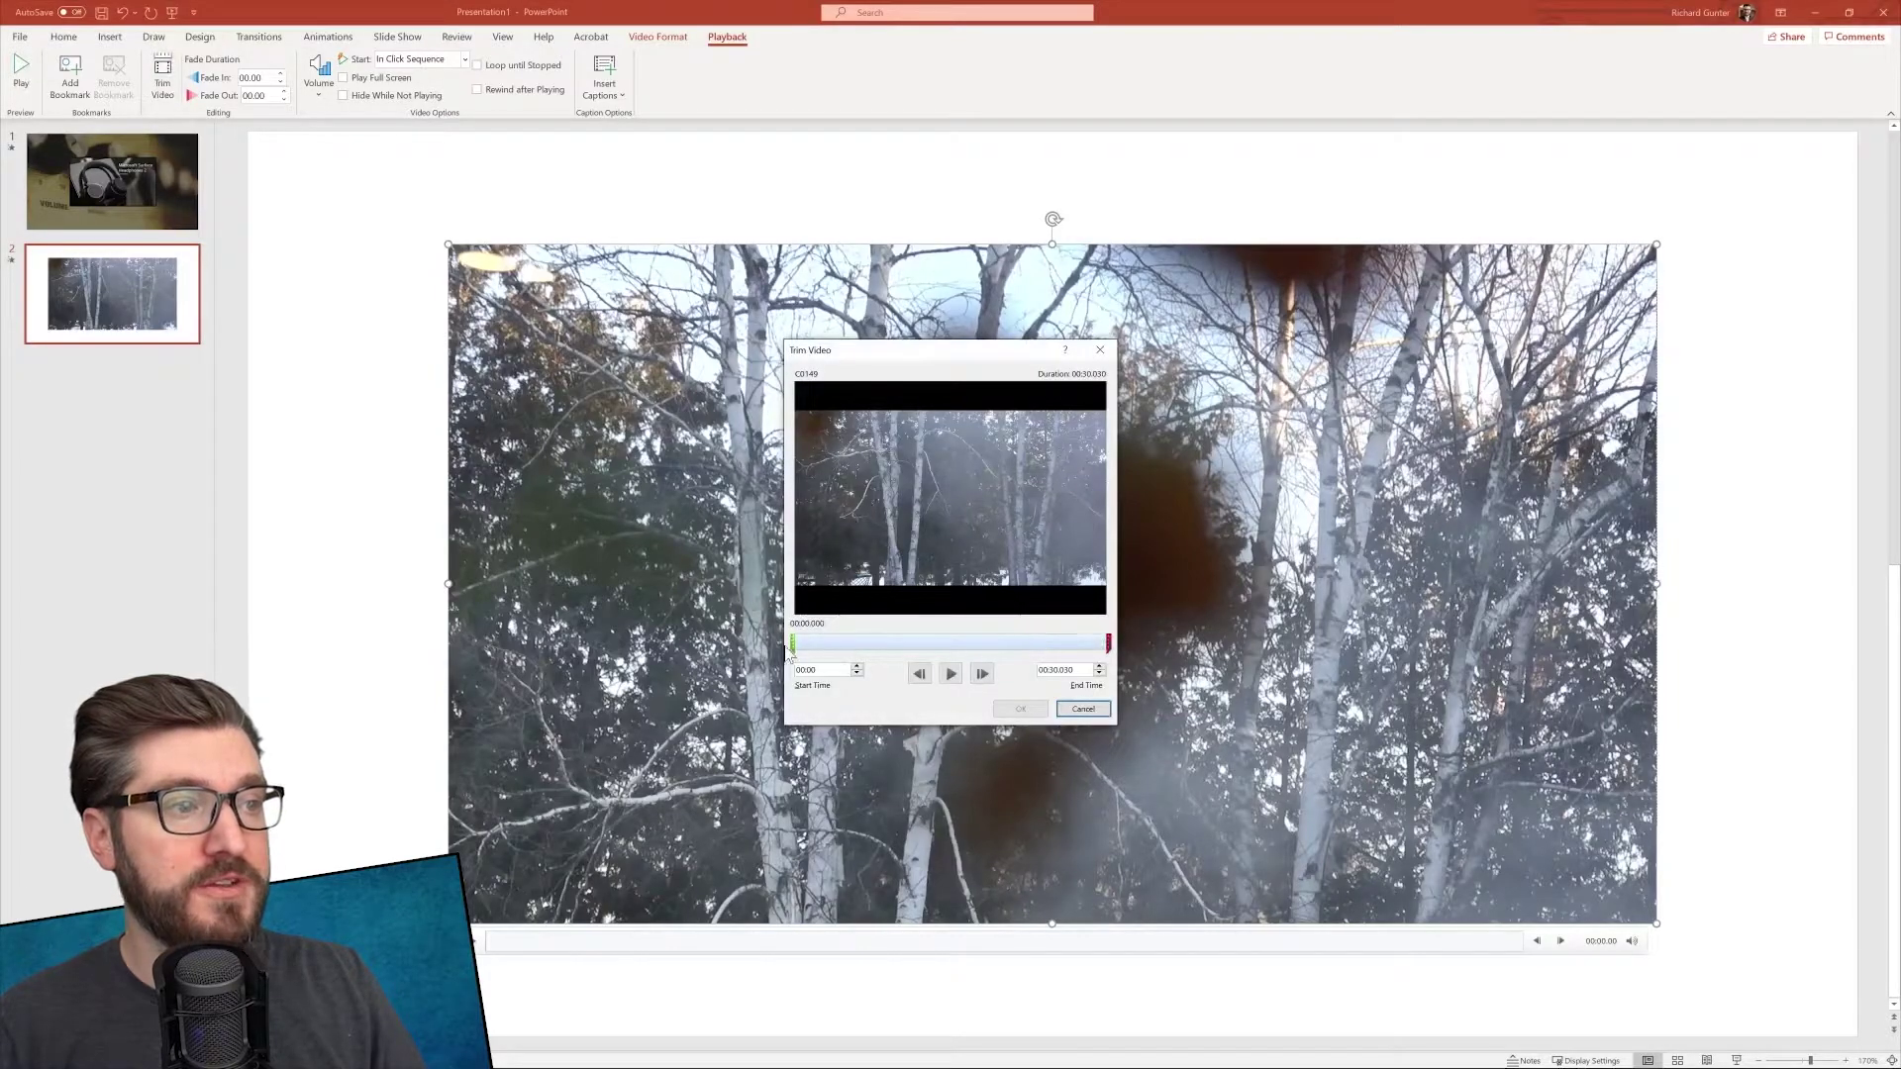
# Trim the C0149 clip to run from 00:02.150 to 00:24.701.
pyautogui.moveTo(790, 642); pyautogui.dragTo(811, 641)
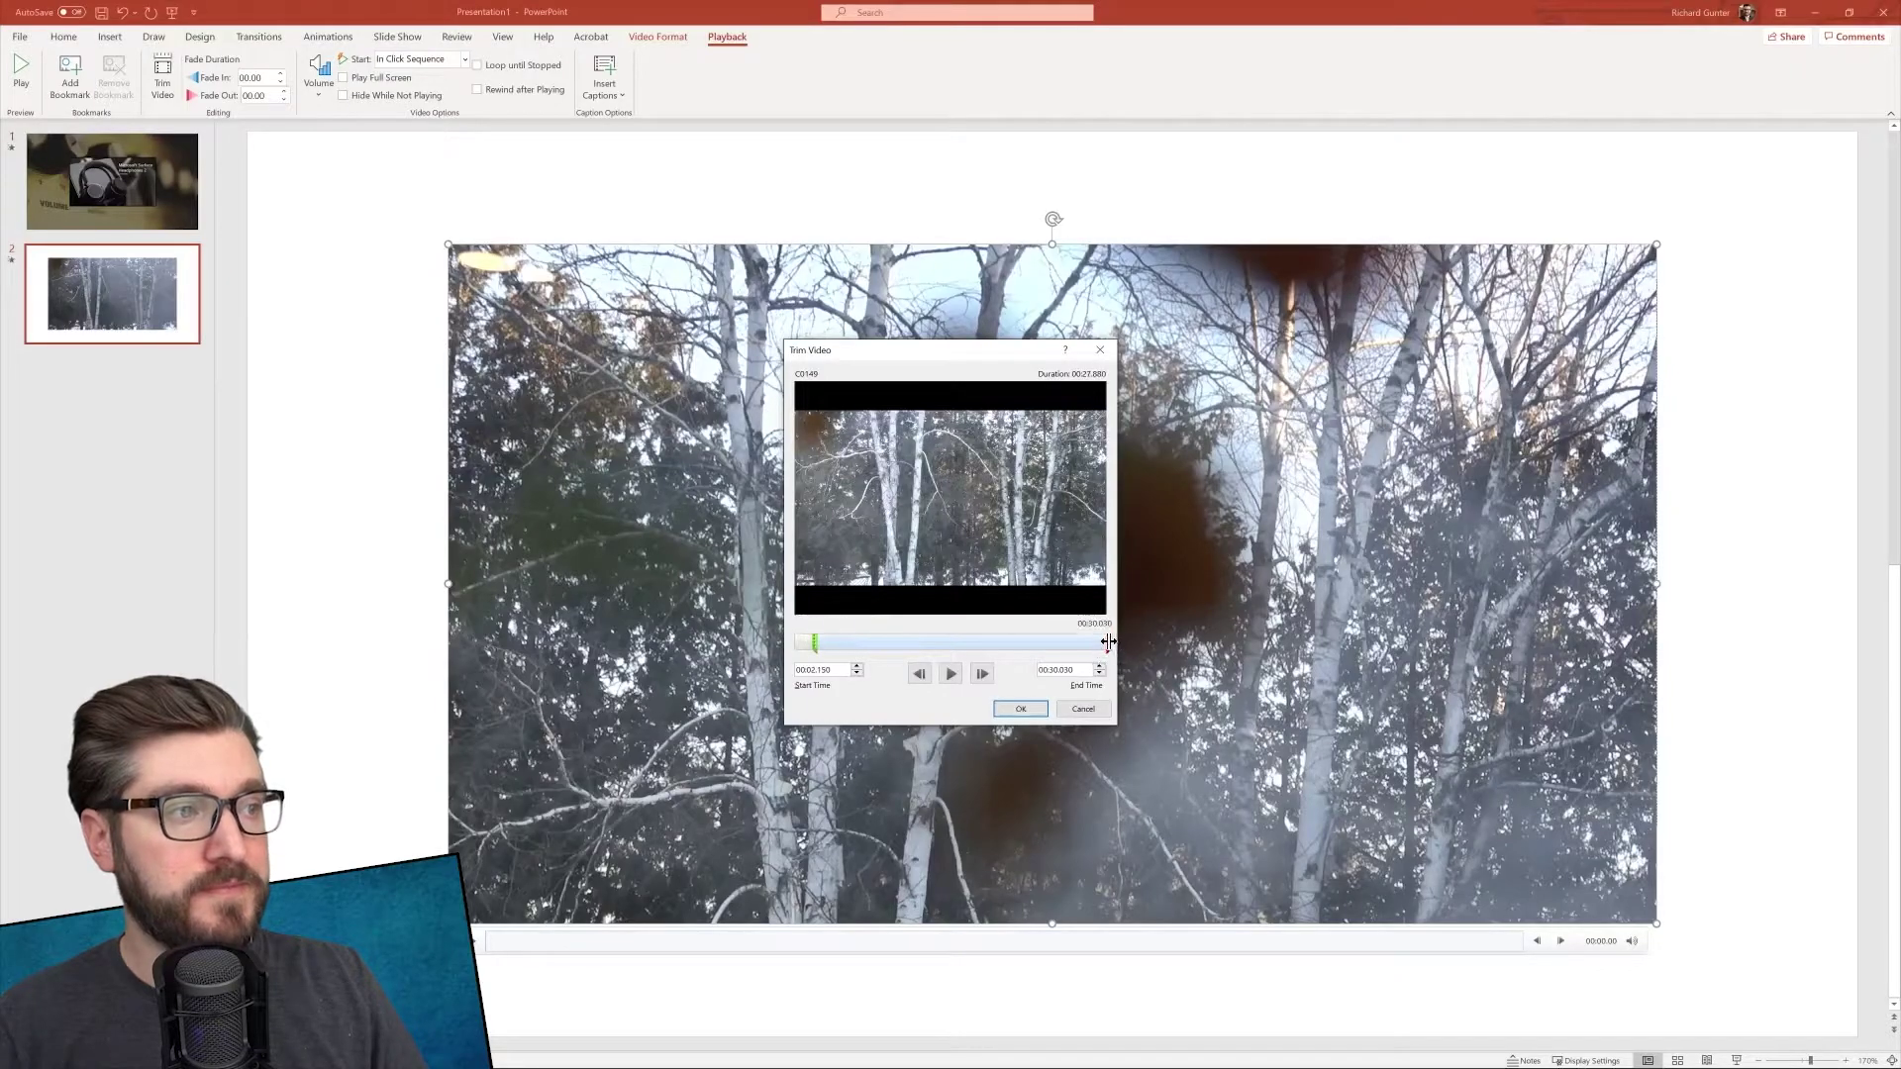
pyautogui.moveTo(1108, 642); pyautogui.dragTo(1052, 644)
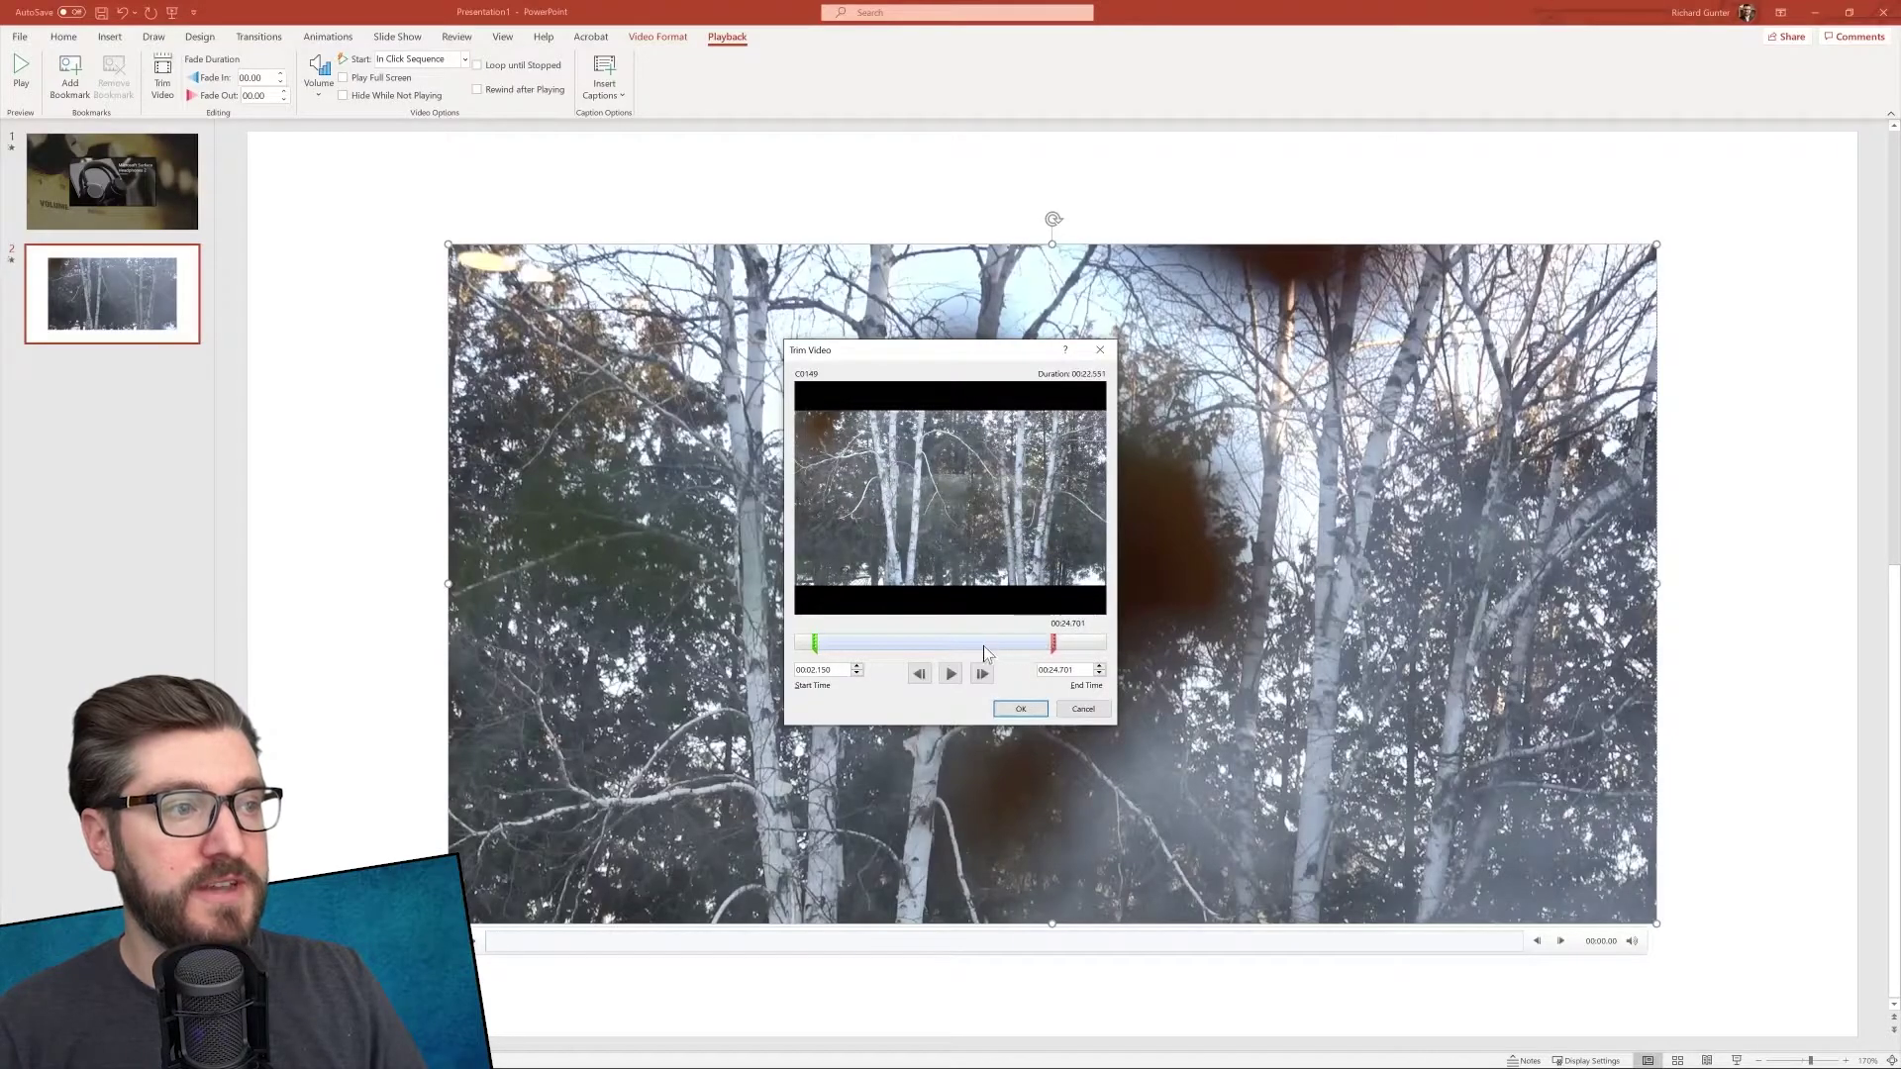
pyautogui.click(1019, 709)
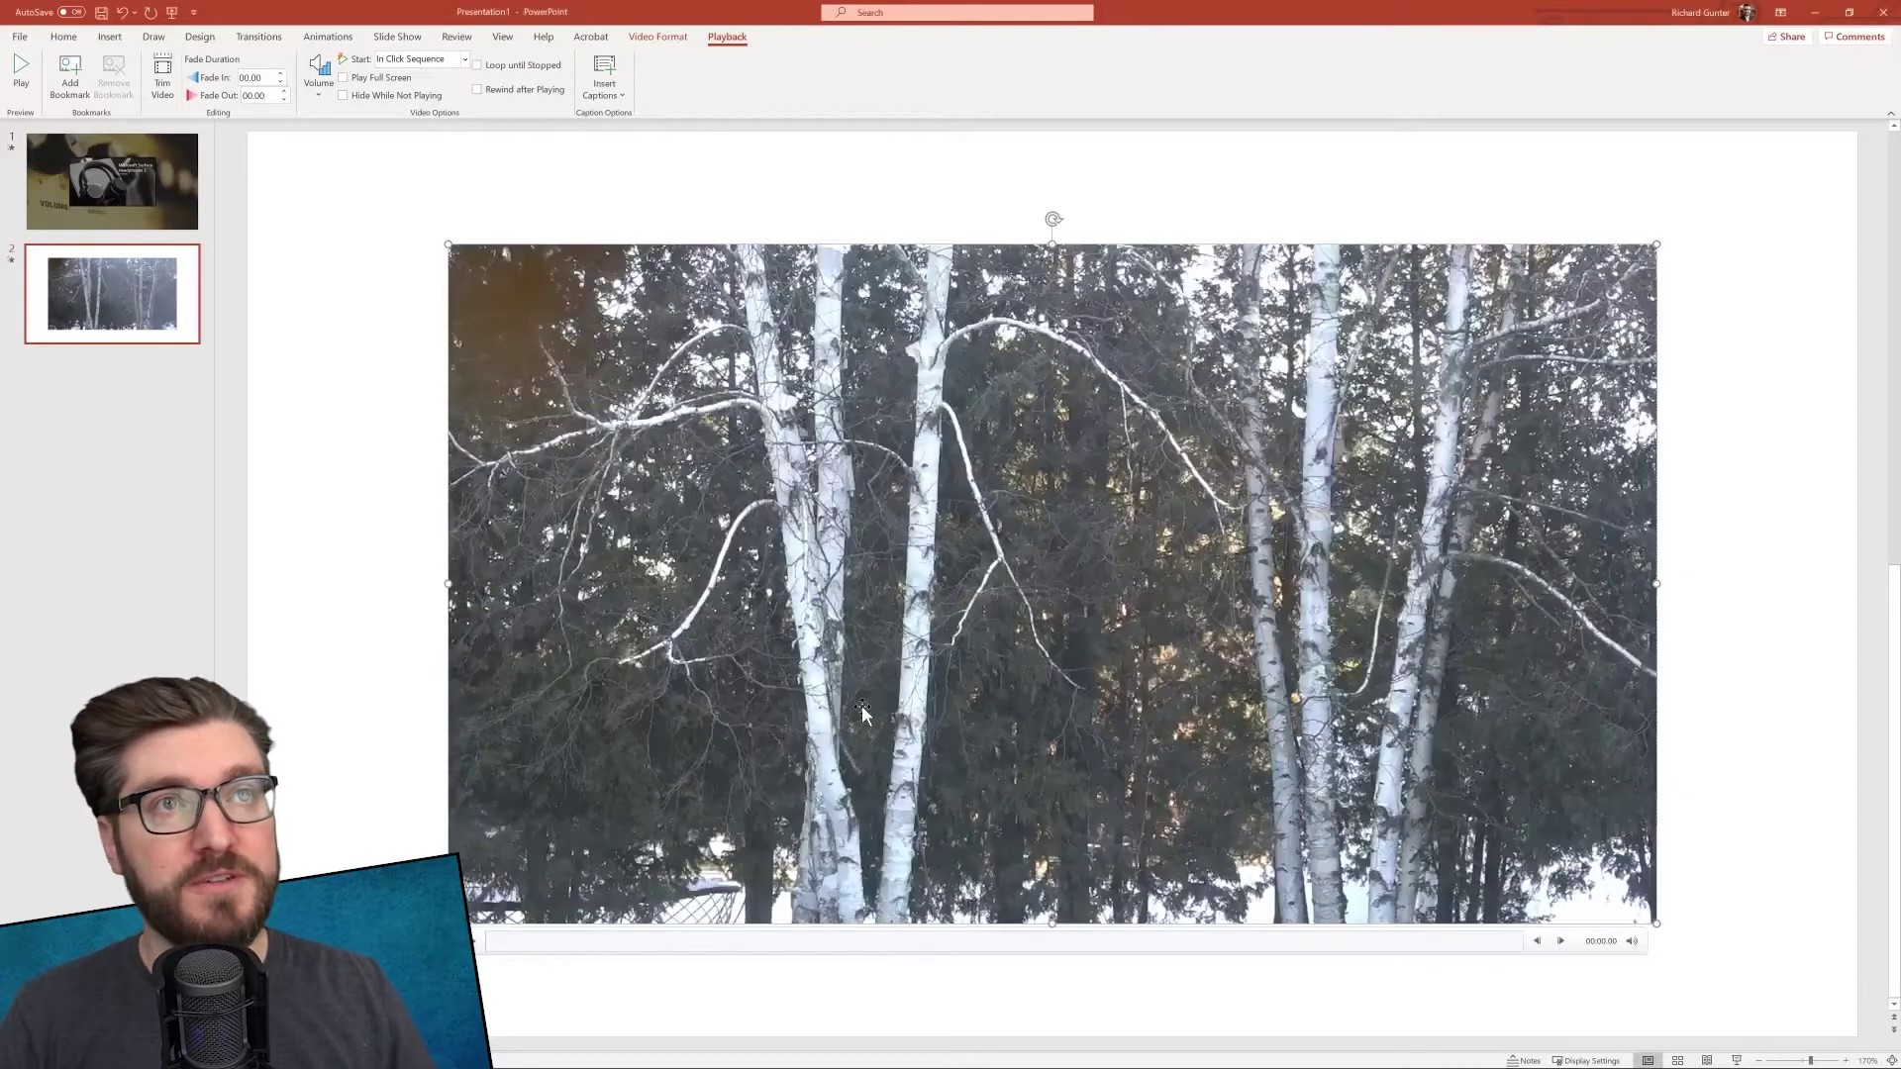
# Mute the tree video and bring up its Start timing choices.
pyautogui.click(322, 87)
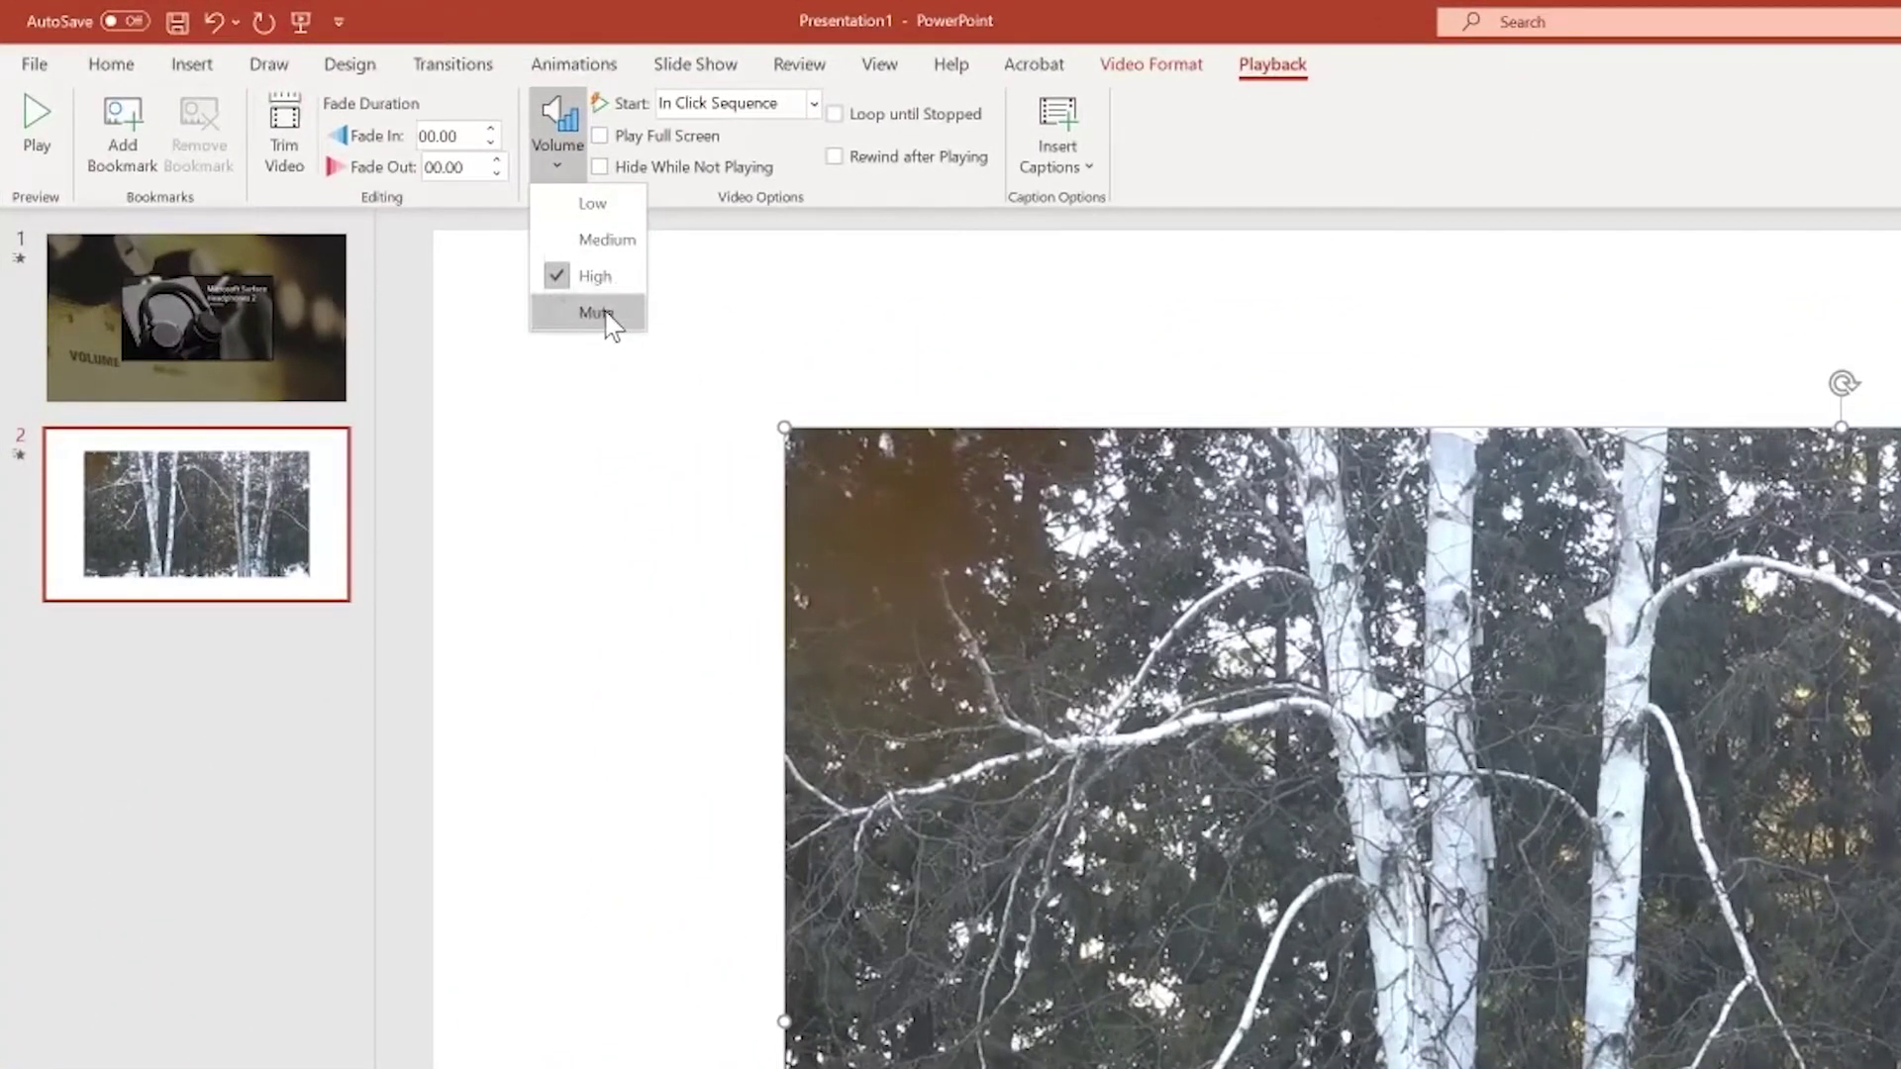
pyautogui.click(597, 313)
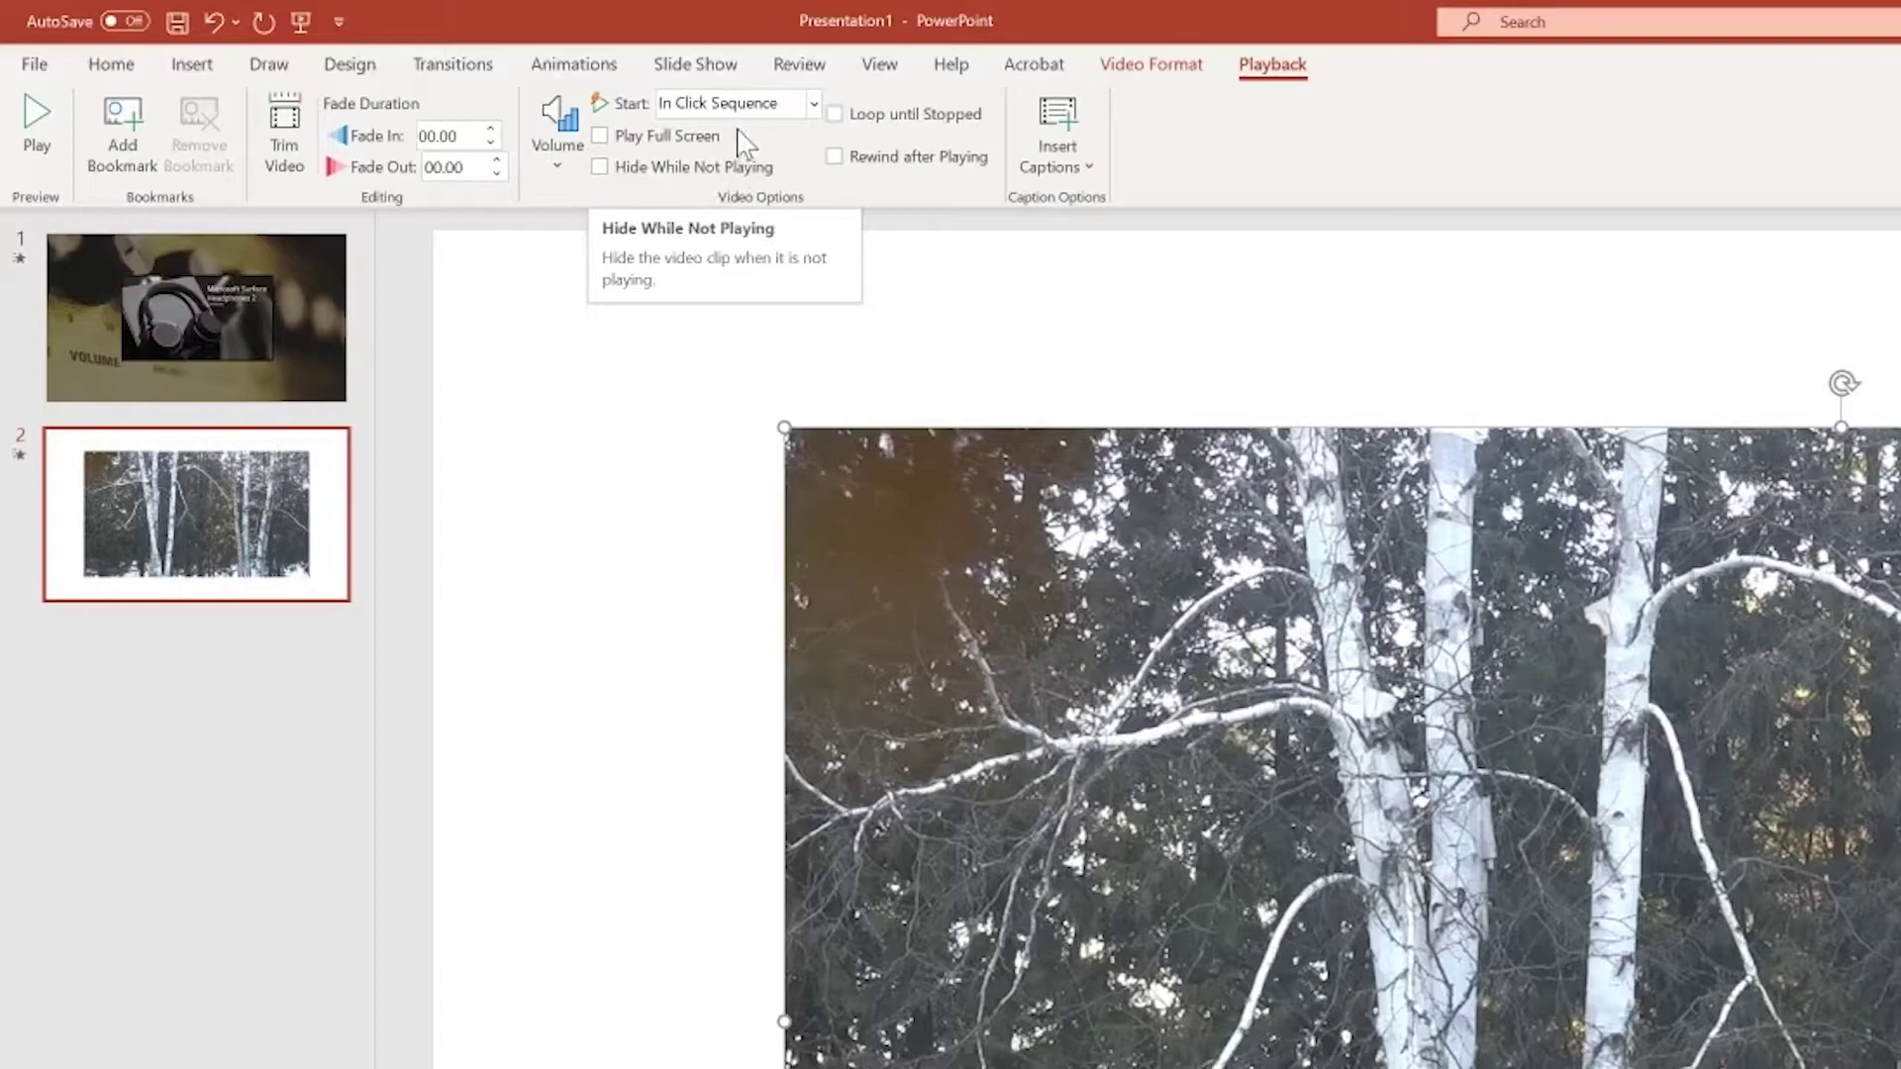
pyautogui.click(807, 107)
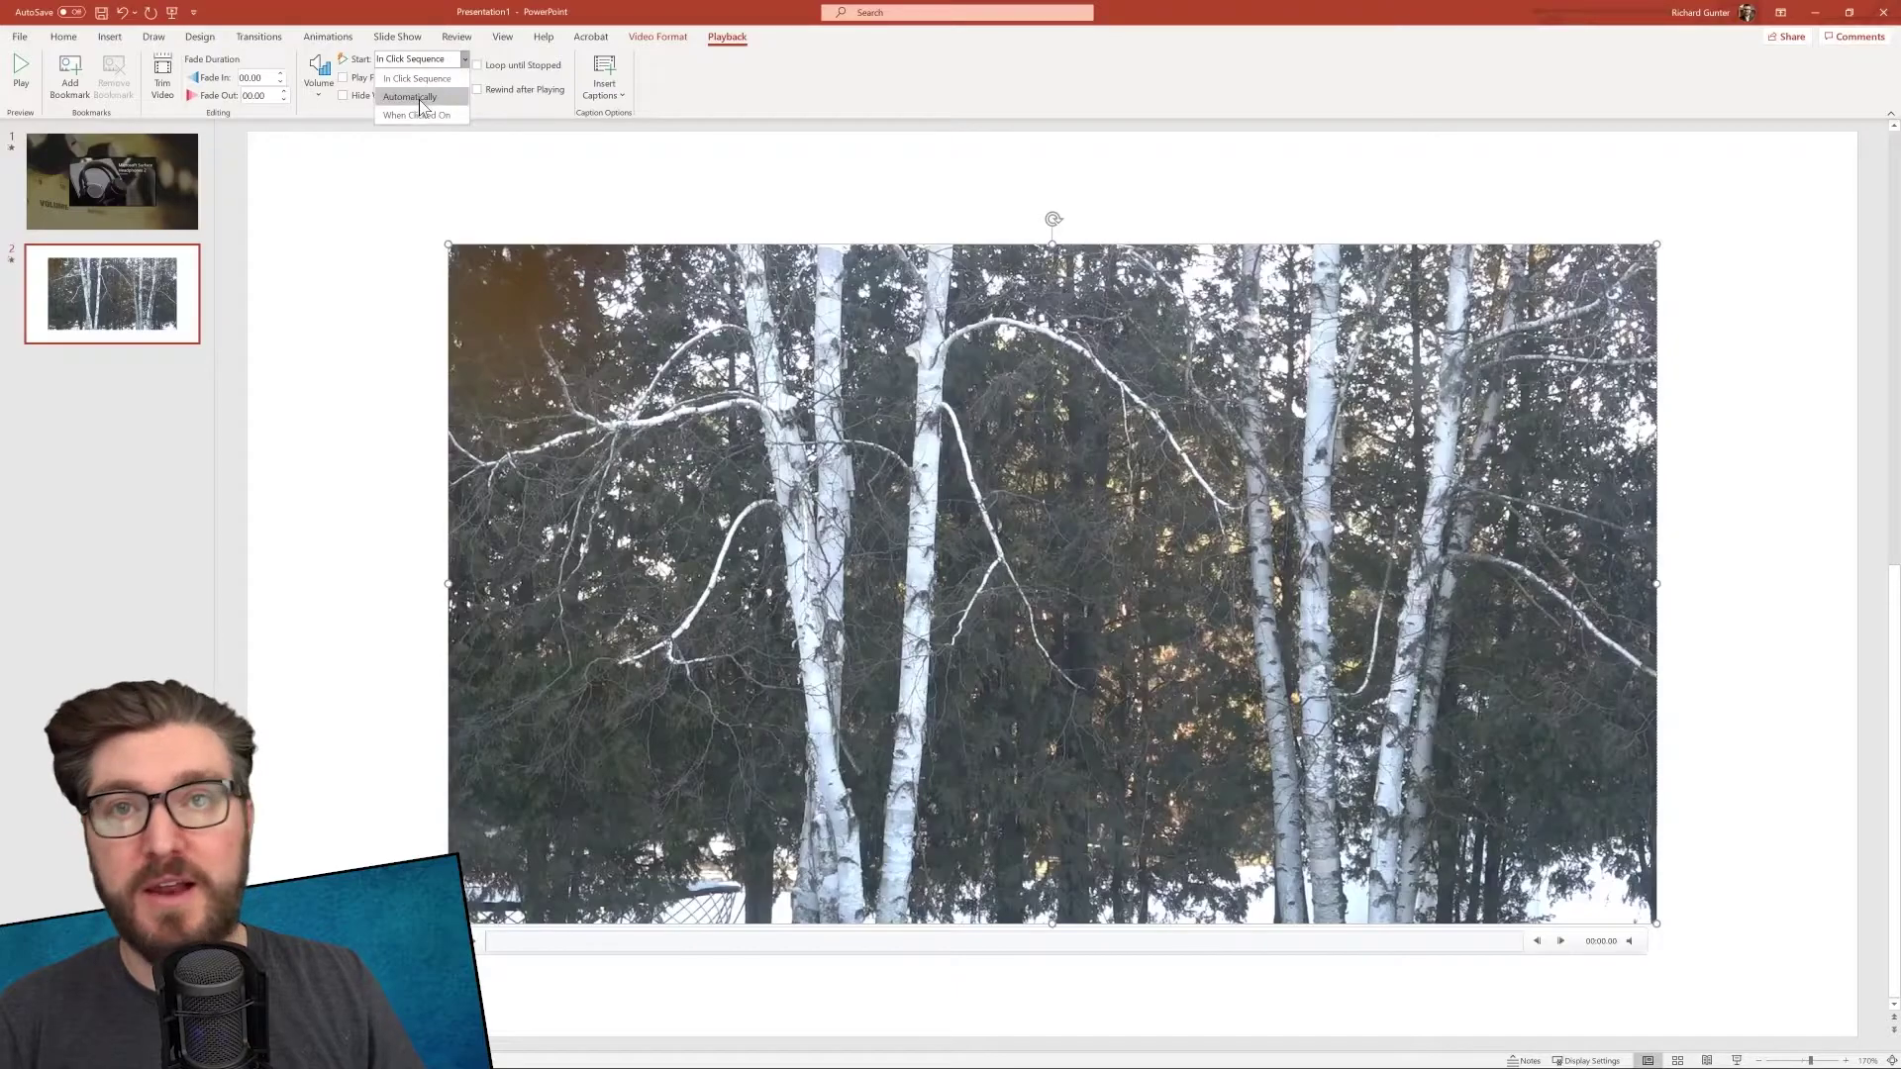
# Set the tree video to start Automatically, stretch it over slide 2, and send it to back.
pyautogui.click(420, 100)
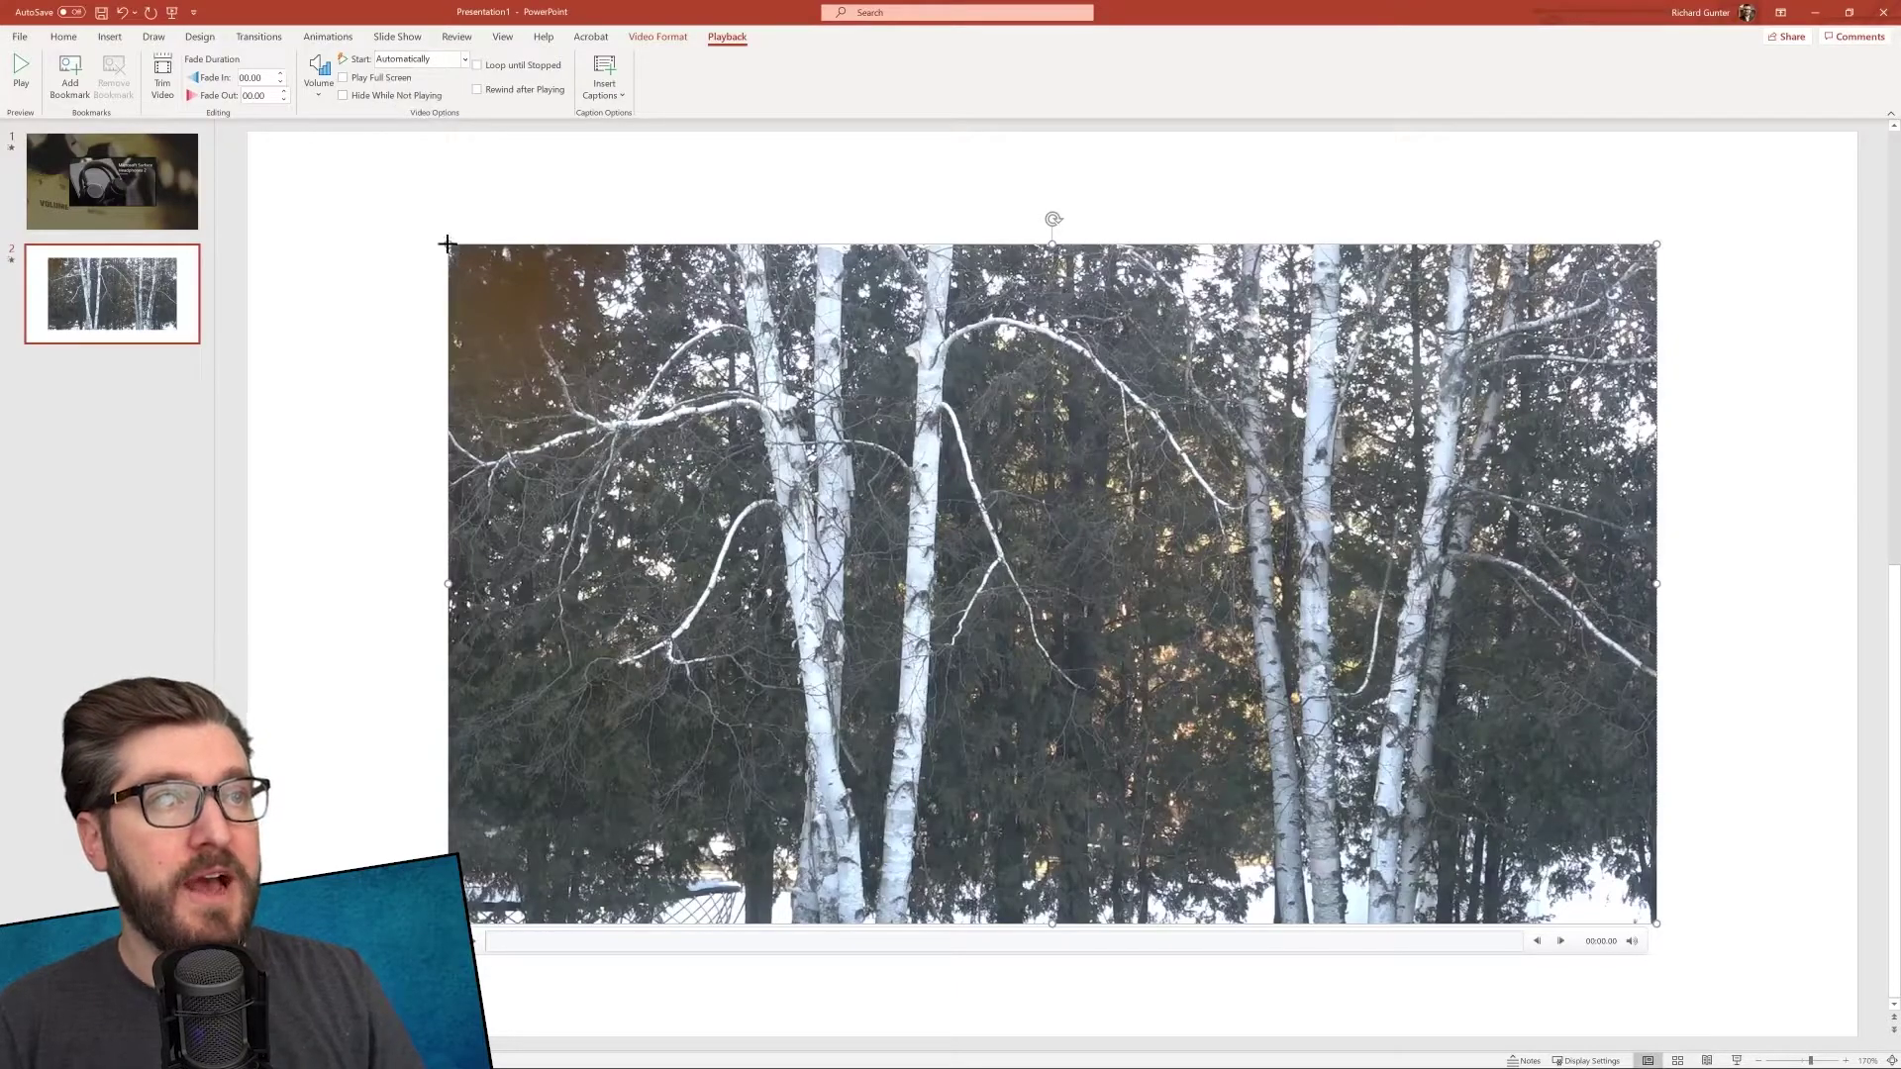
pyautogui.moveTo(447, 241); pyautogui.dragTo(244, 147)
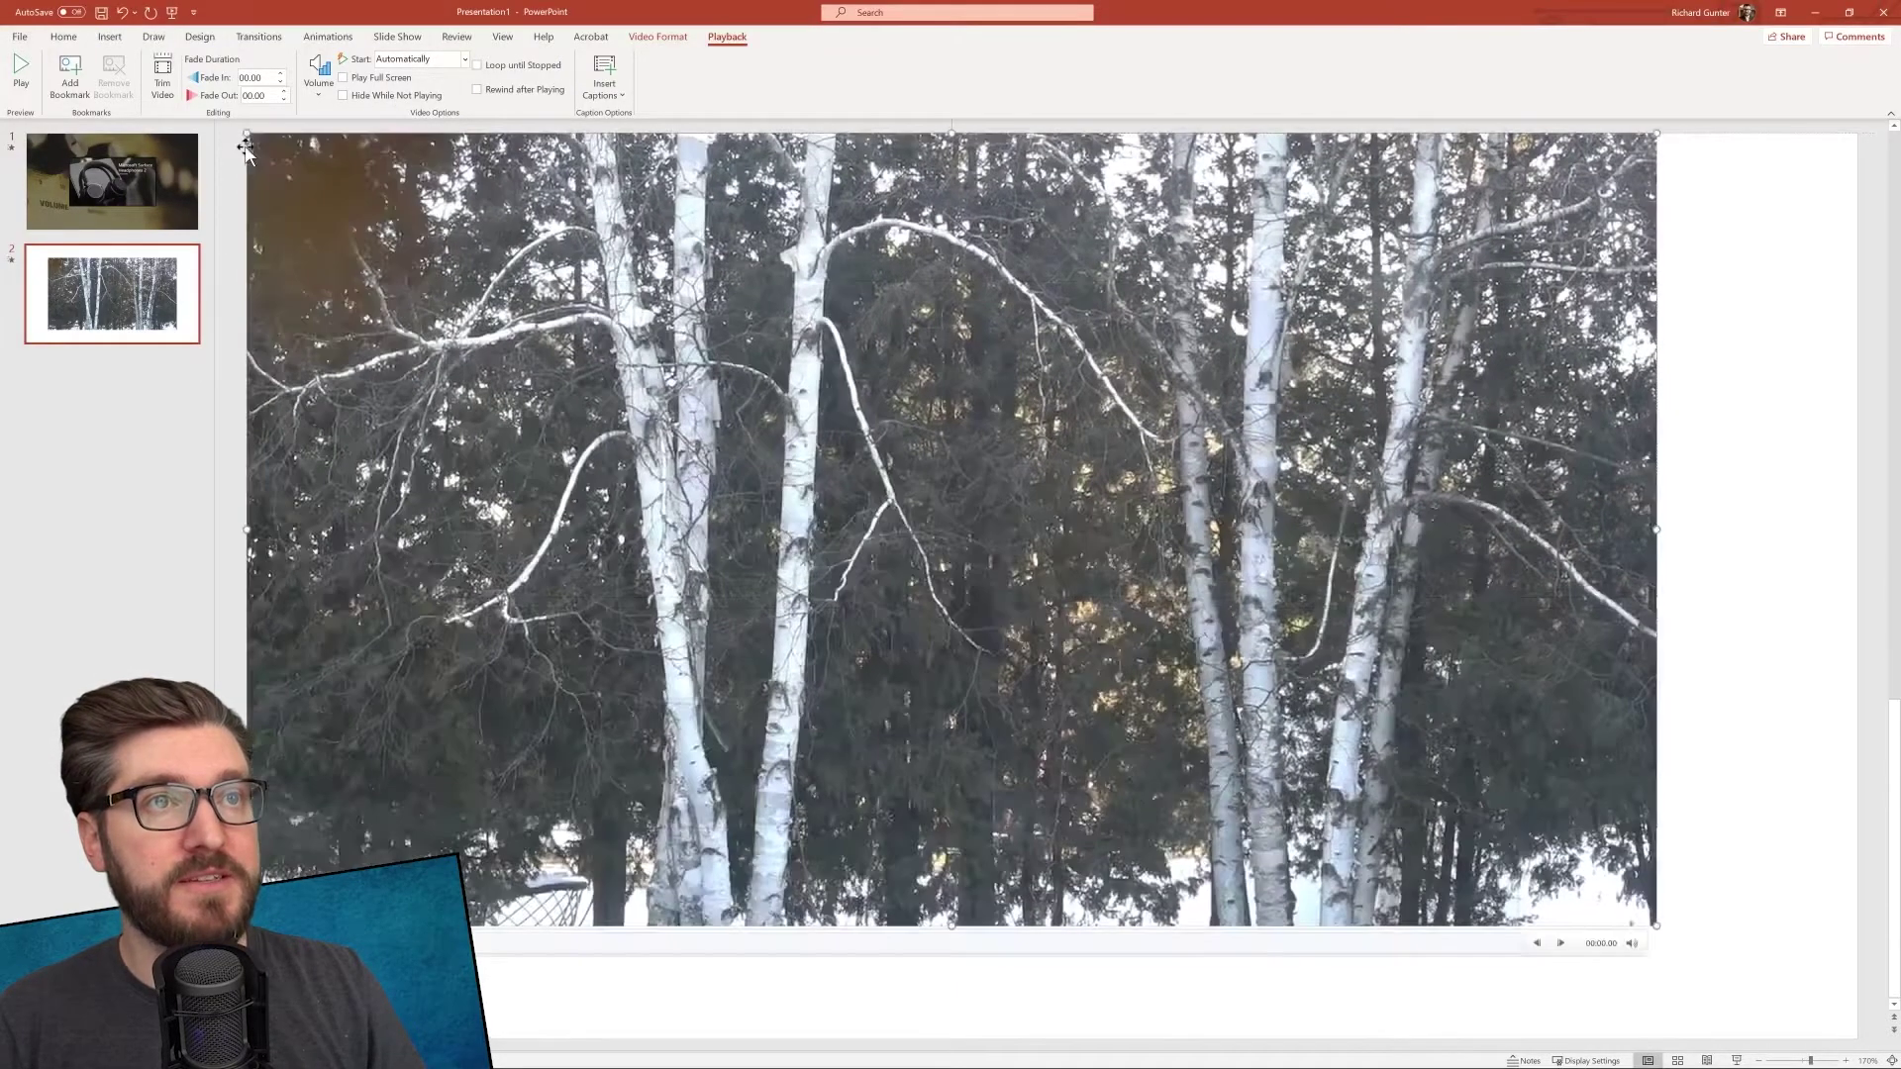
pyautogui.moveTo(1658, 928); pyautogui.dragTo(1856, 1002)
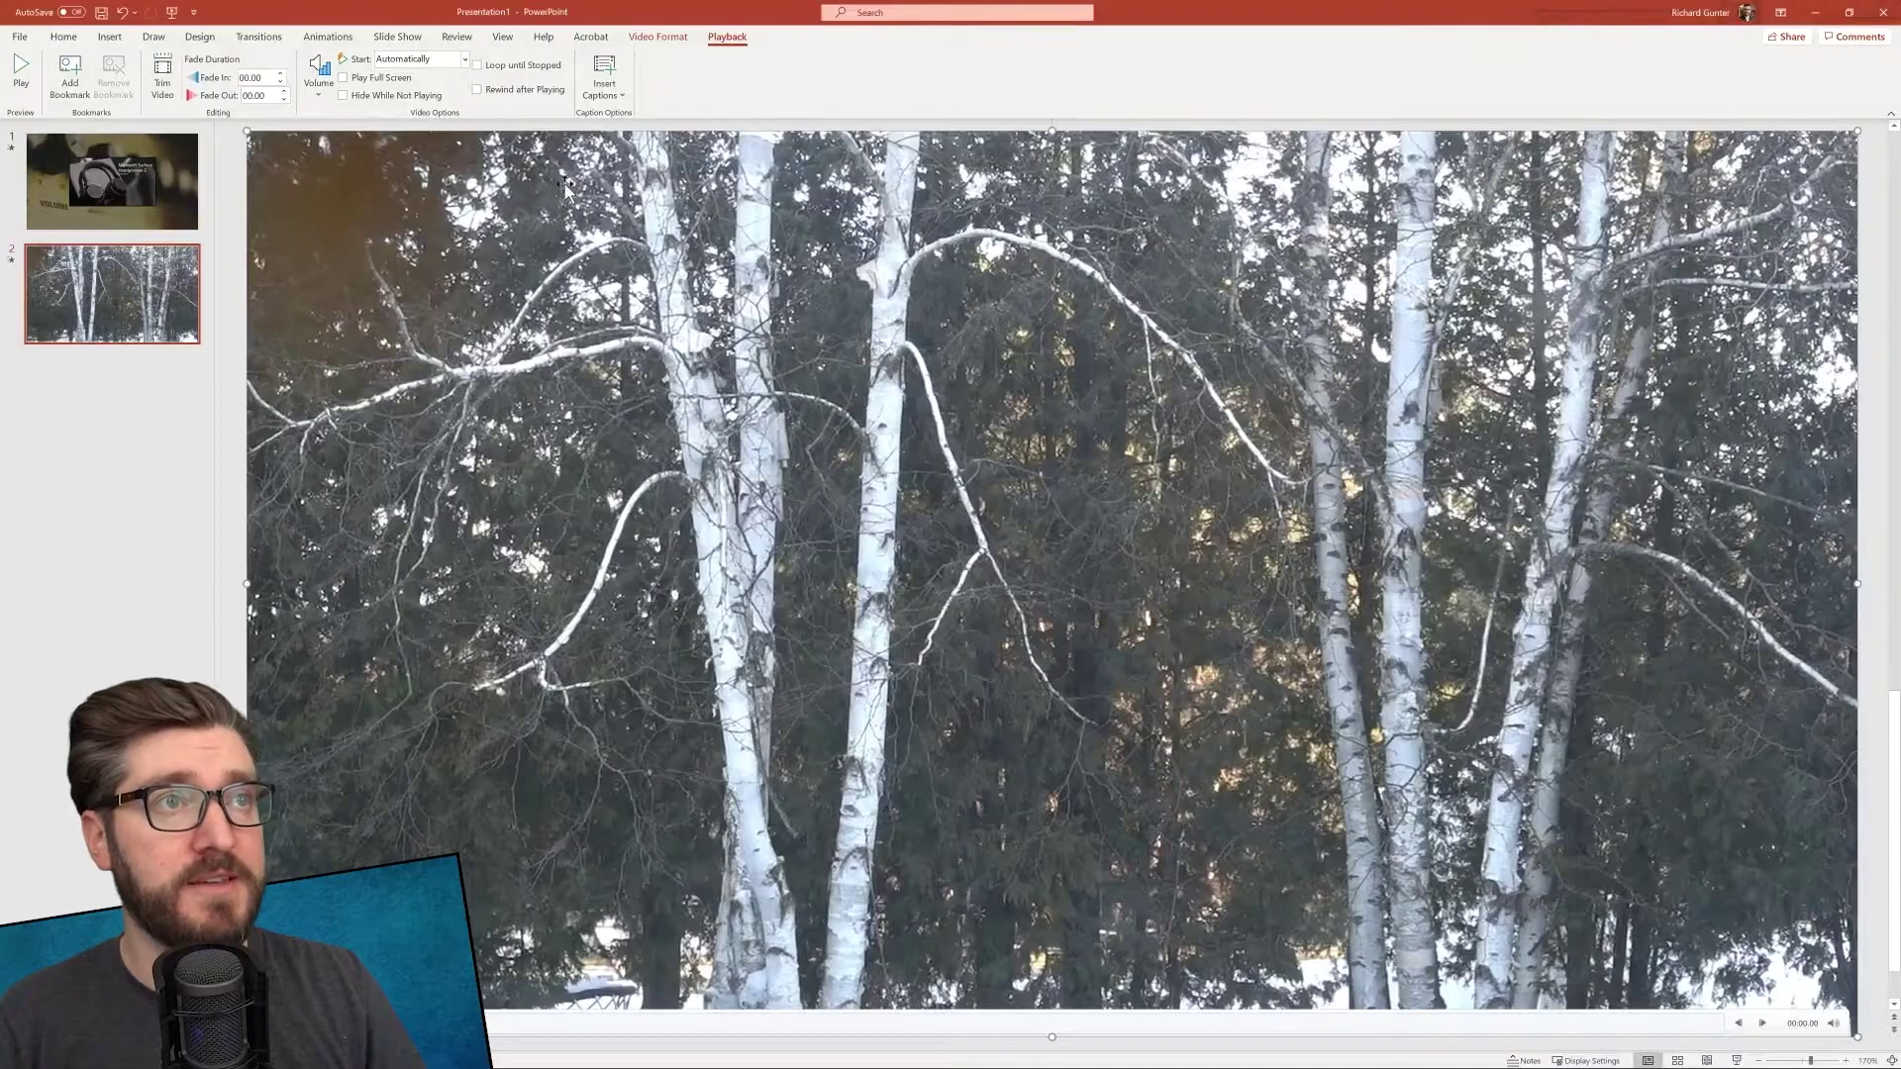
pyautogui.rightClick(497, 186)
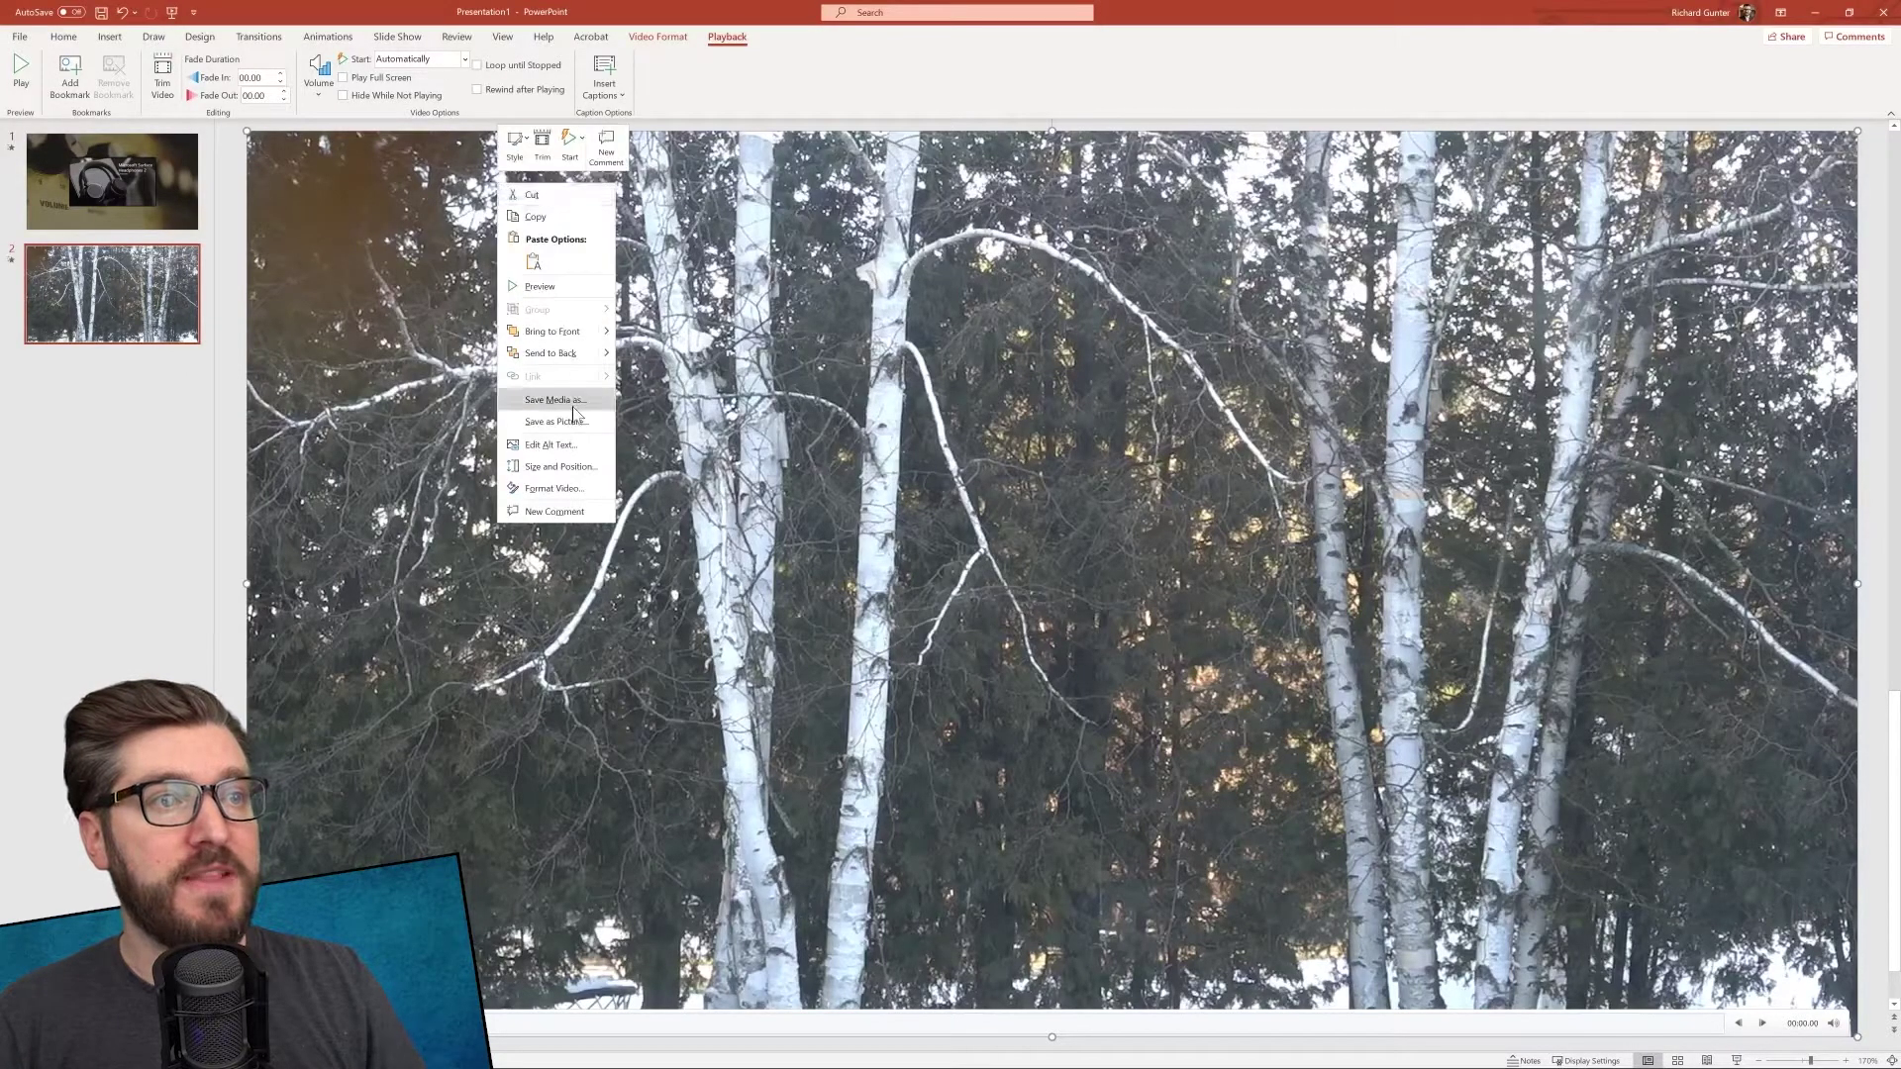
pyautogui.click(549, 354)
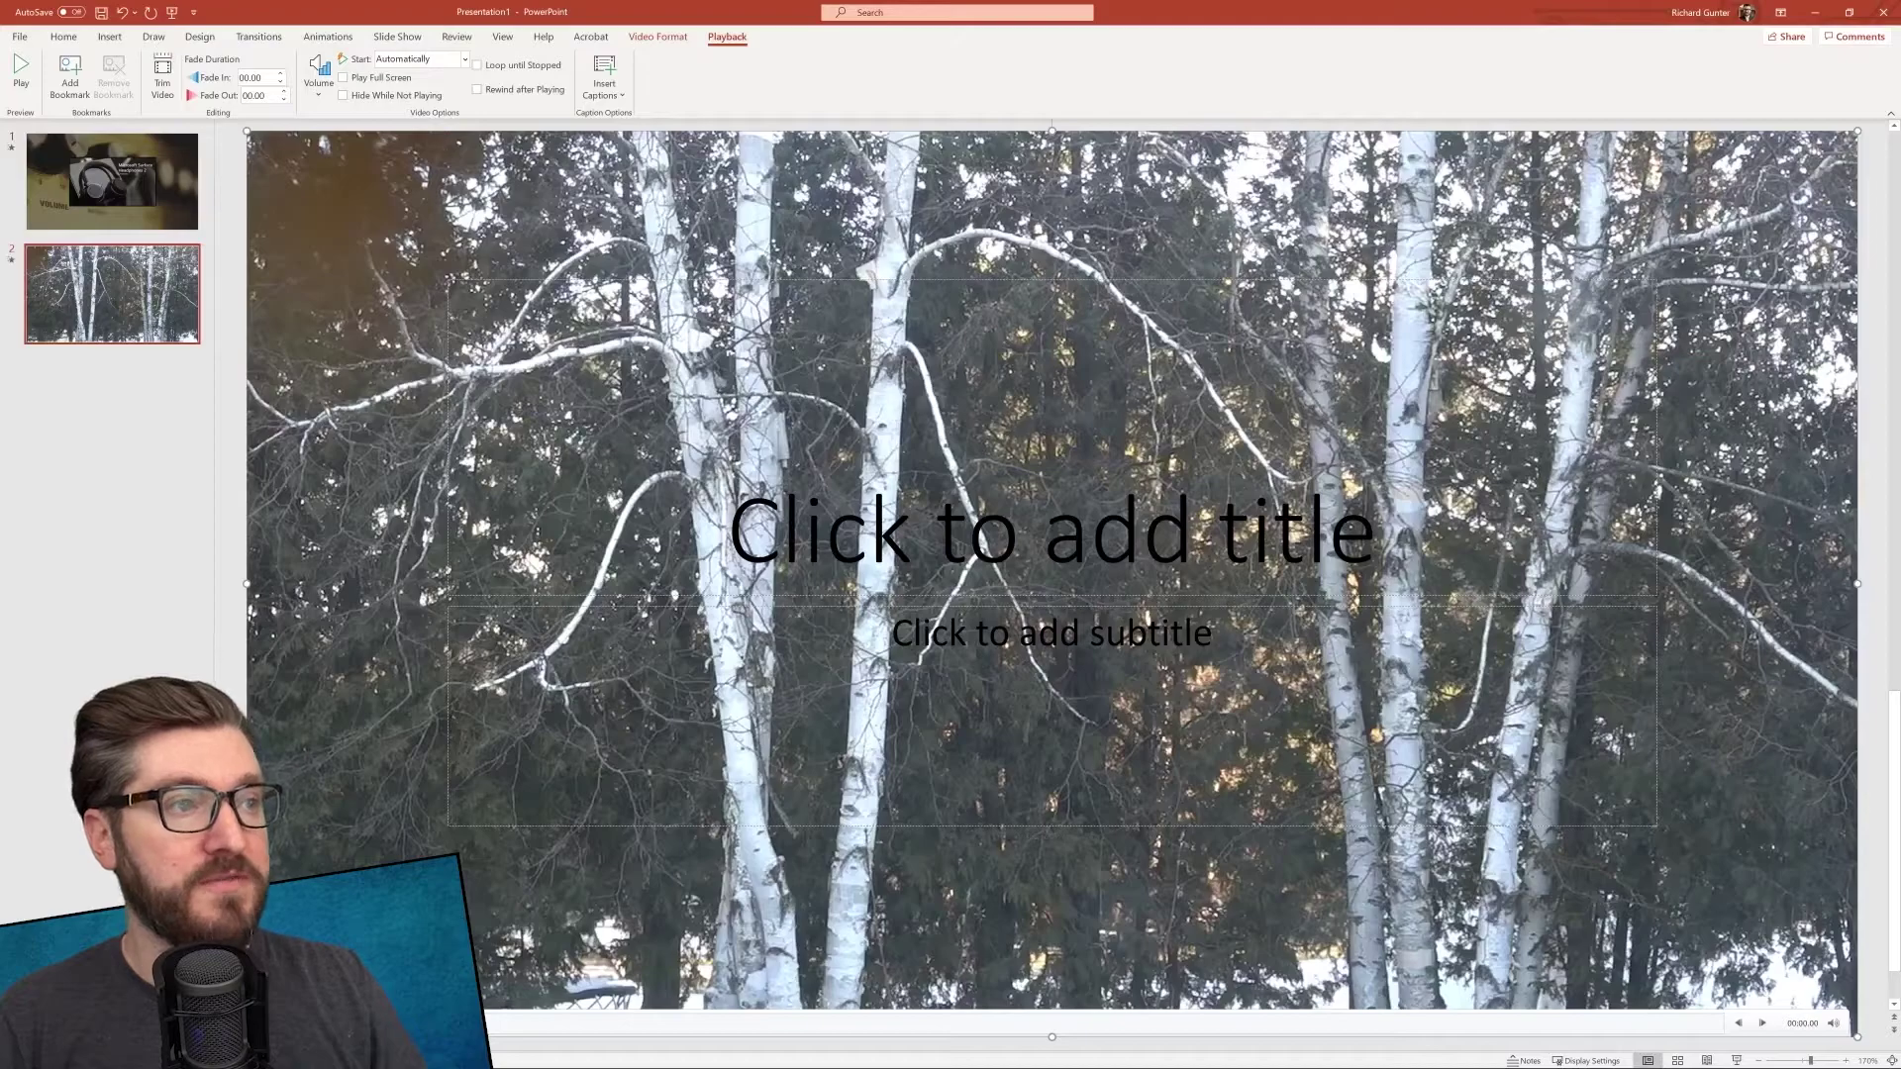
# Type the title 'Spooky Forest' on slide 2, then select the tree video's playback settings.
pyautogui.click(1051, 530)
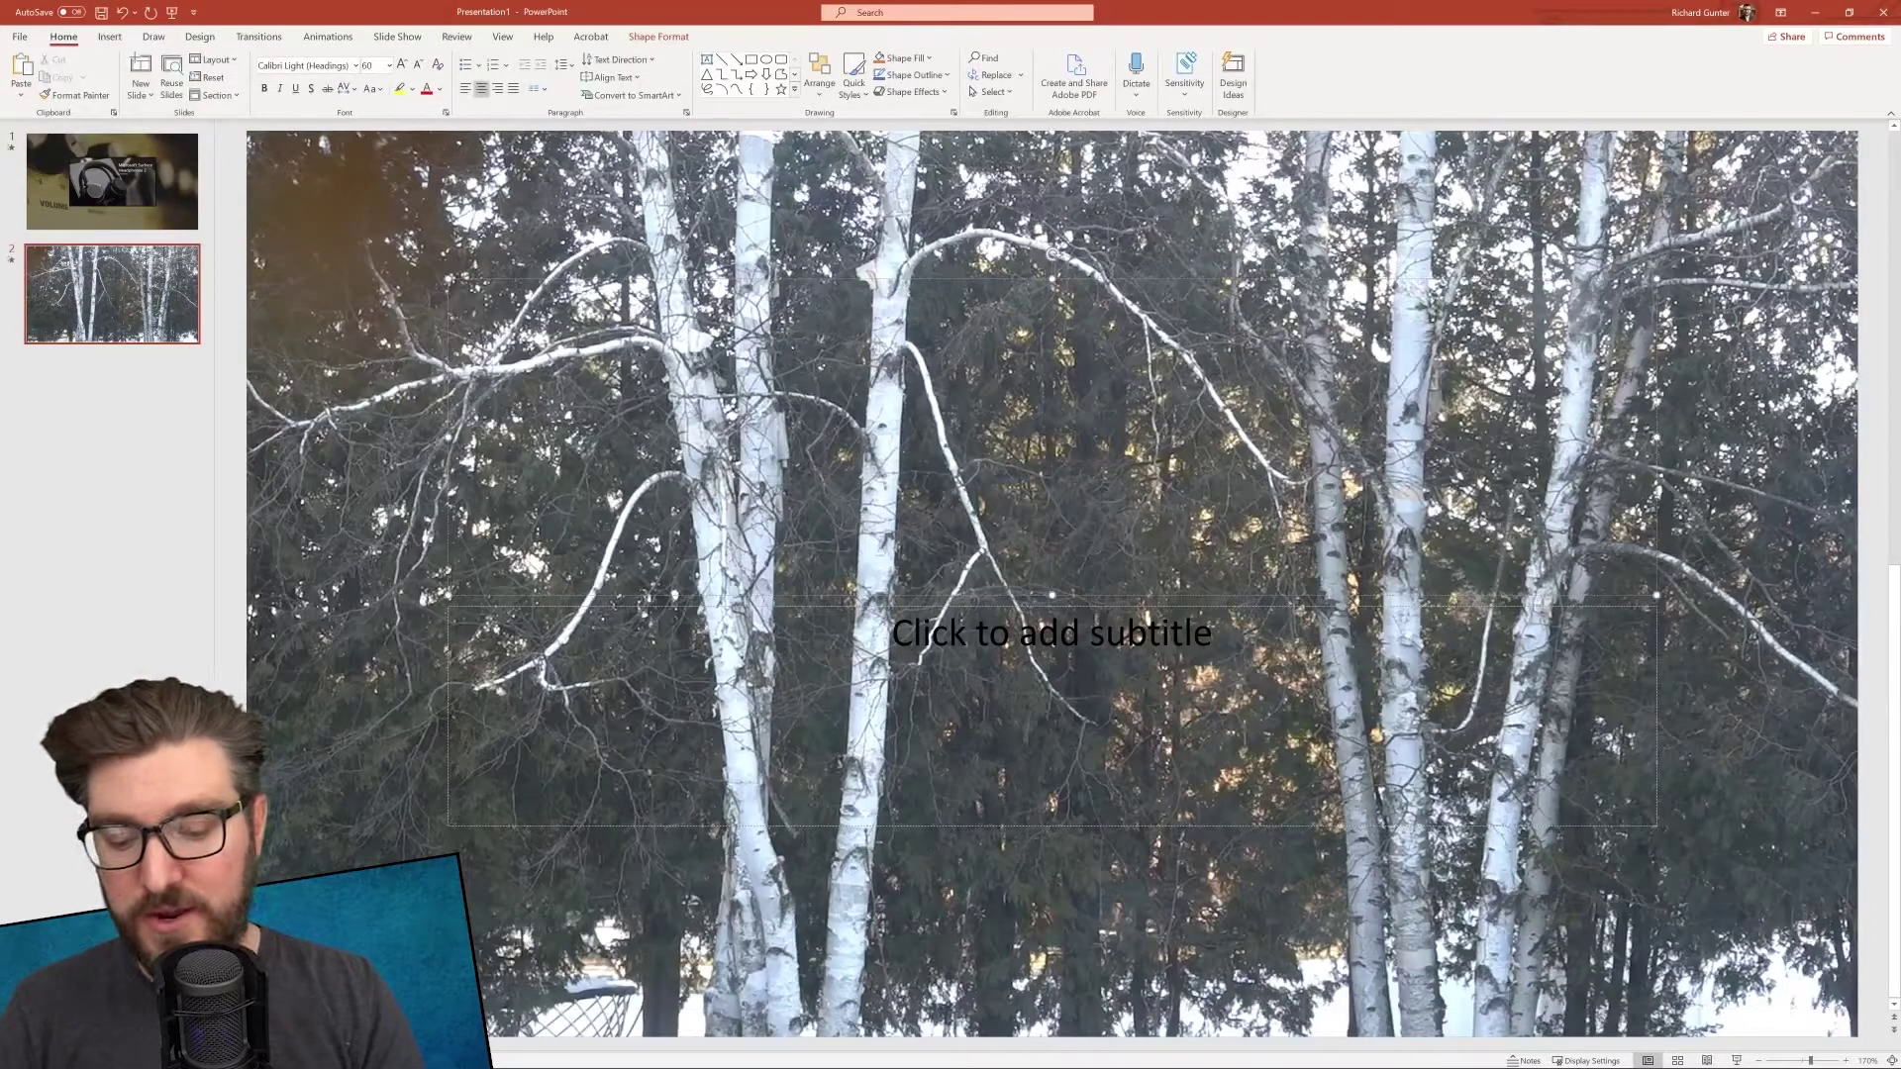
pyautogui.write('Spooky Fo')
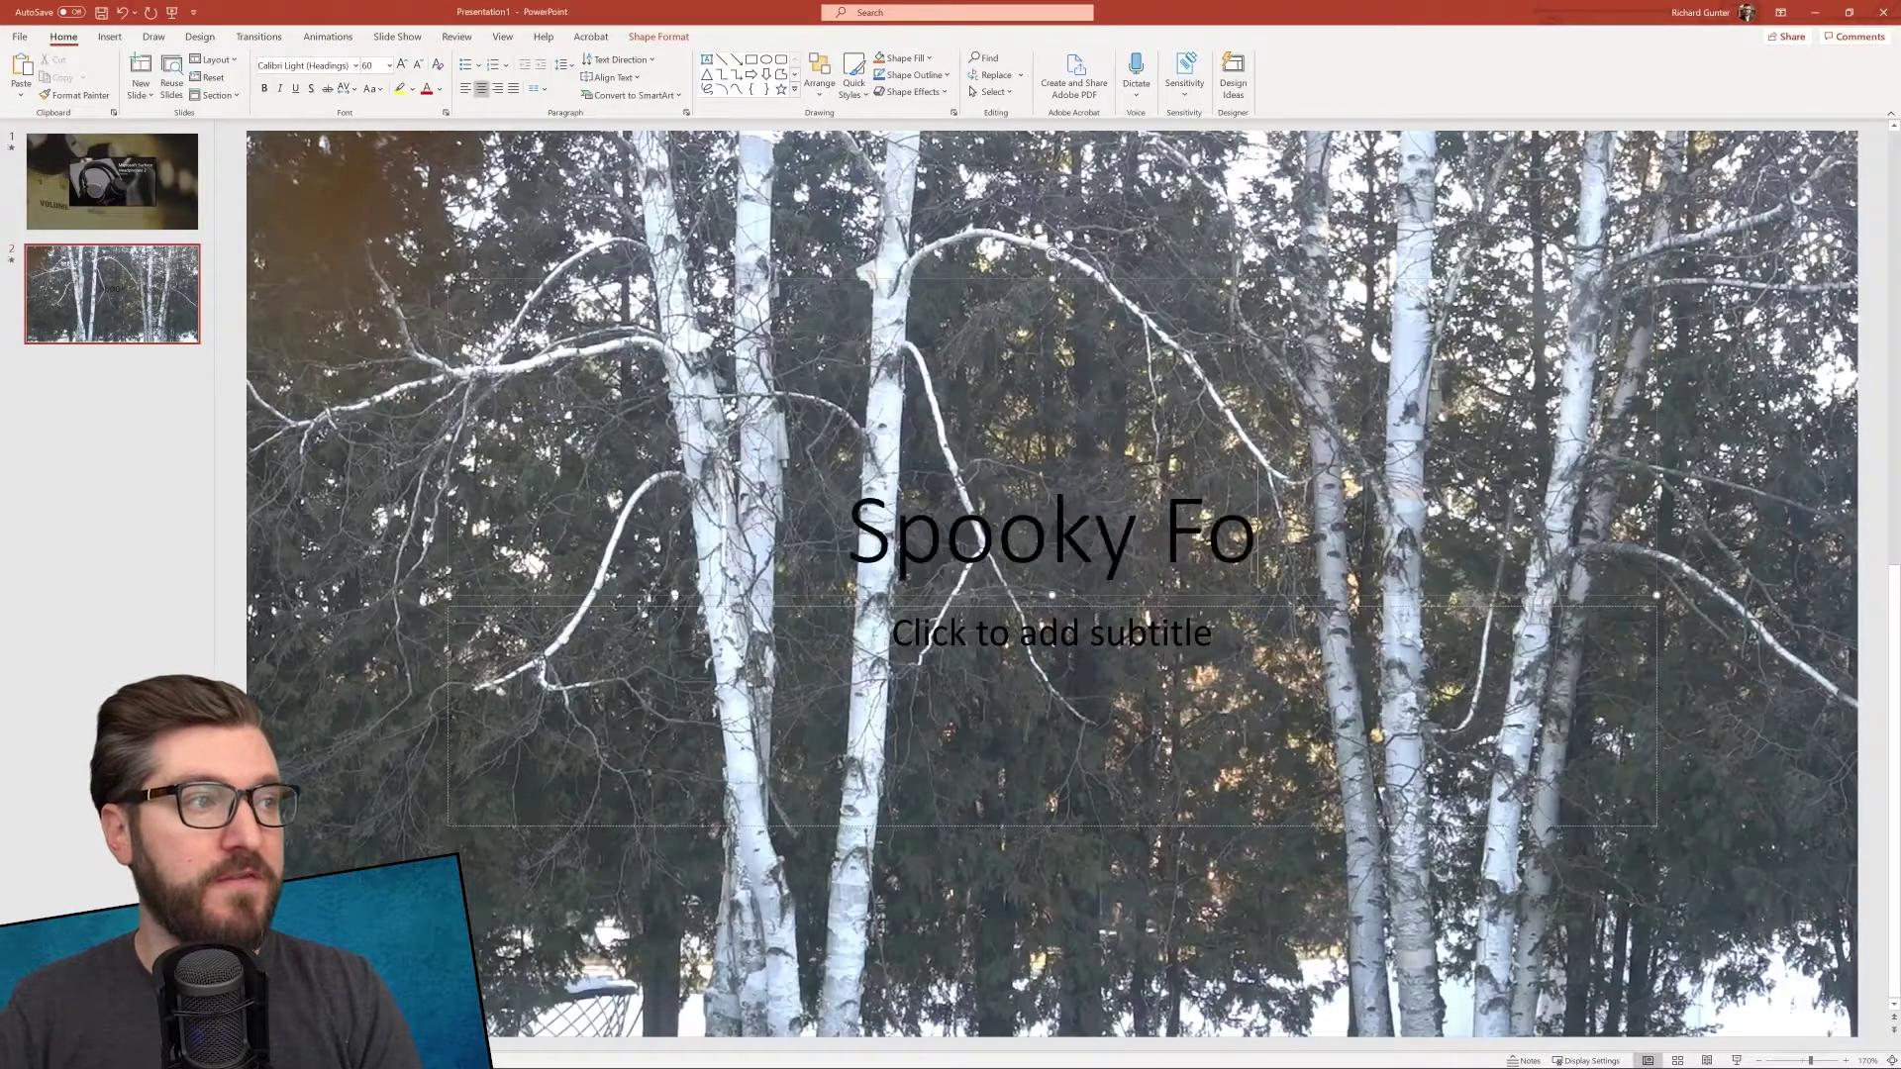
pyautogui.write('re')
pyautogui.press('BackSpace')
pyautogui.write('rest')
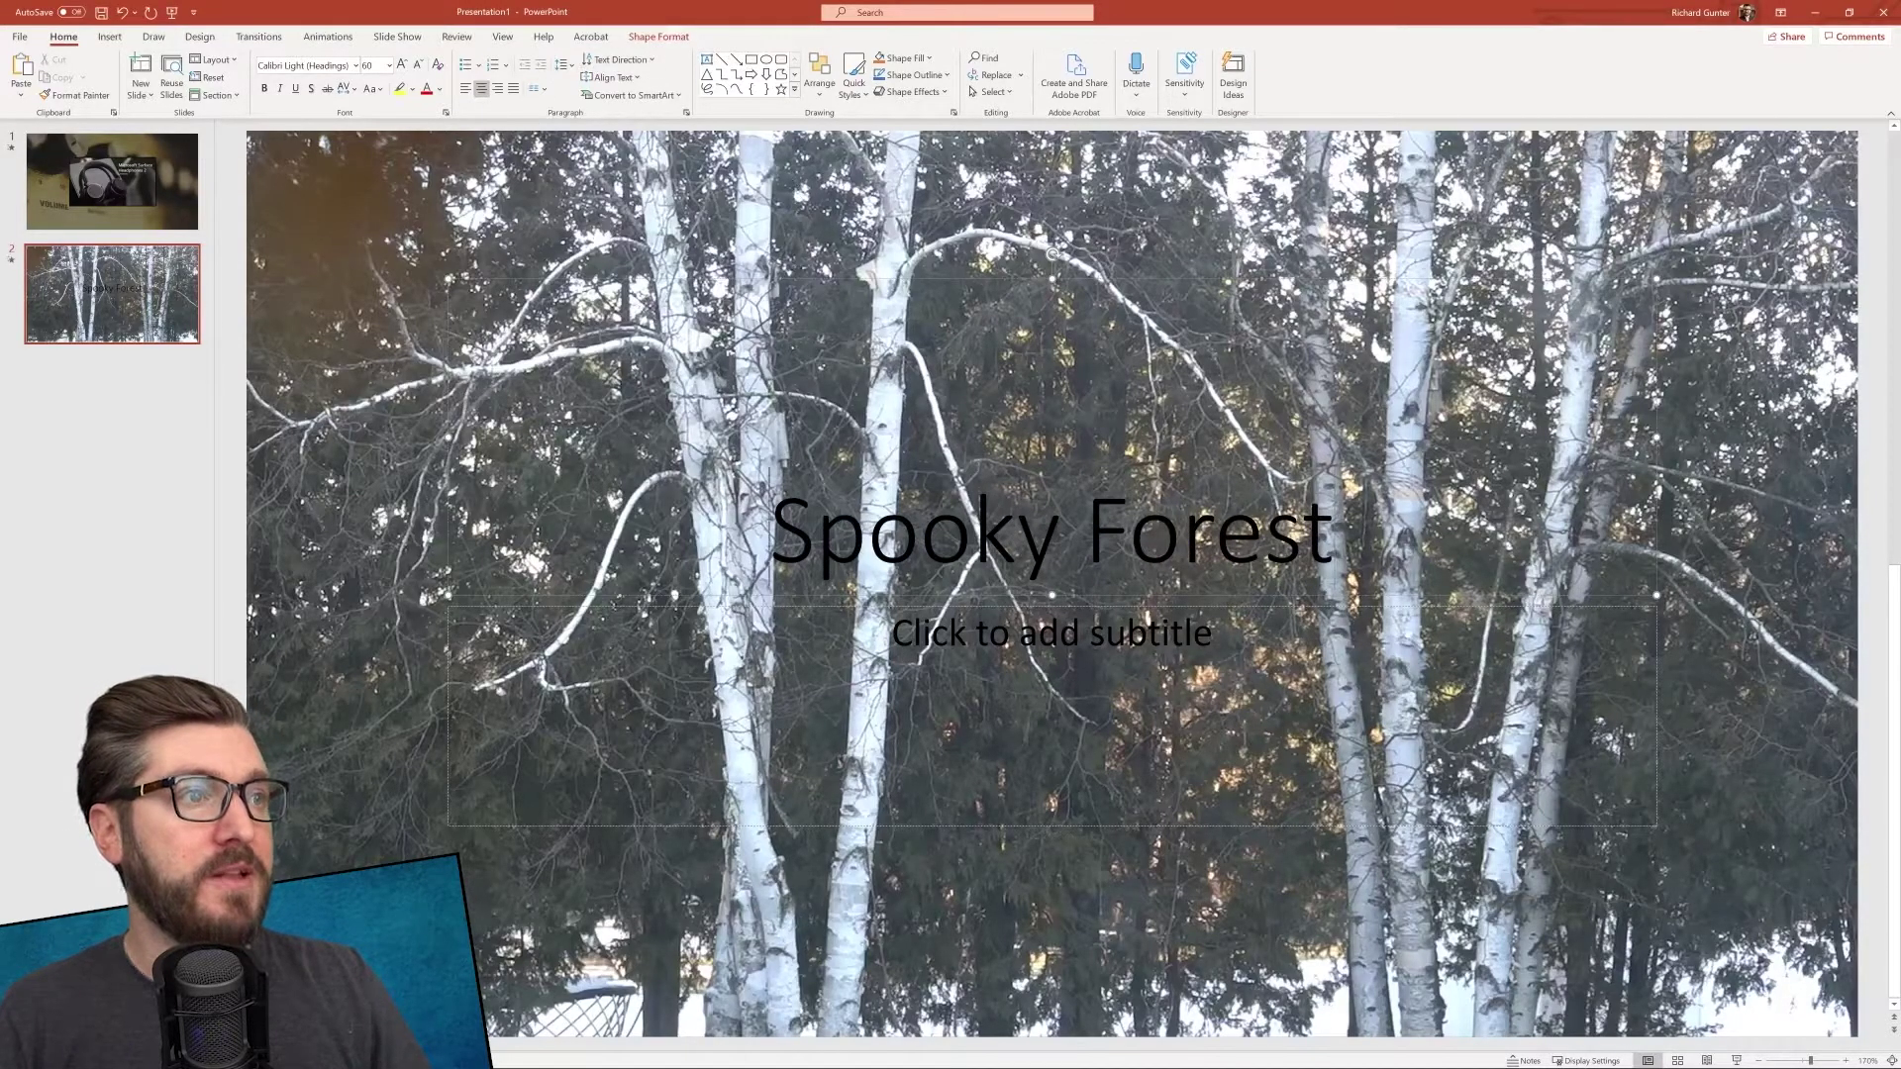
pyautogui.click(780, 236)
pyautogui.click(728, 39)
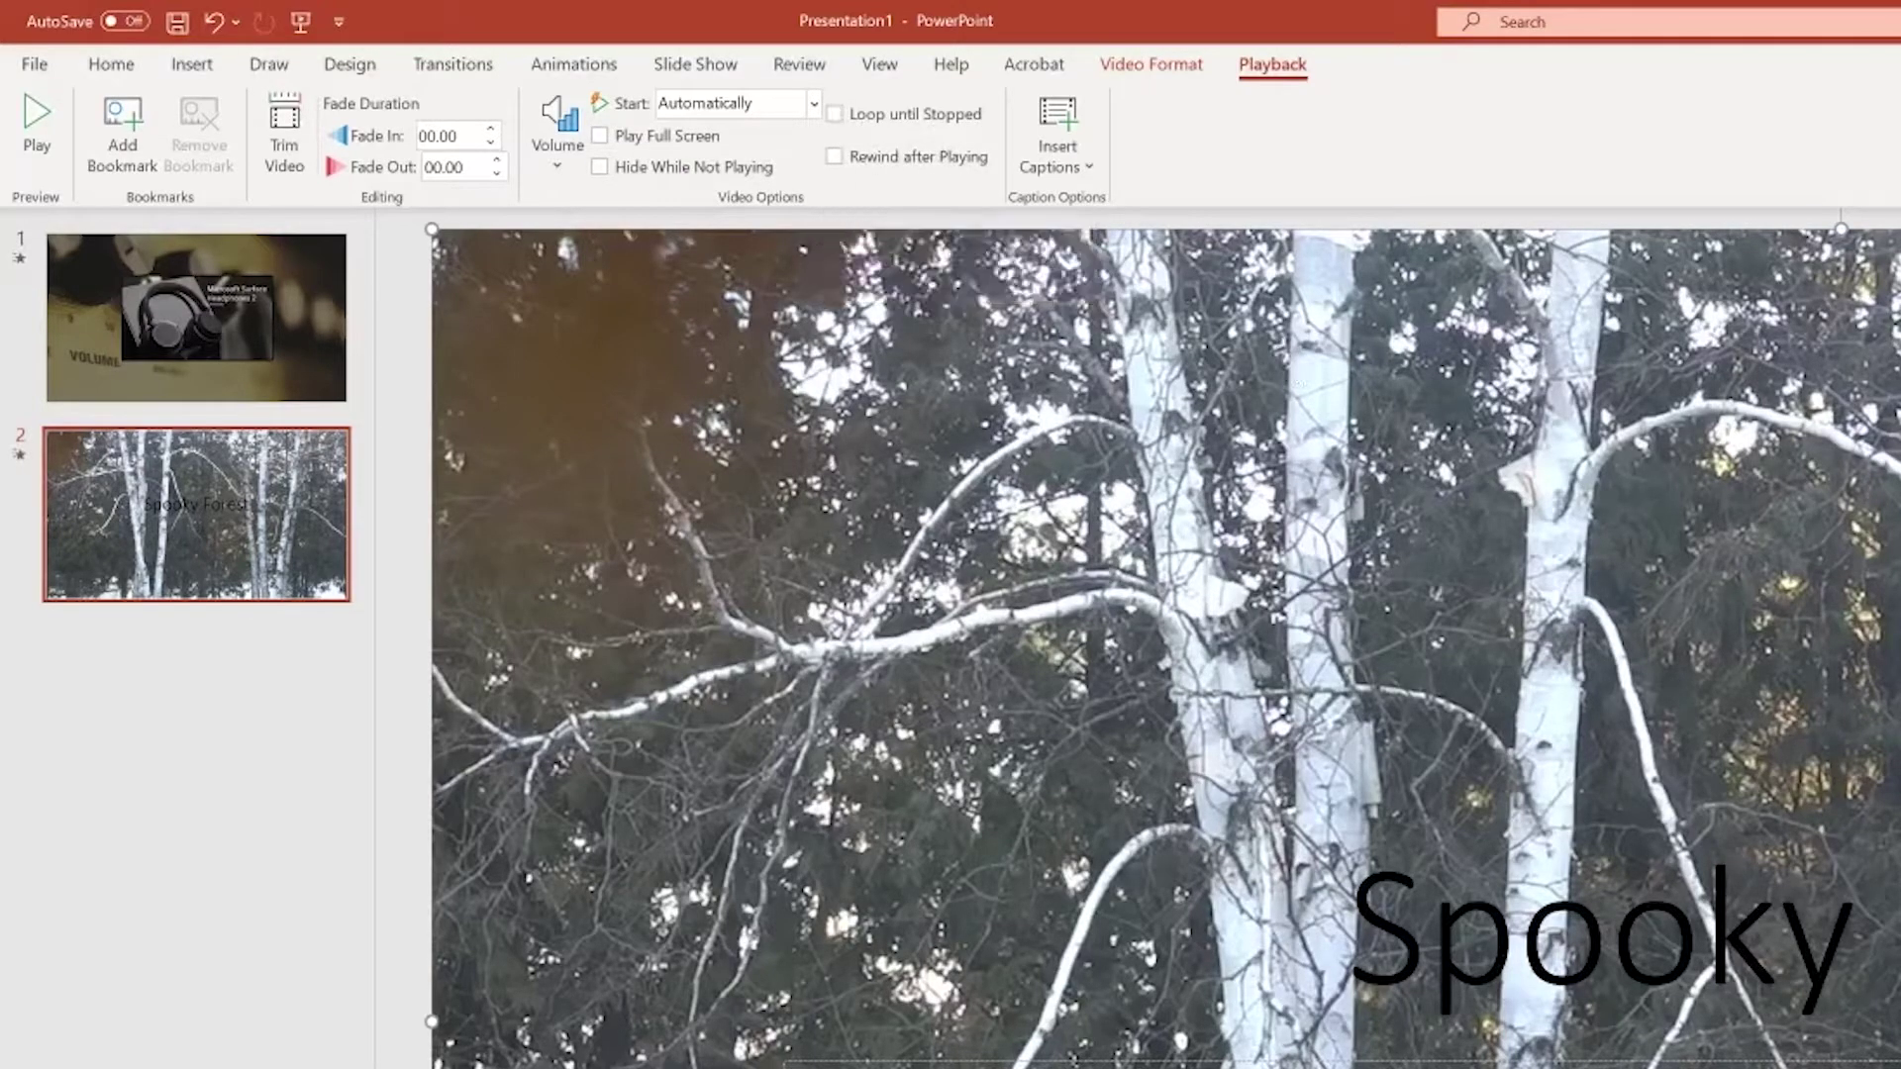
# Turn on Loop until Stopped for the tree video, leaving captions off.
pyautogui.click(834, 119)
pyautogui.click(1071, 164)
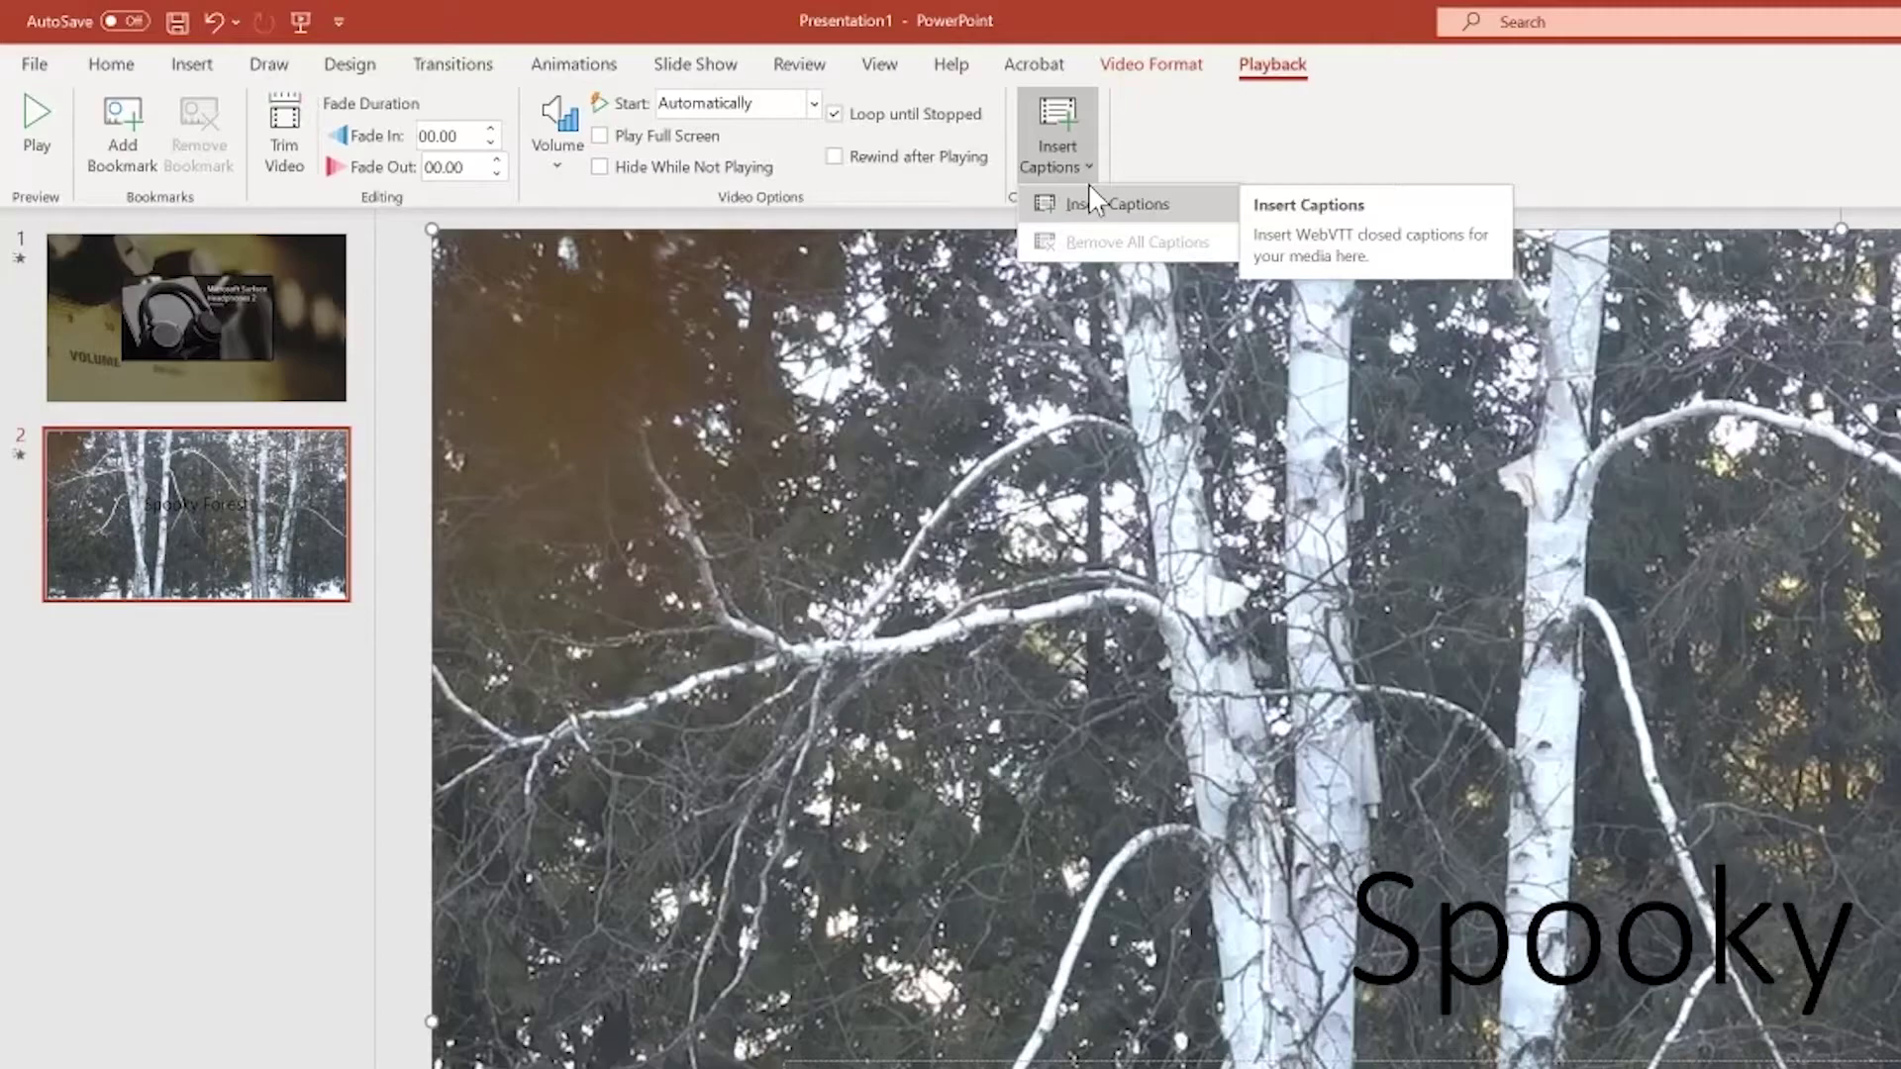
pyautogui.press('Escape')
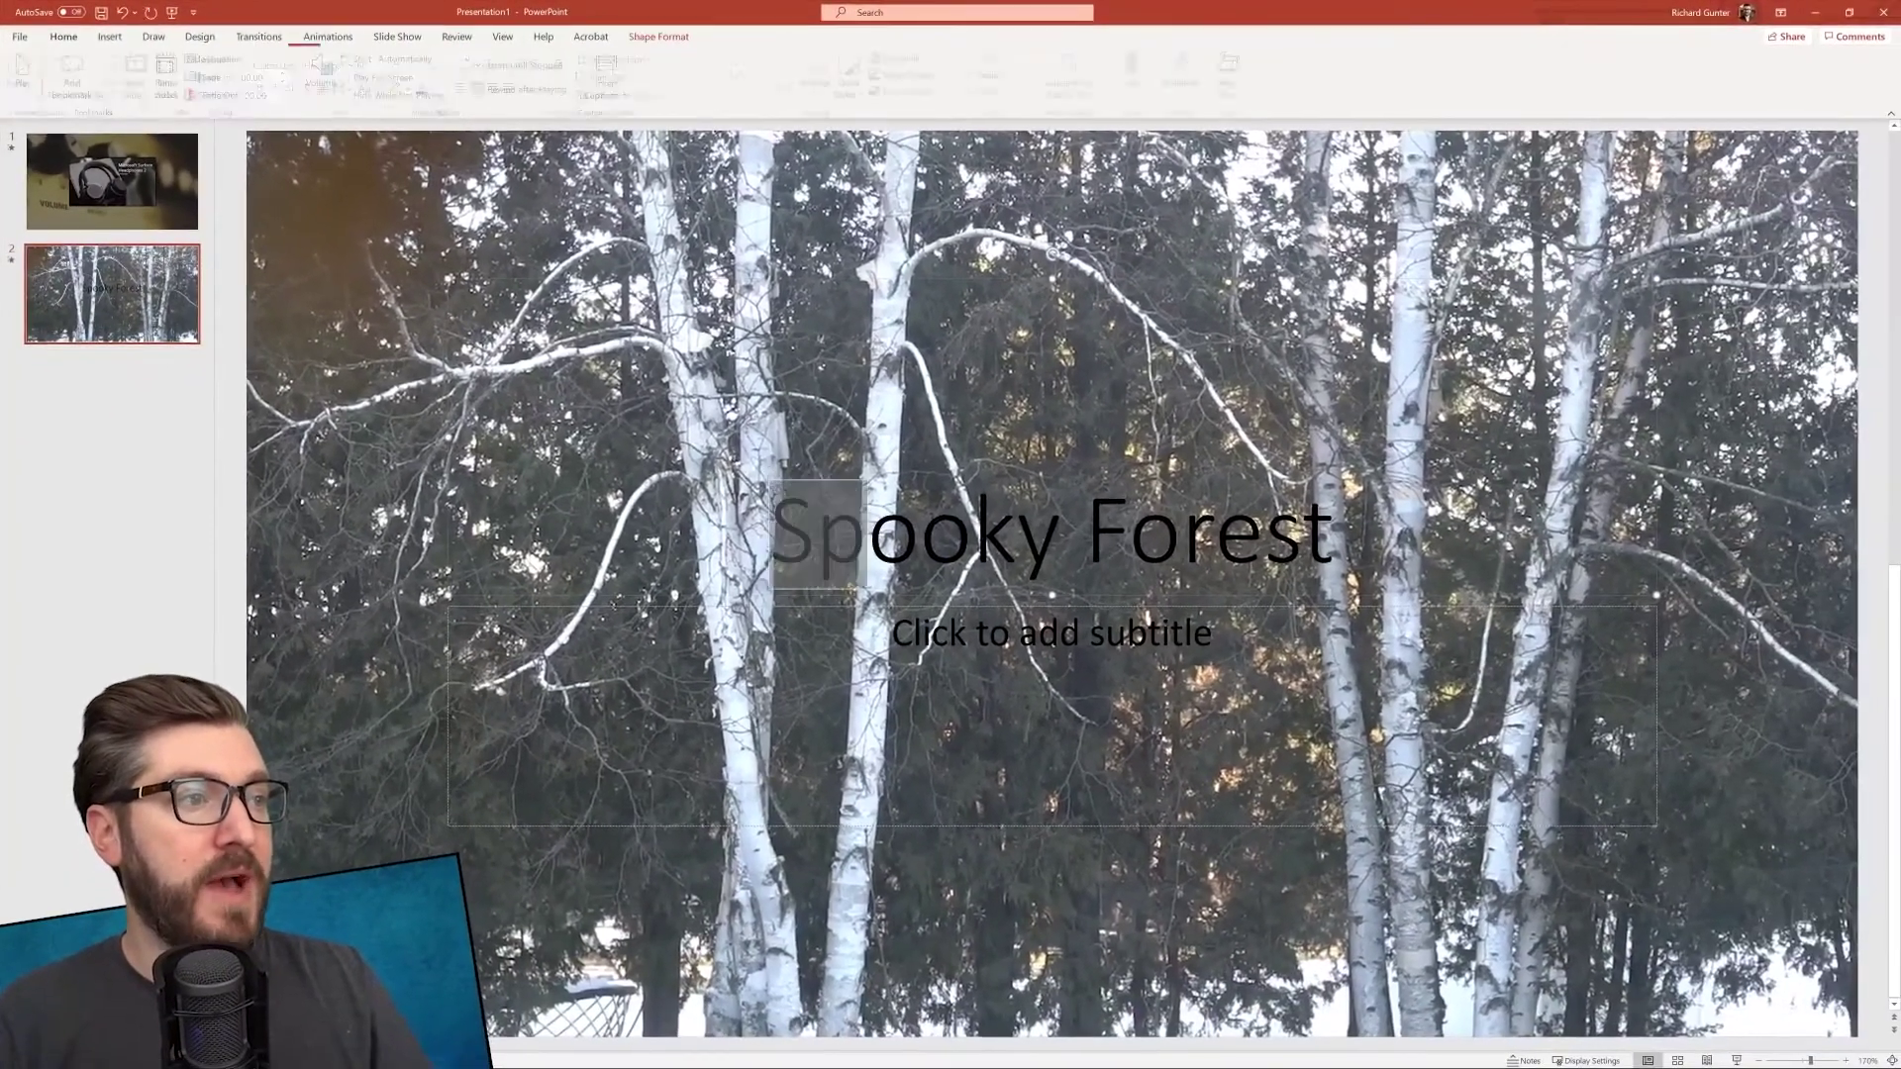
# Format the 'Spooky Forest' title in Algerian at 88 pt, then move to slide 1.
pyautogui.moveTo(863, 594); pyautogui.dragTo(1515, 594)
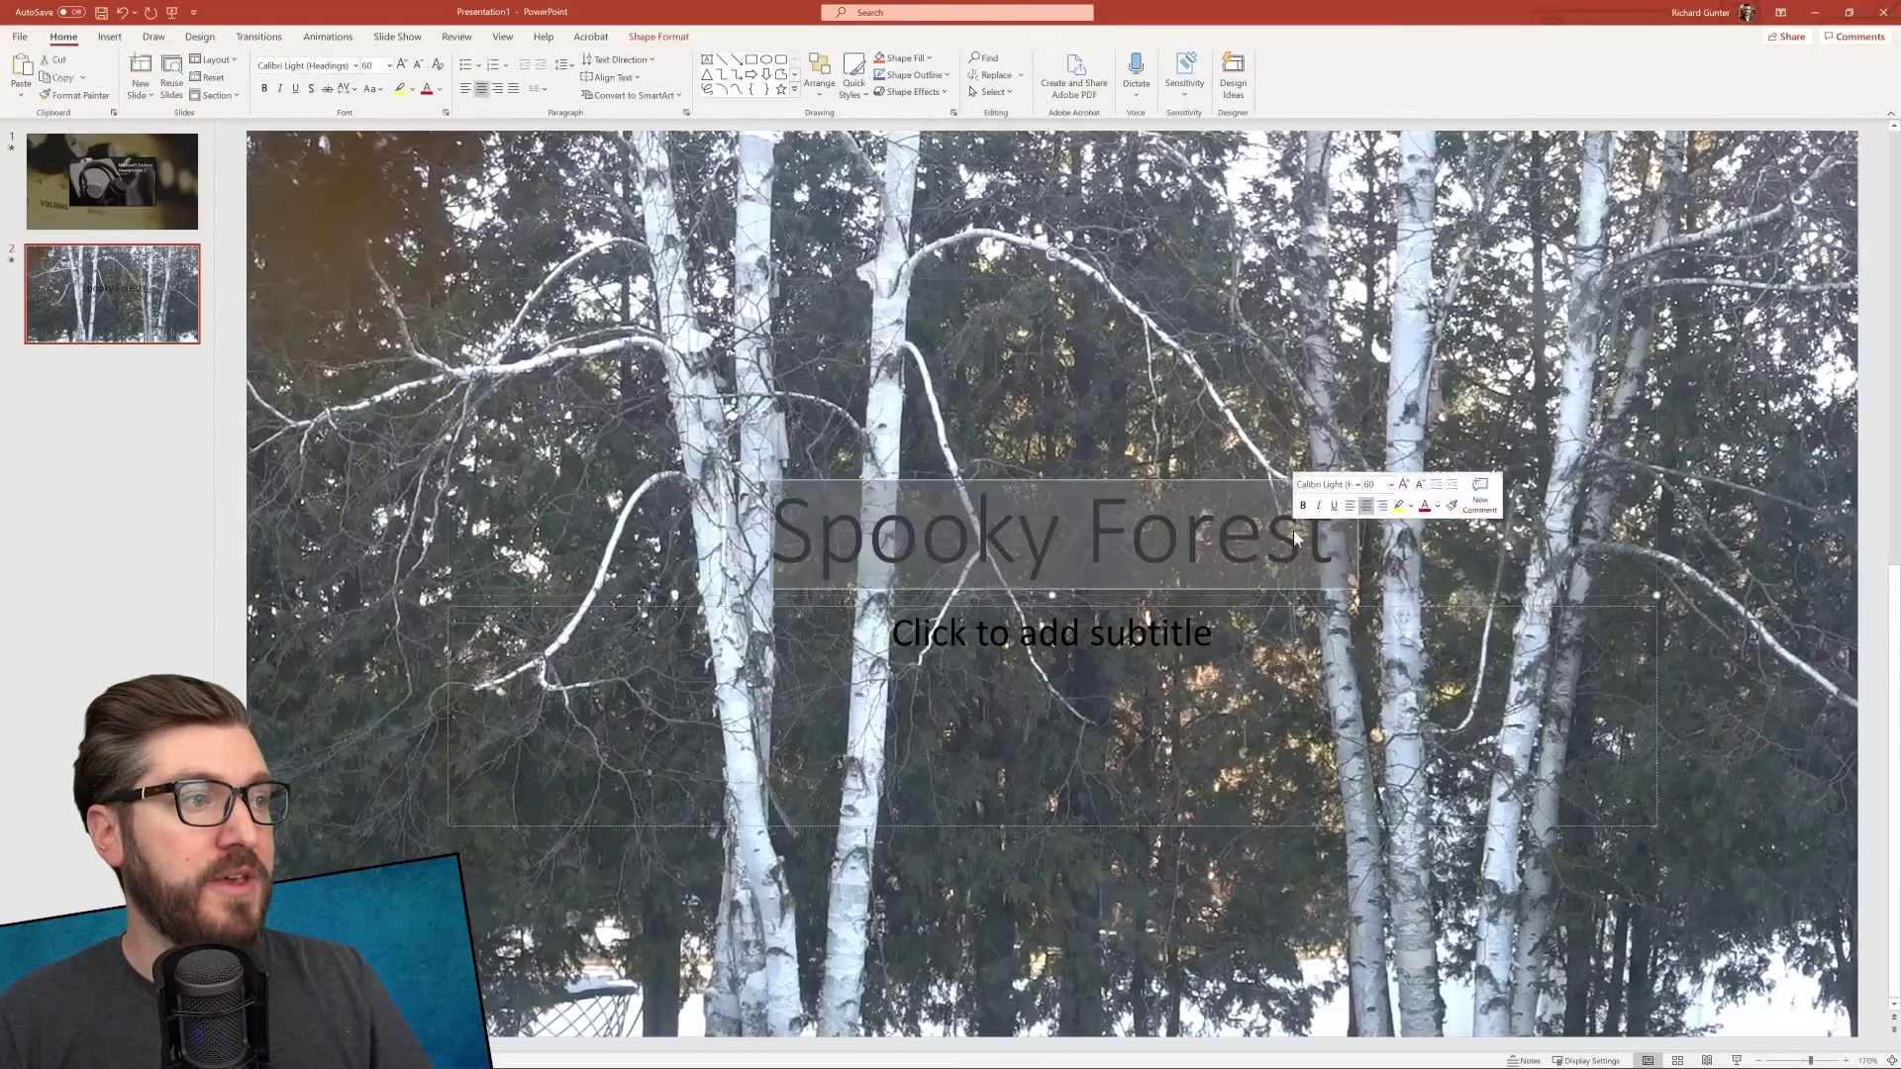
pyautogui.click(355, 65)
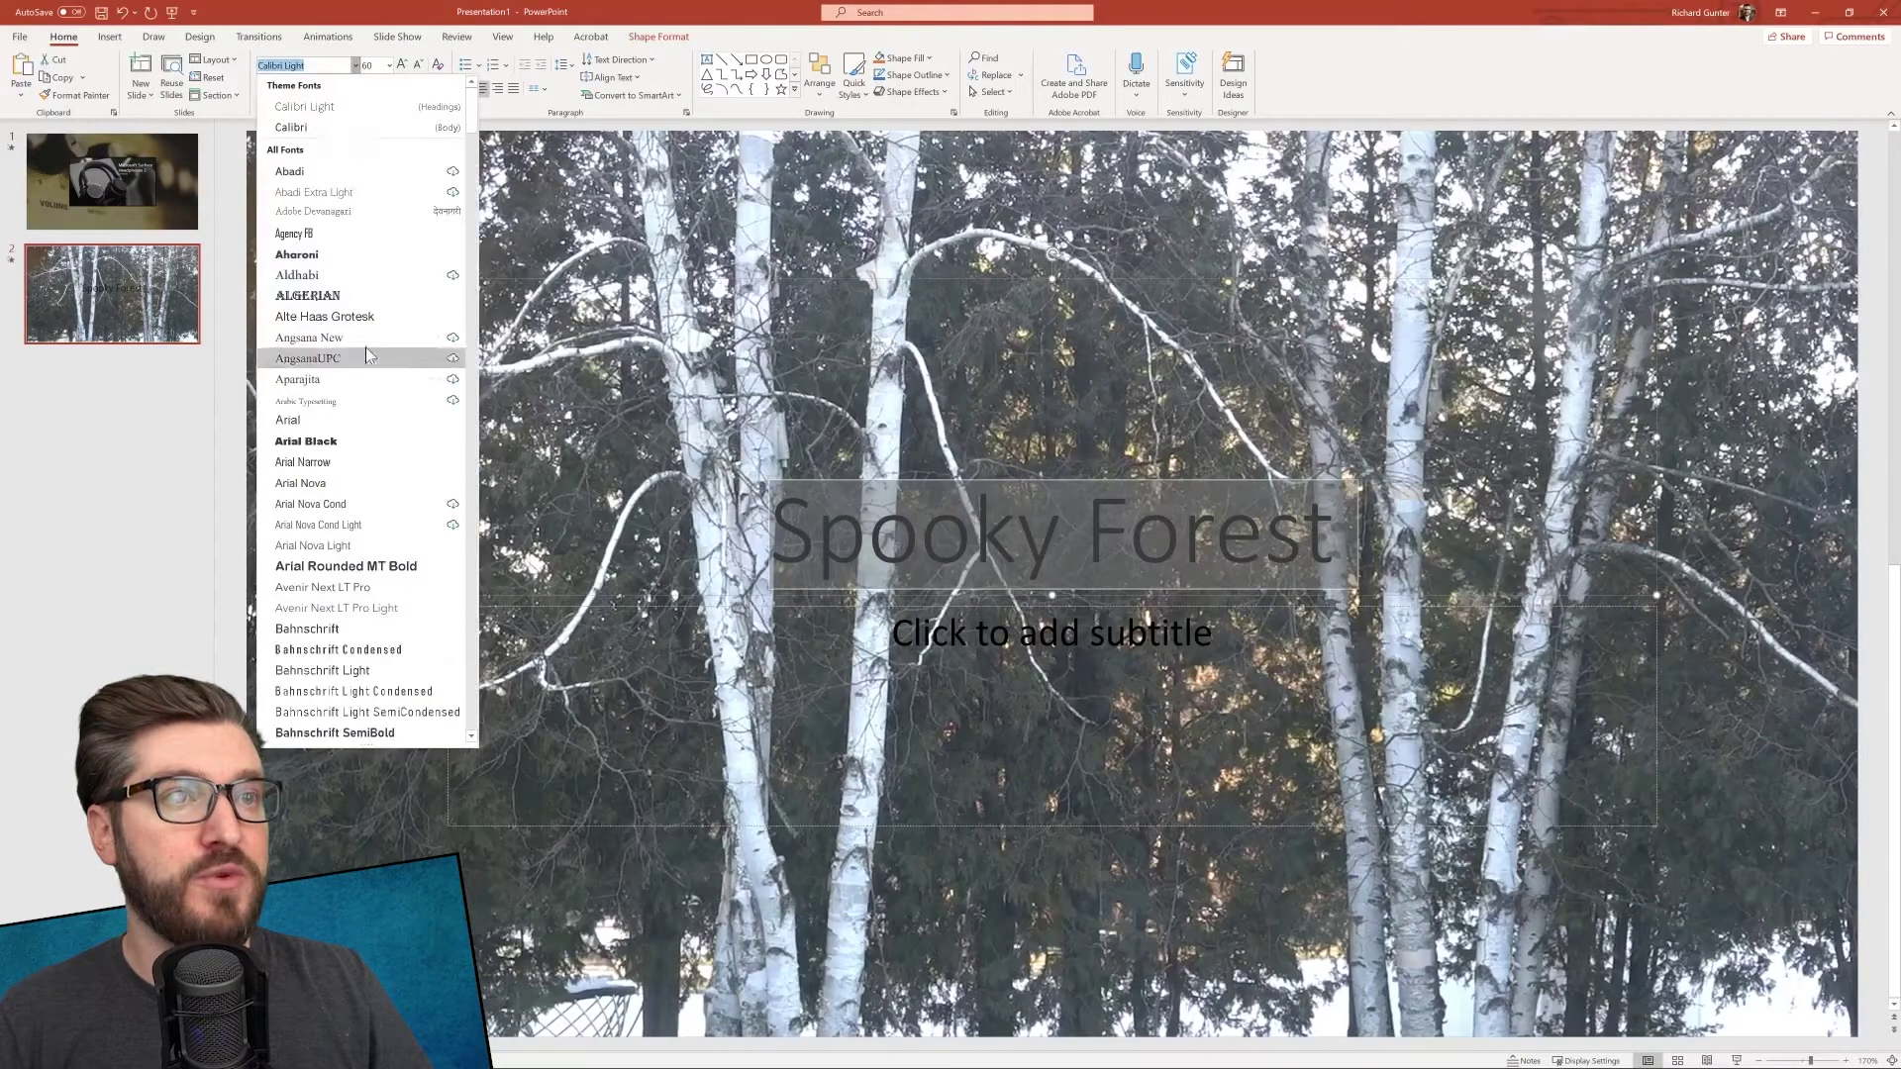
pyautogui.click(332, 299)
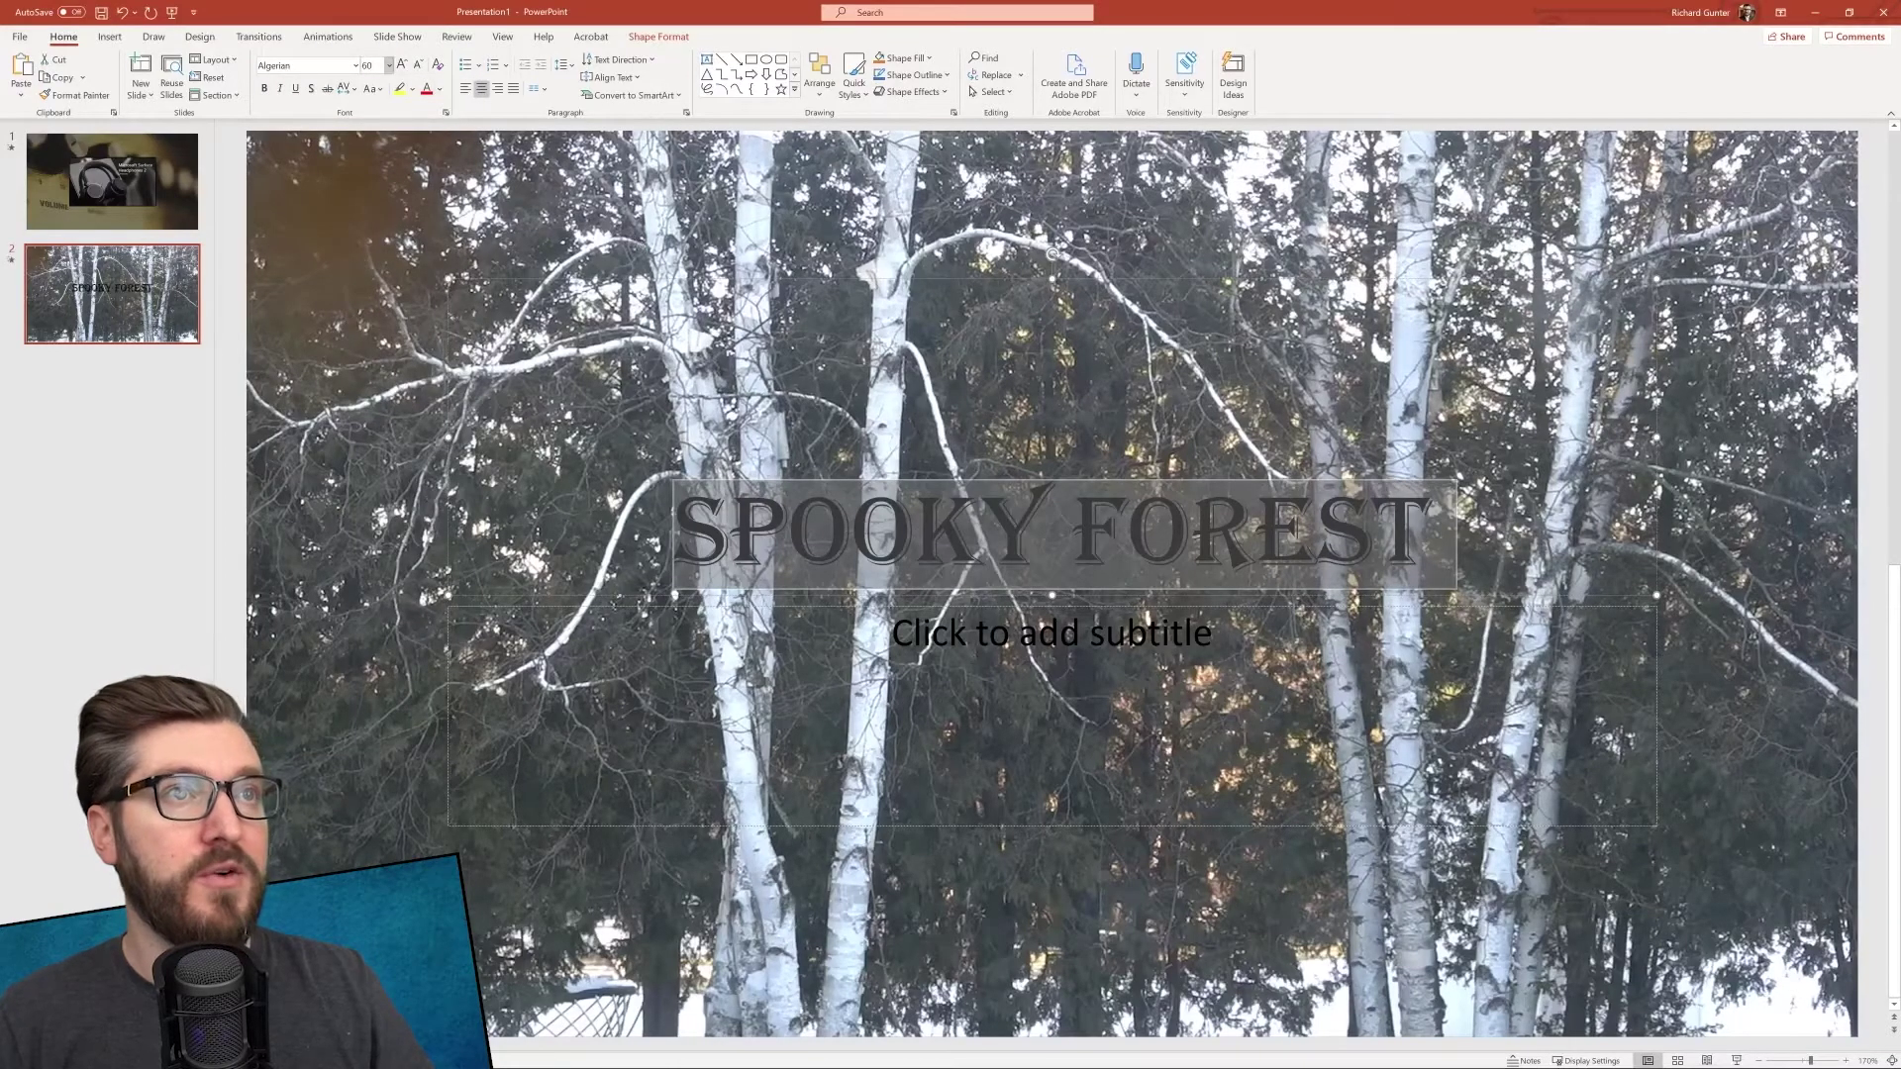
pyautogui.click(390, 65)
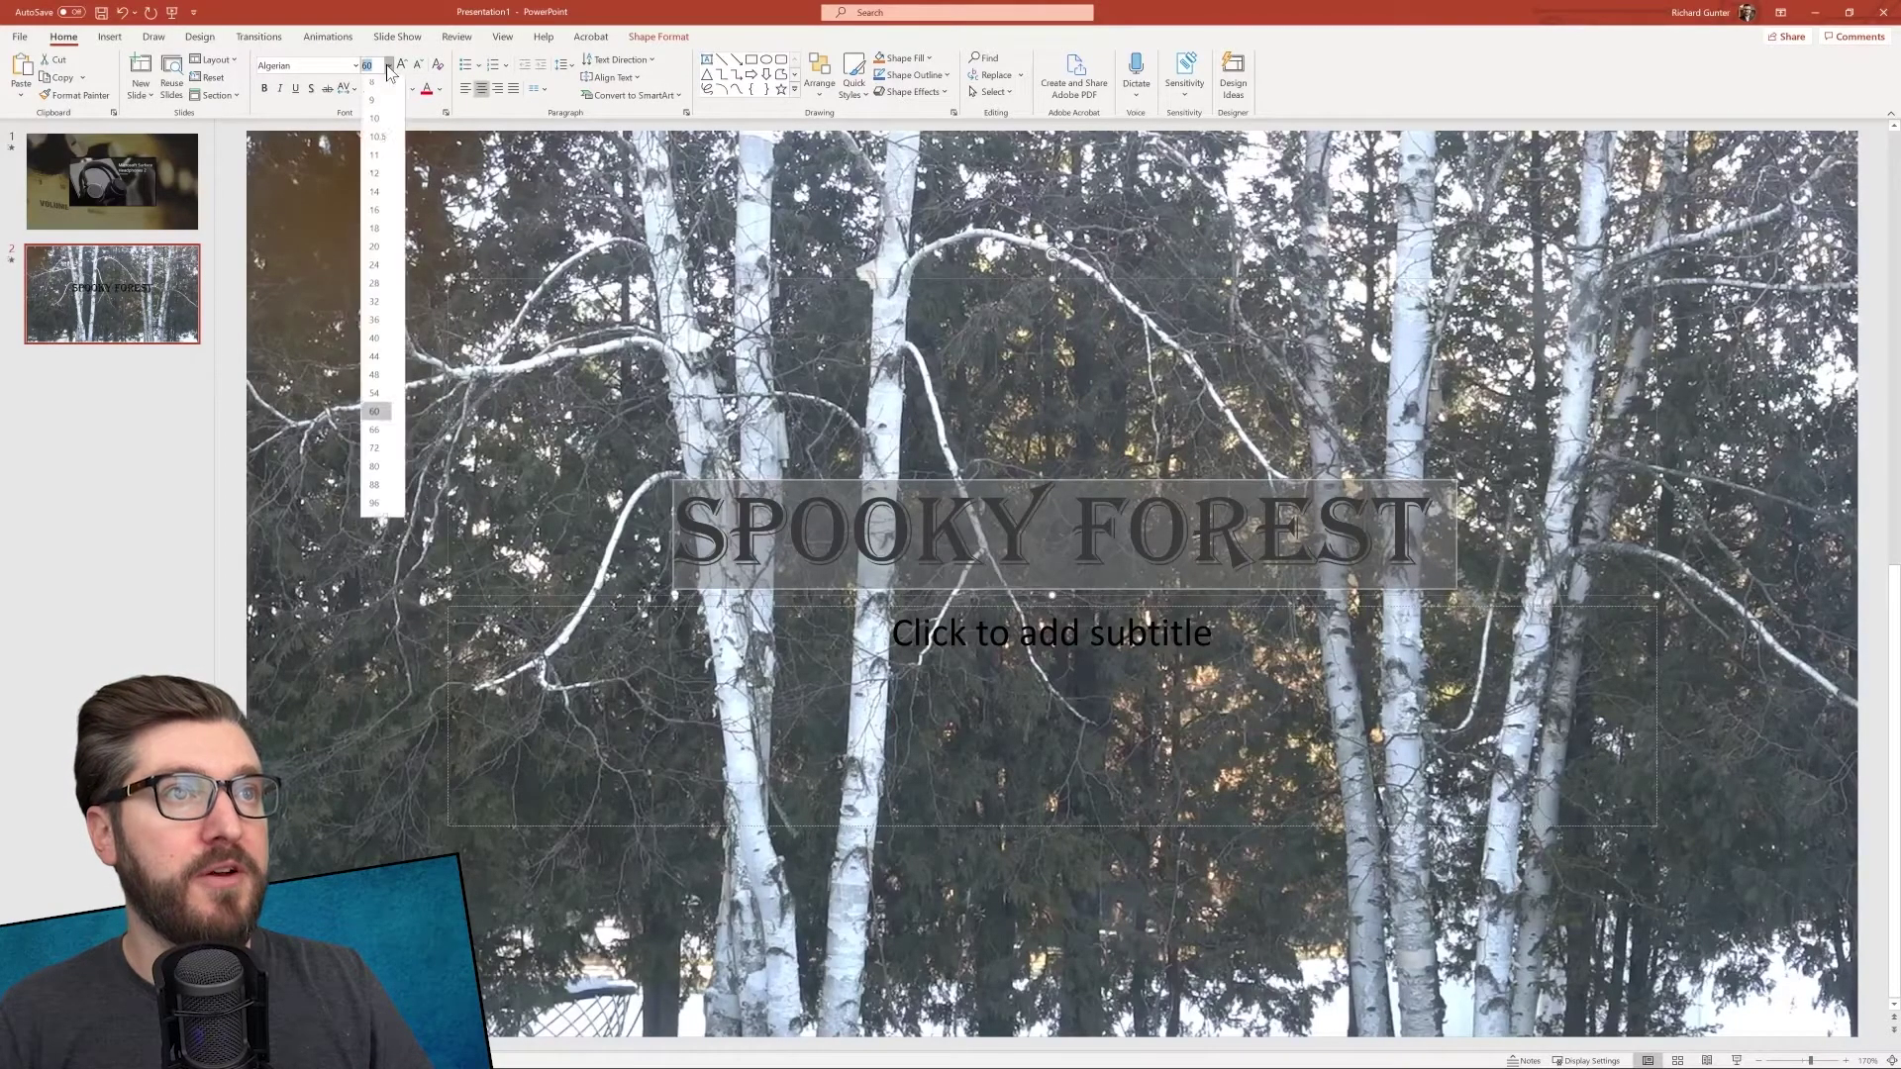
pyautogui.click(374, 487)
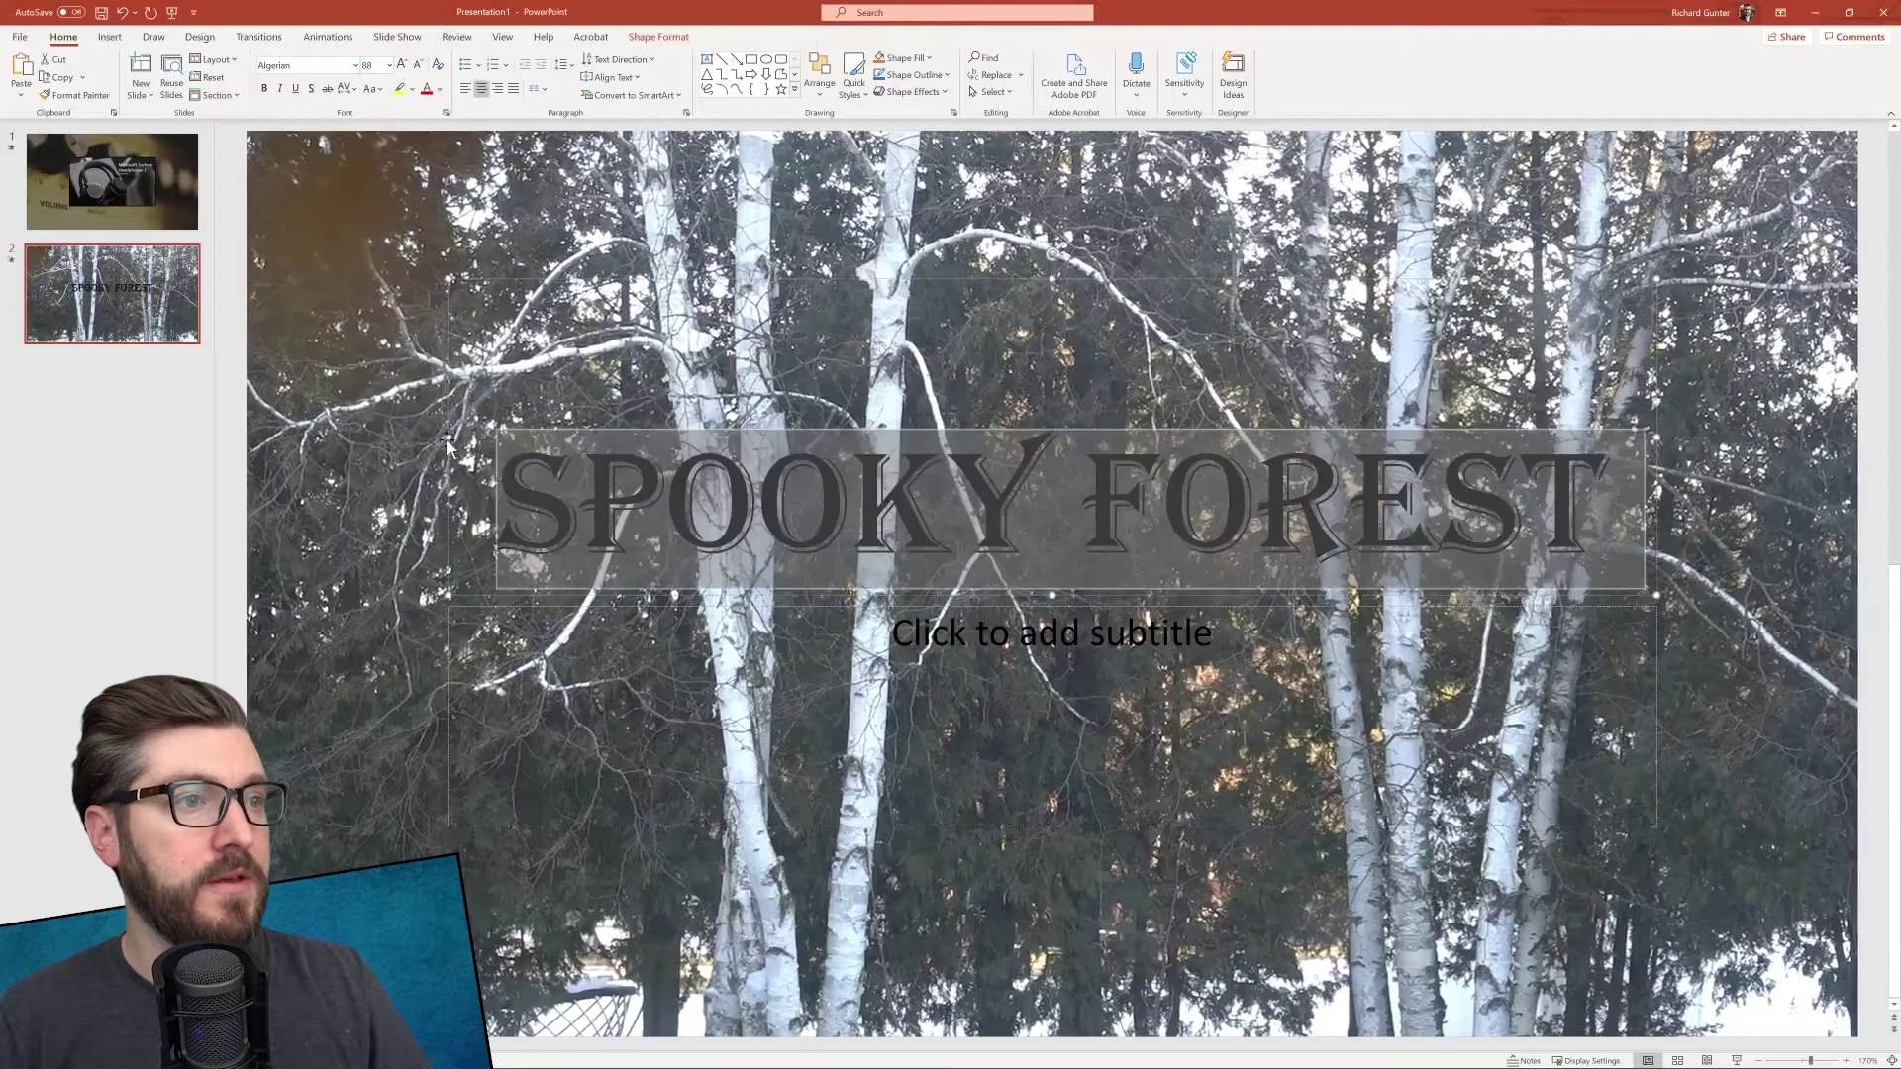
pyautogui.click(274, 127)
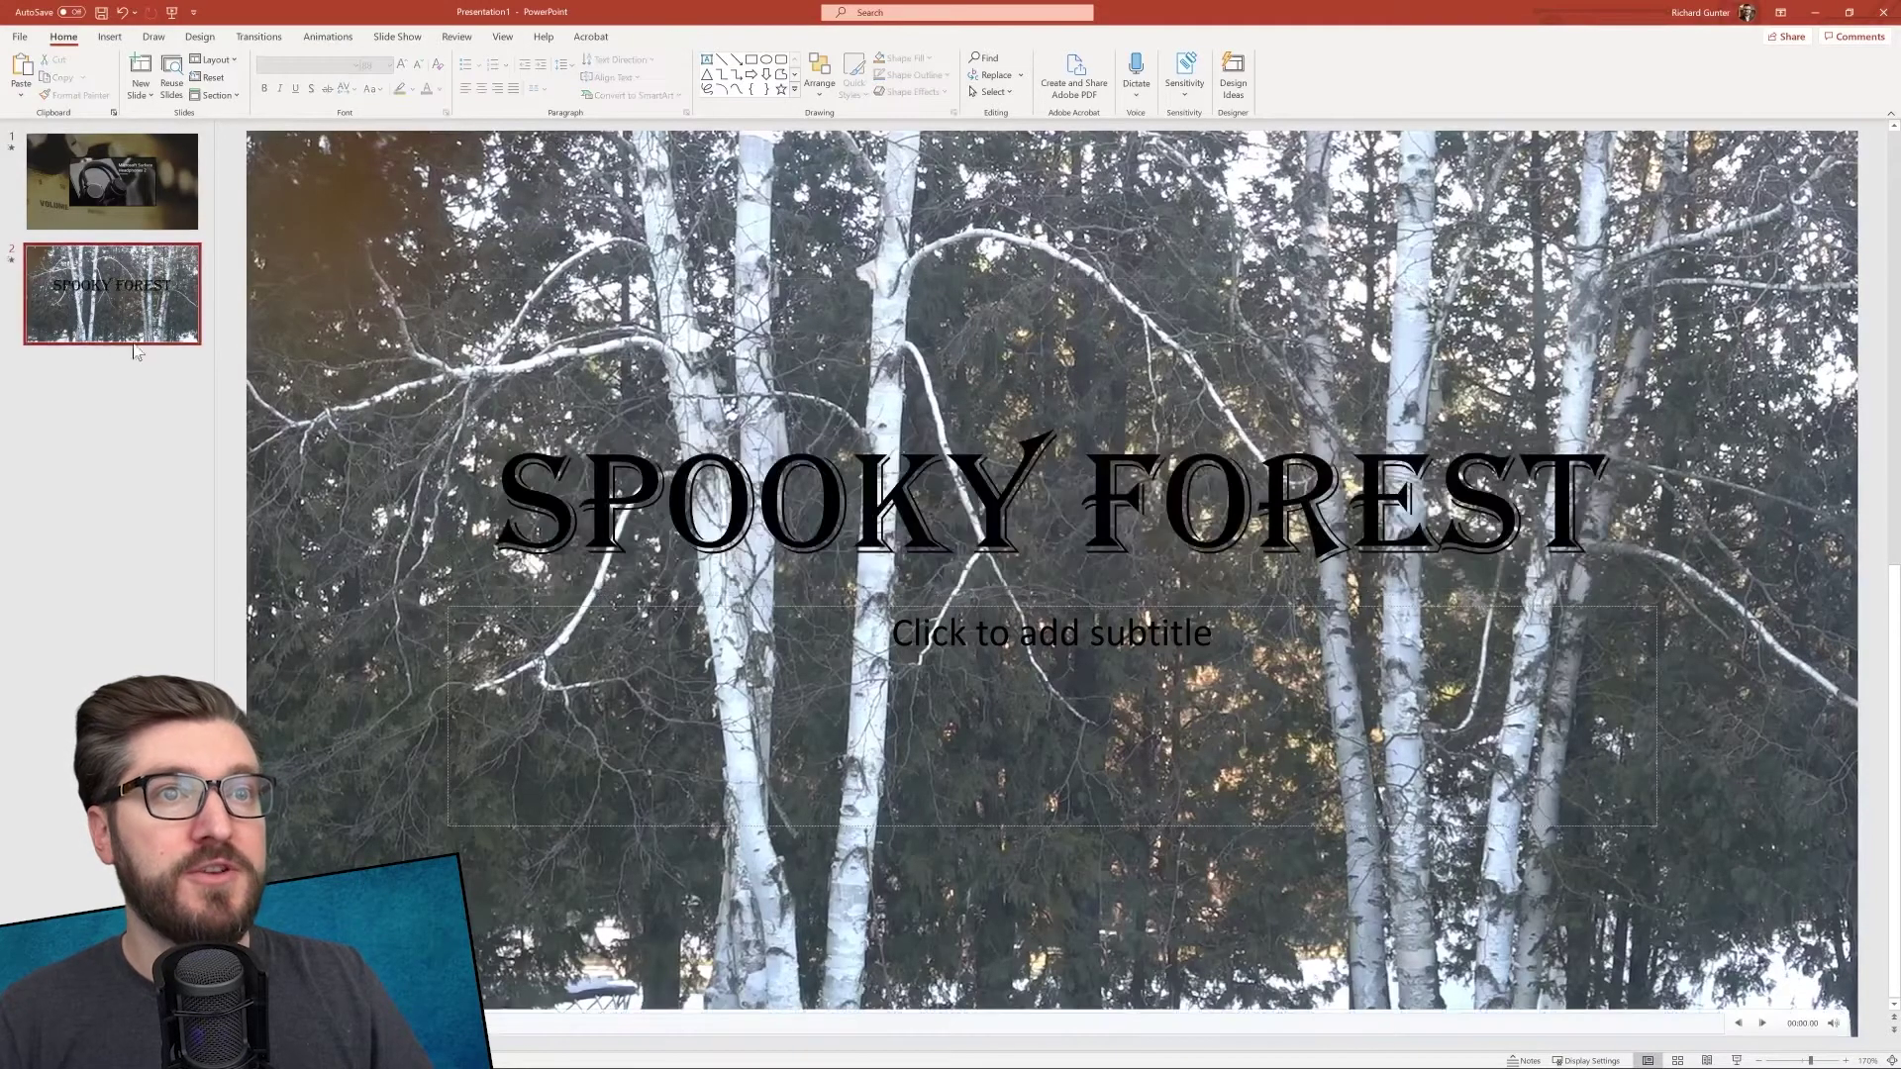
pyautogui.press('Up')
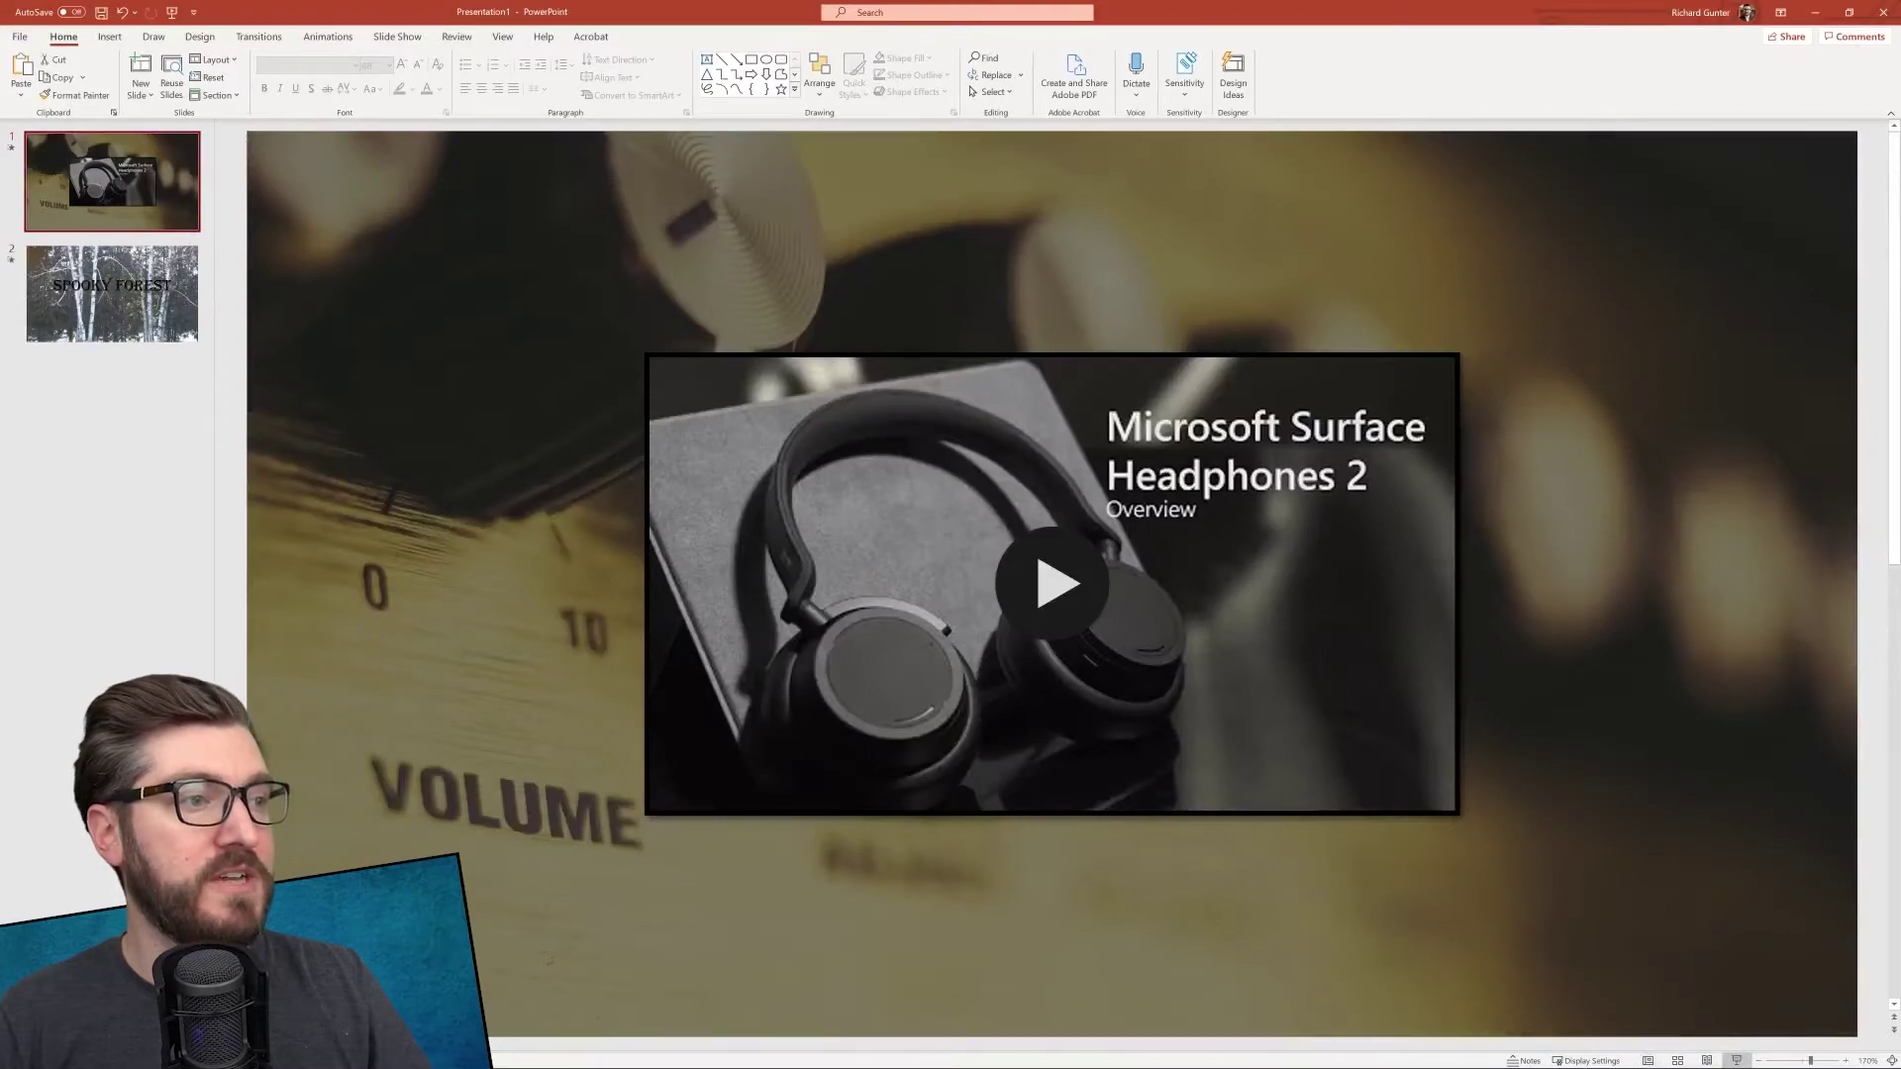
# Start the slide show from slide 1 and play the embedded YouTube headphones video.
pyautogui.click(1736, 1060)
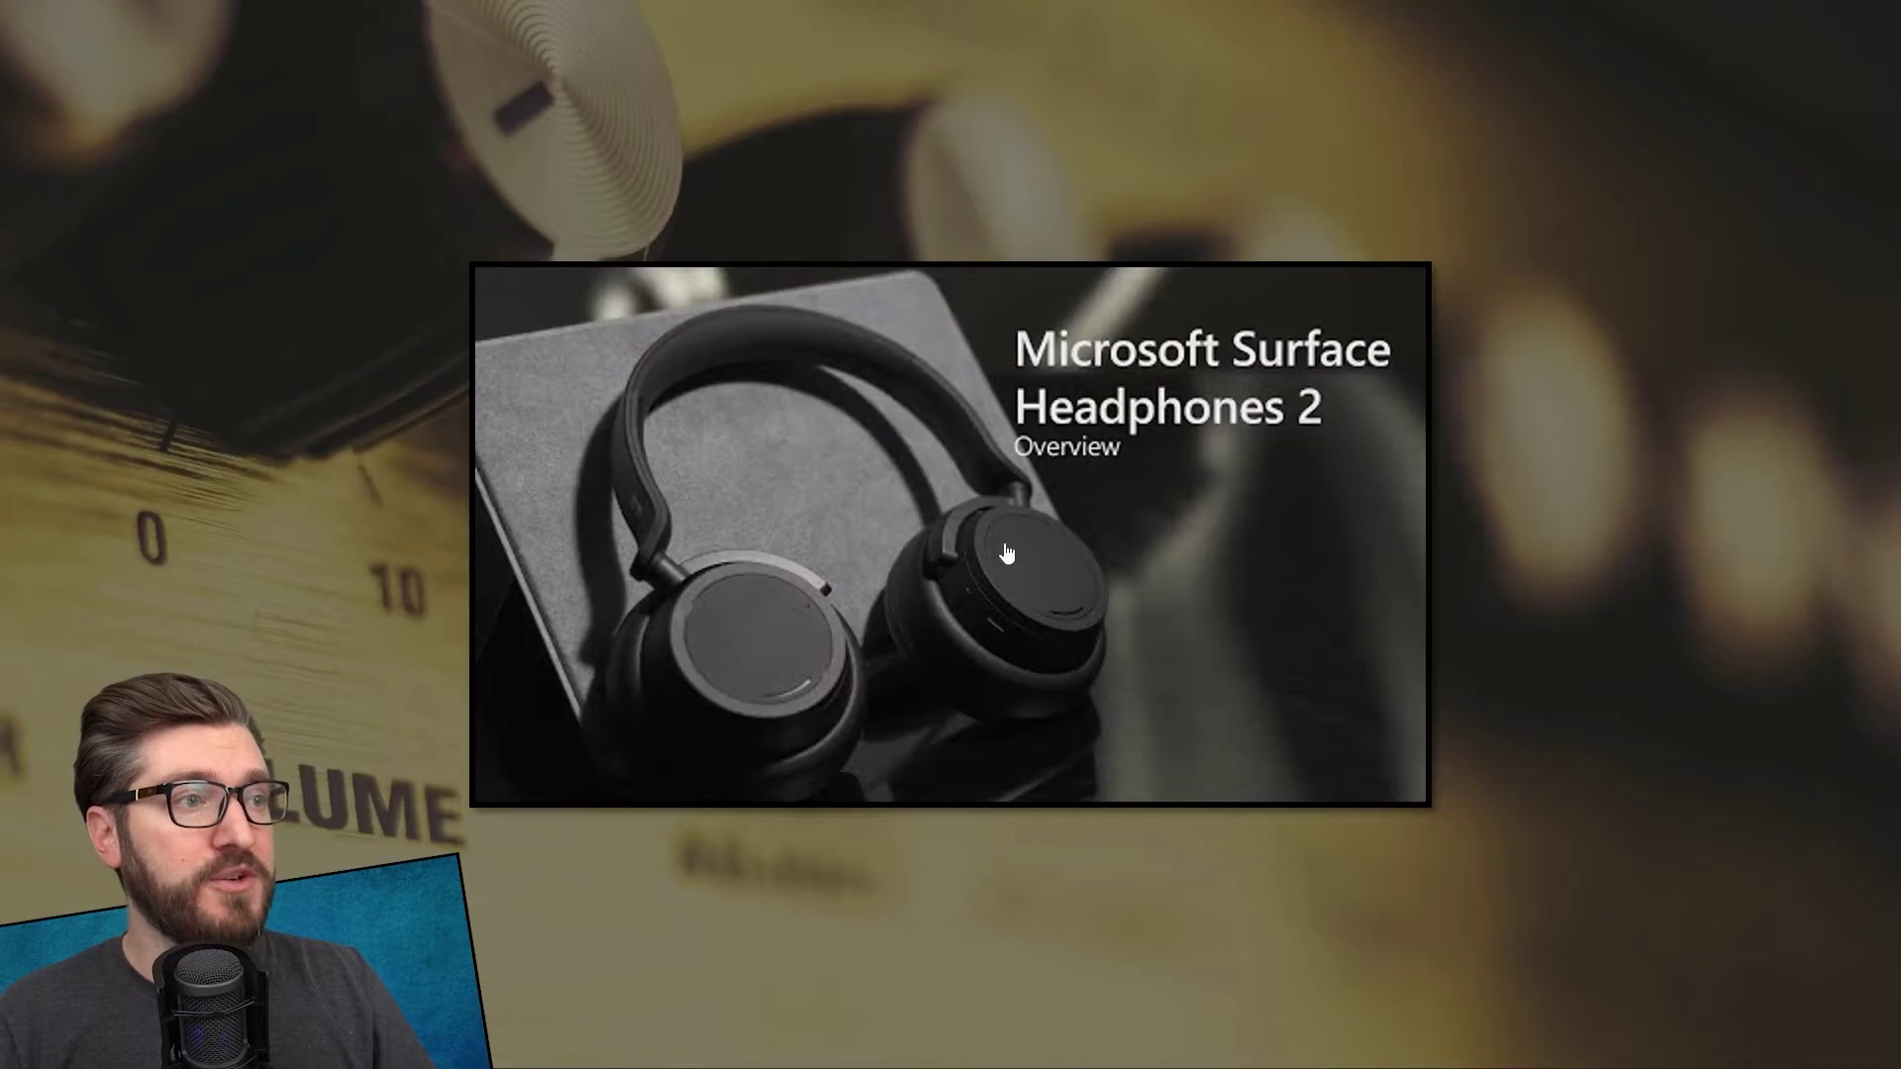
pyautogui.click(723, 368)
pyautogui.click(499, 787)
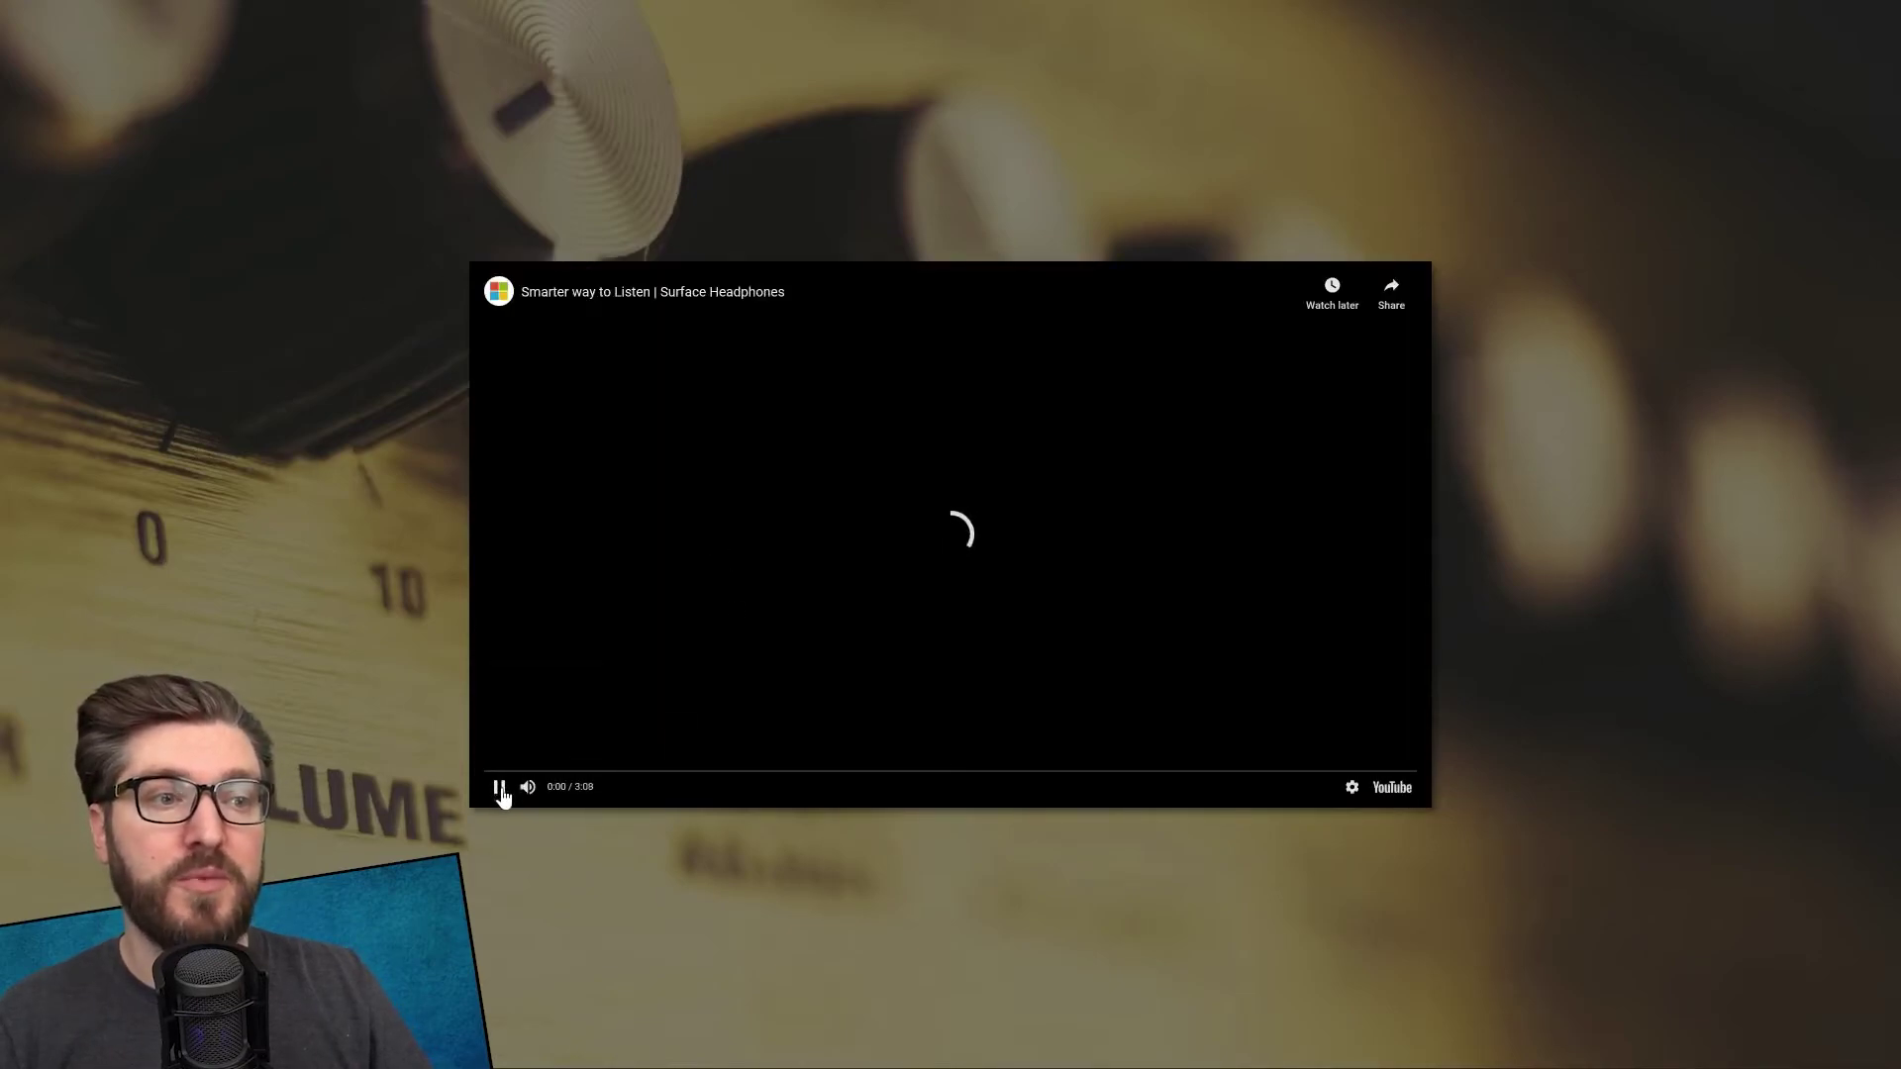